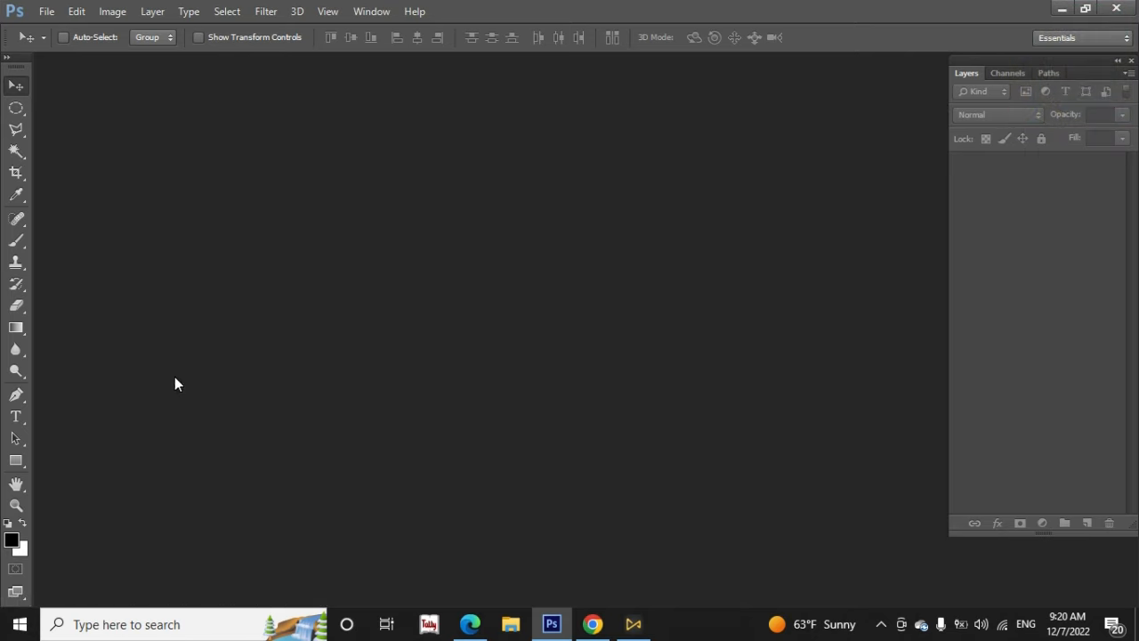
# Search Windows for the installed "photoshop" app, then close the search and return to the open Photoshop window
pyautogui.click(105, 626)
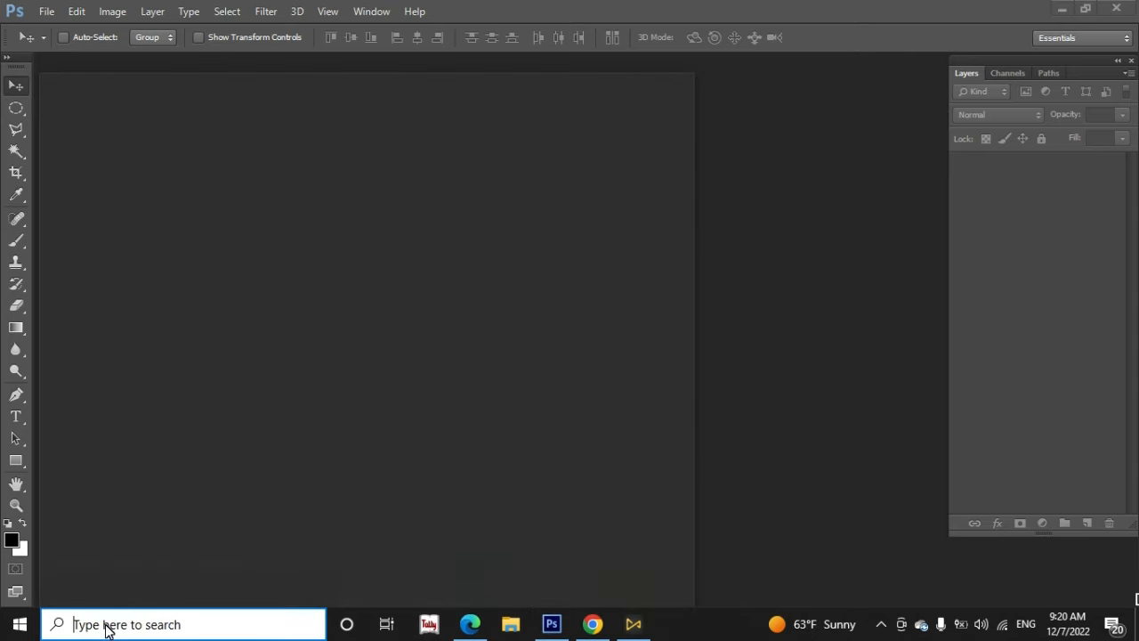
pyautogui.write('photshop')
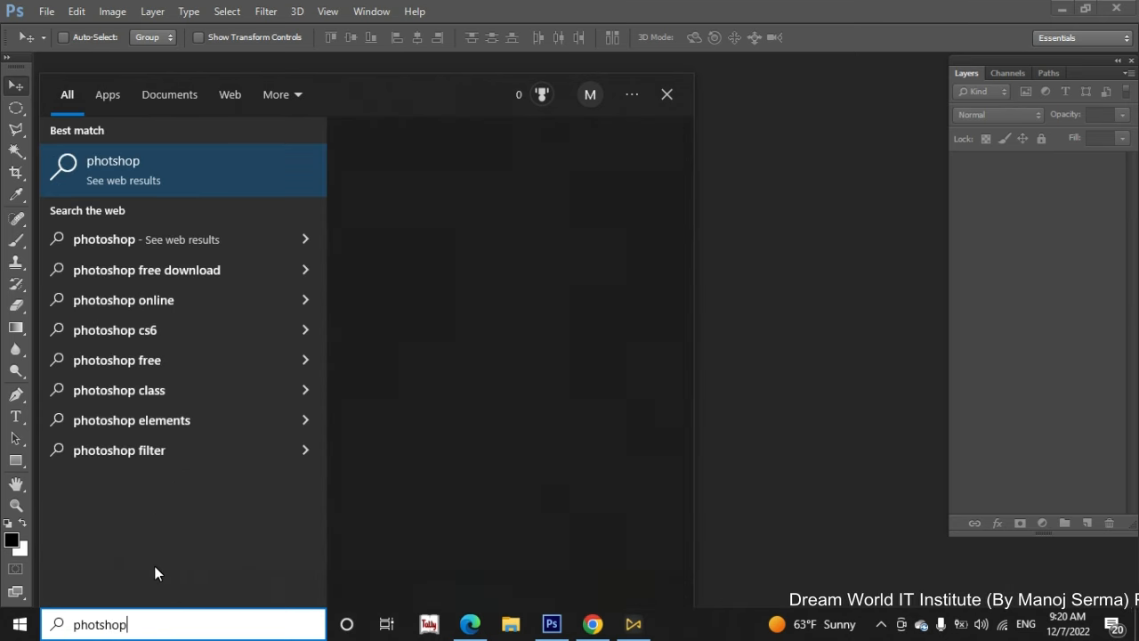
pyautogui.click(102, 626)
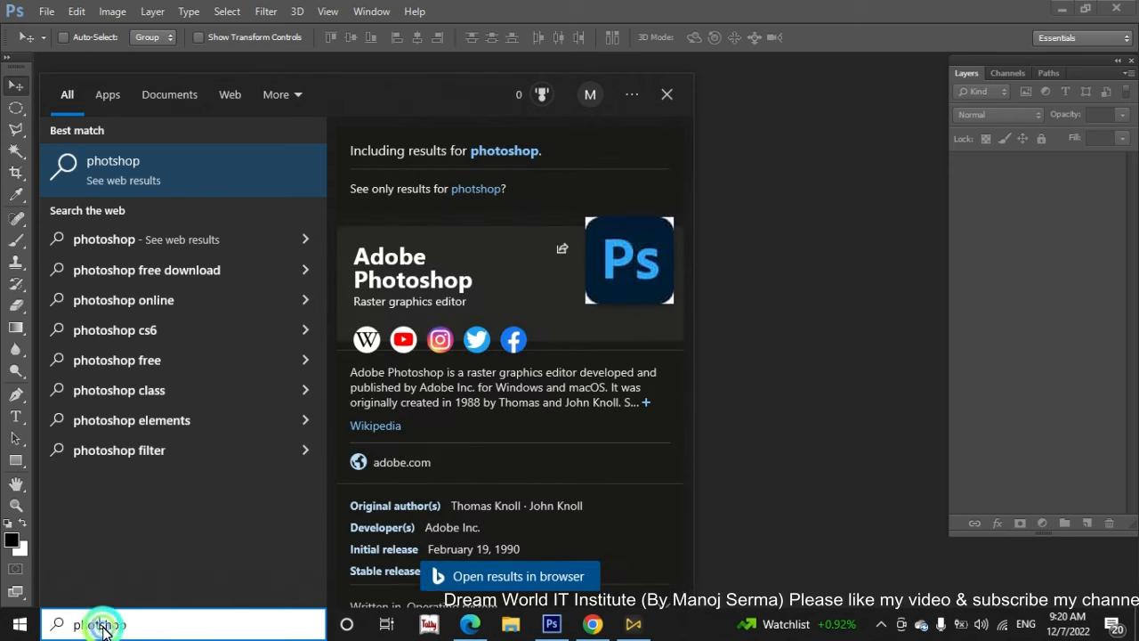
pyautogui.write('o')
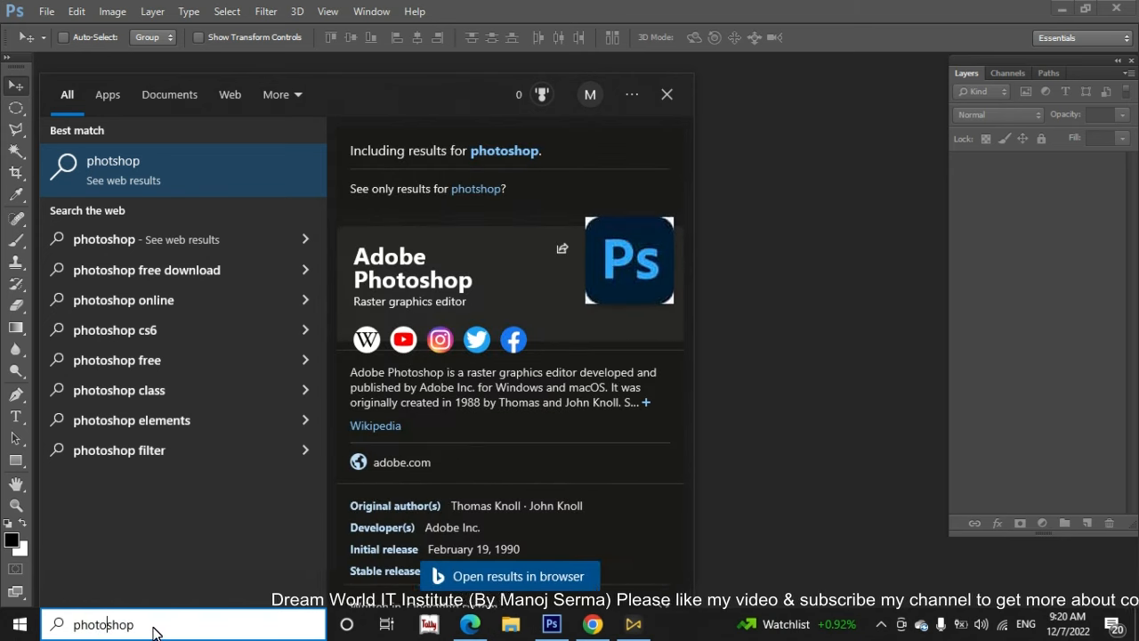
pyautogui.click(154, 628)
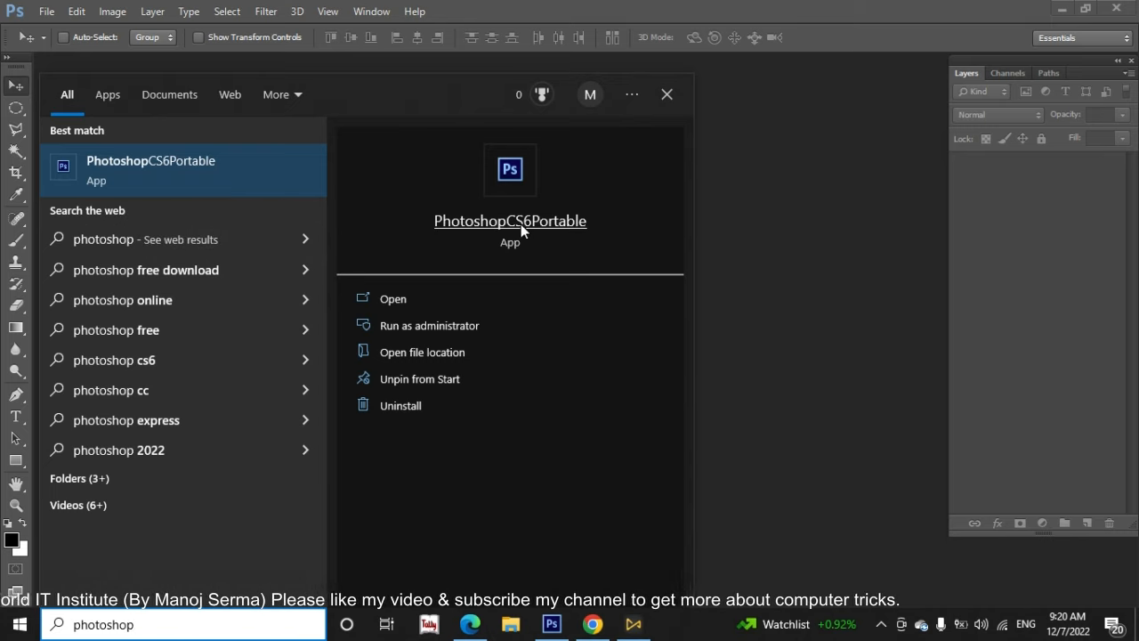
pyautogui.click(744, 225)
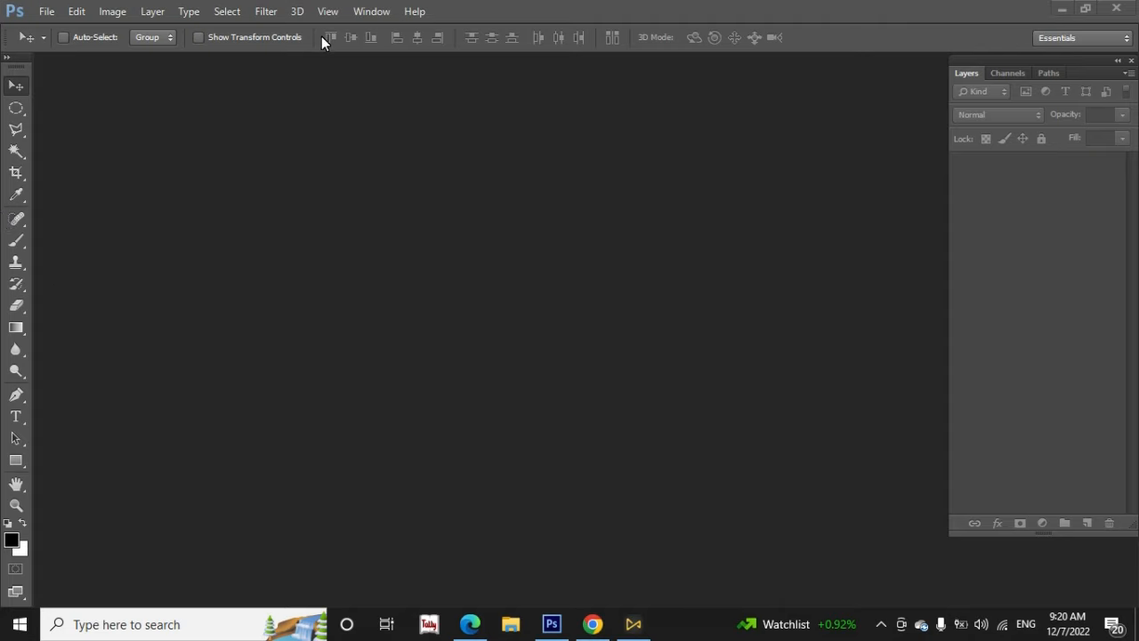
# Switch the Photoshop workspace from Essentials to the 3D preset
pyautogui.click(370, 11)
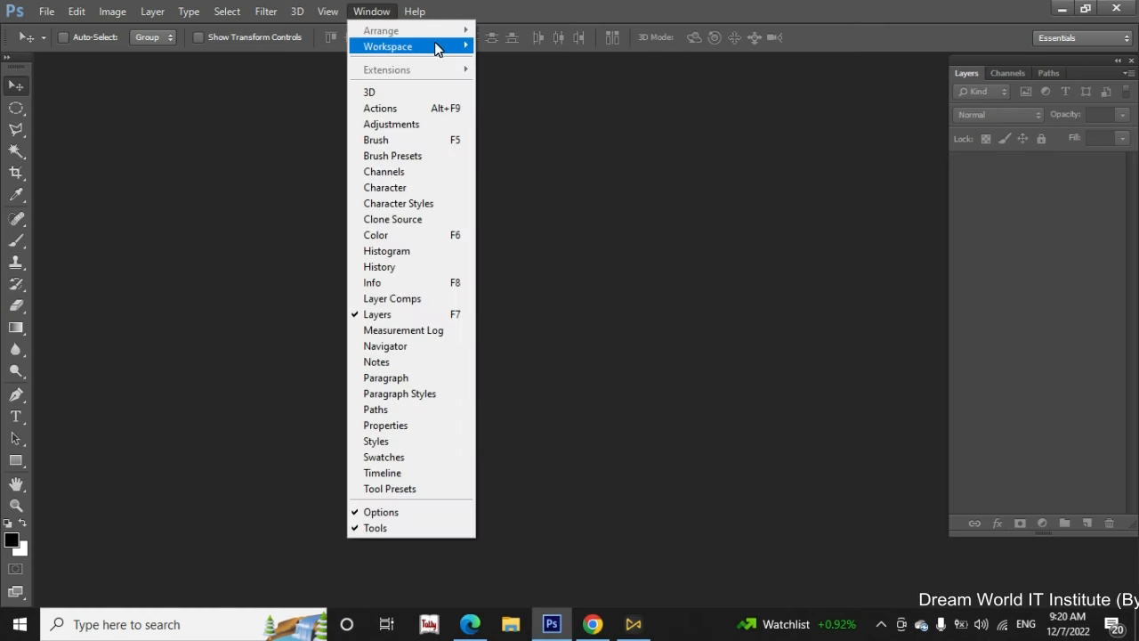
pyautogui.moveTo(449, 46)
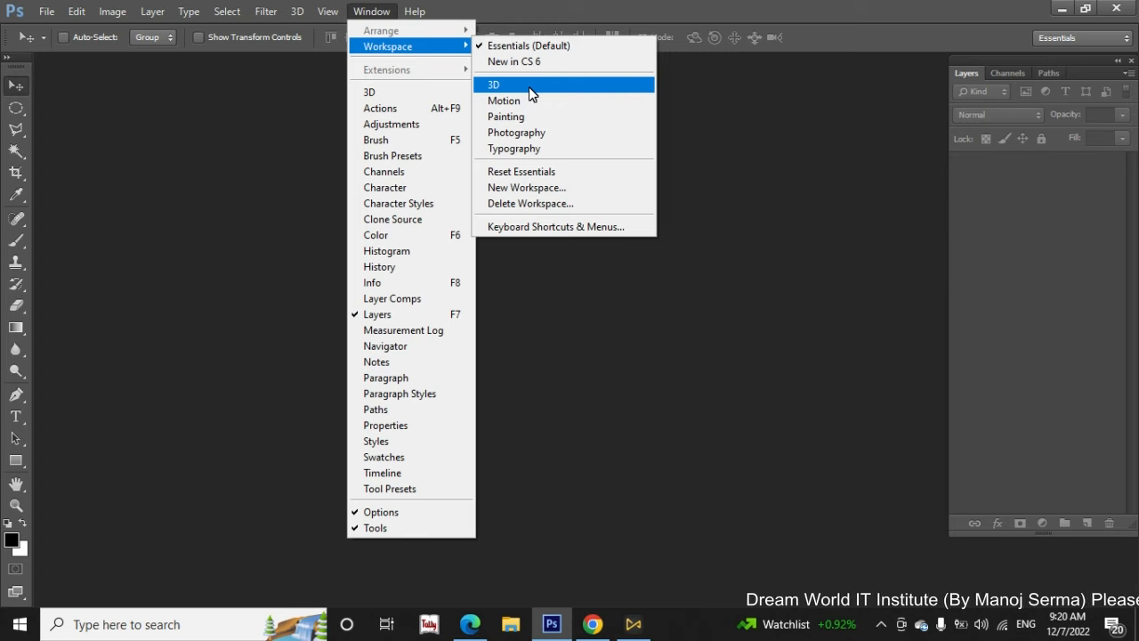
pyautogui.click(531, 86)
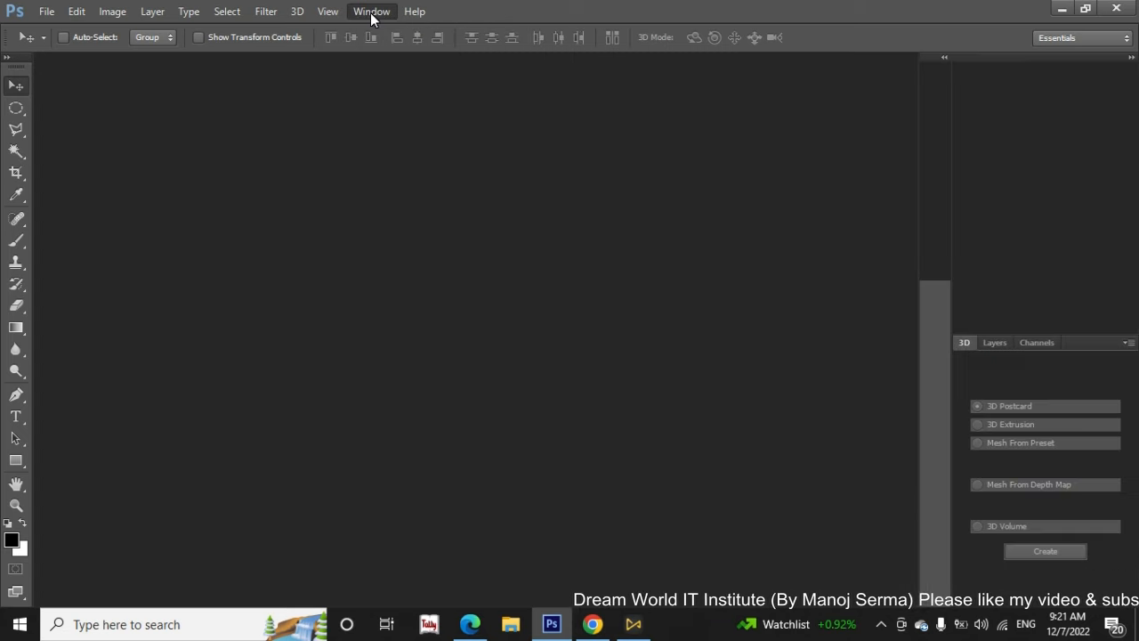
# Switch the Photoshop workspace to the Motion preset
pyautogui.click(370, 12)
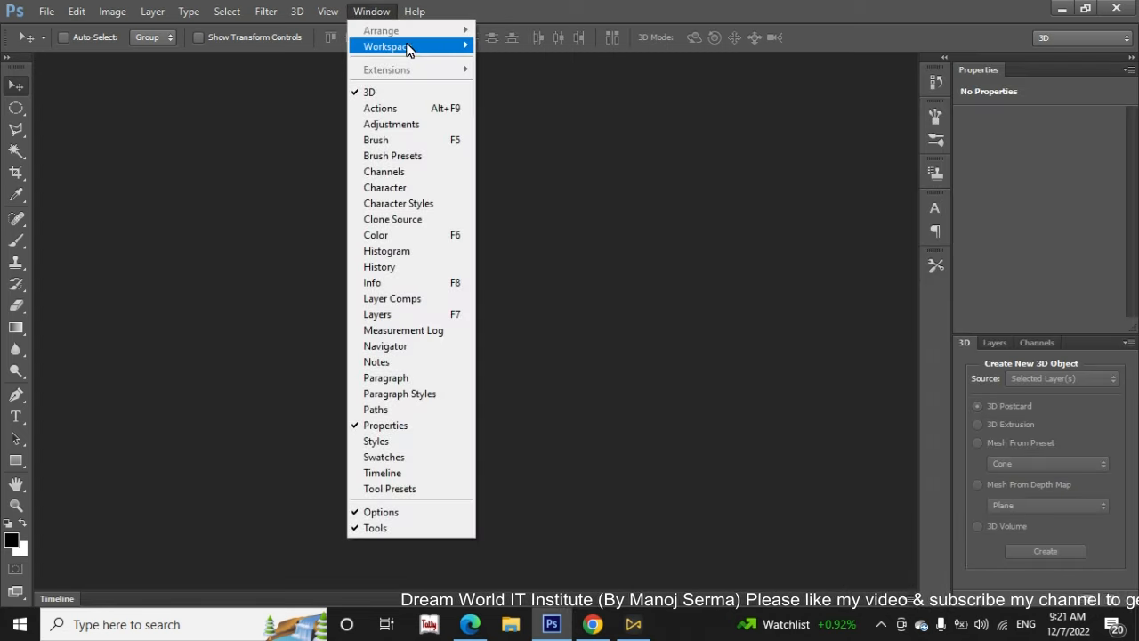
pyautogui.moveTo(436, 58)
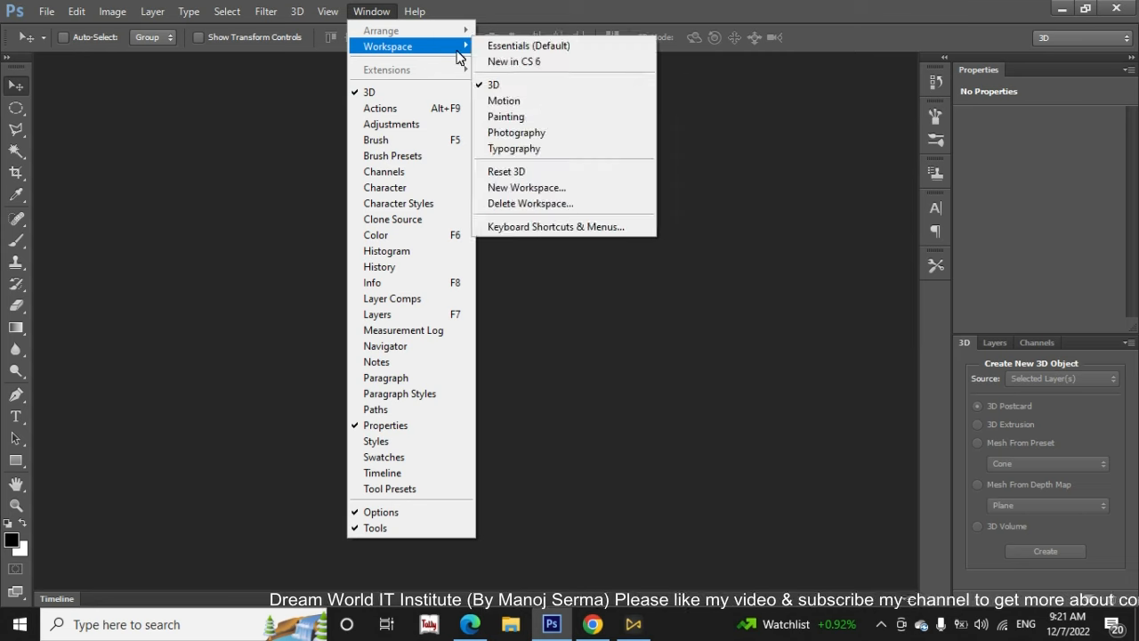
pyautogui.click(525, 101)
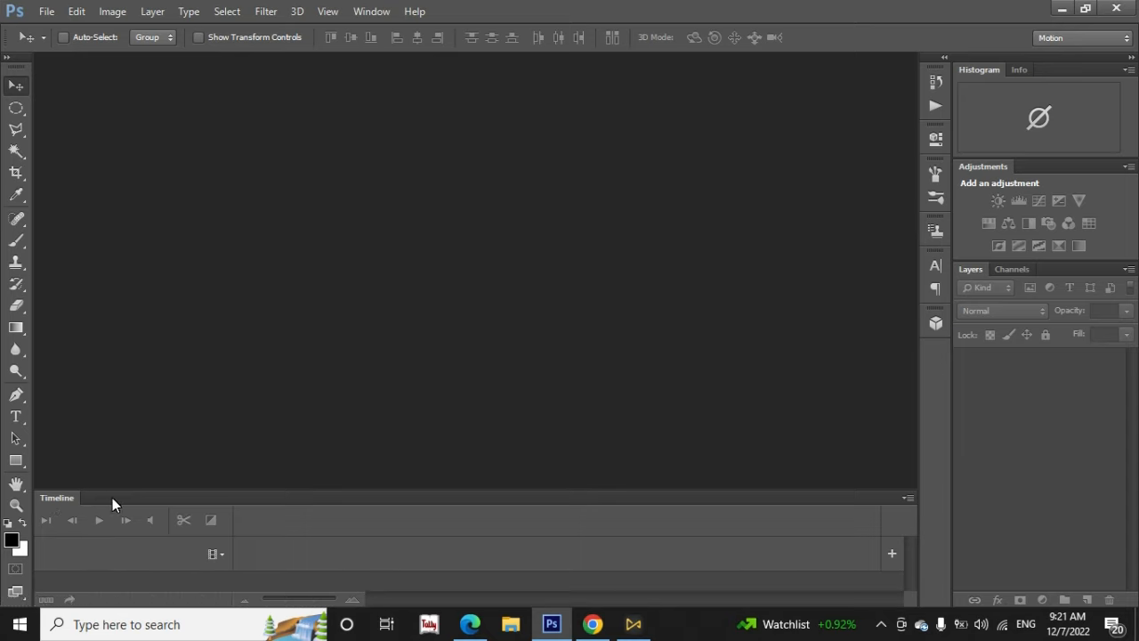
# Undock and close the Timeline panel and the Histogram/Info panel group
pyautogui.moveTo(151, 494); pyautogui.dragTo(172, 264)
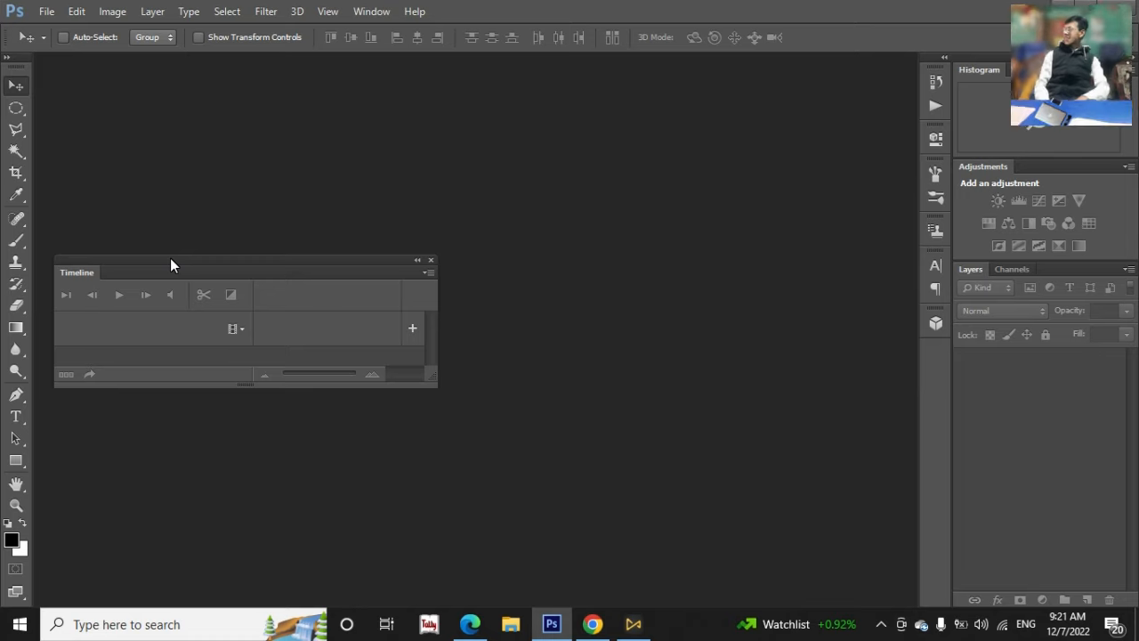
pyautogui.click(431, 260)
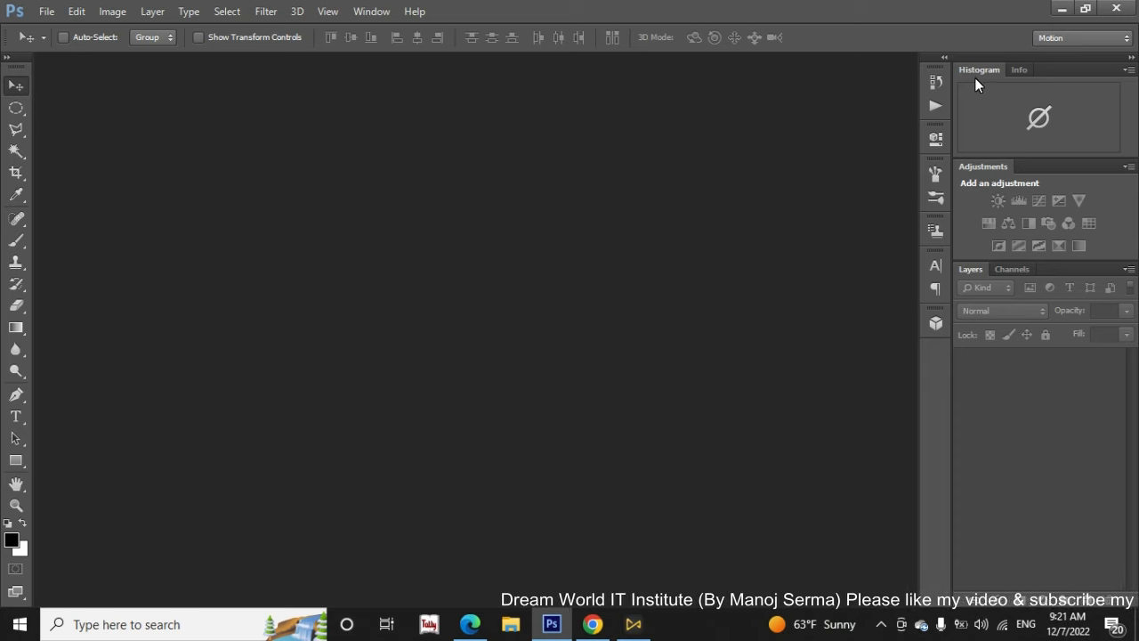
pyautogui.moveTo(1063, 69); pyautogui.dragTo(710, 112)
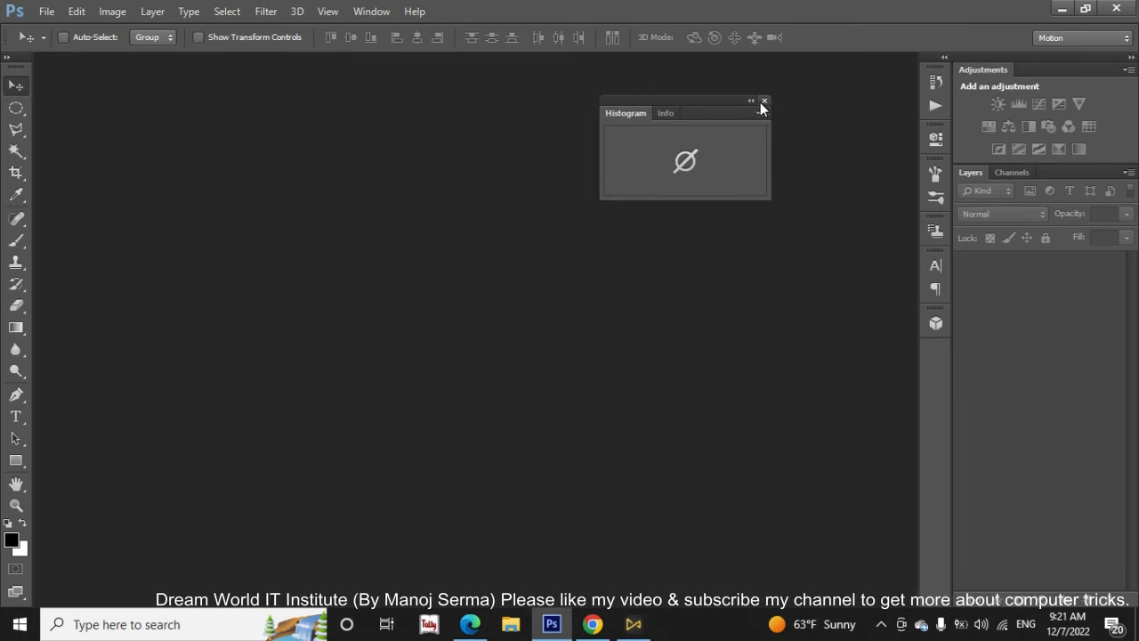
pyautogui.click(763, 101)
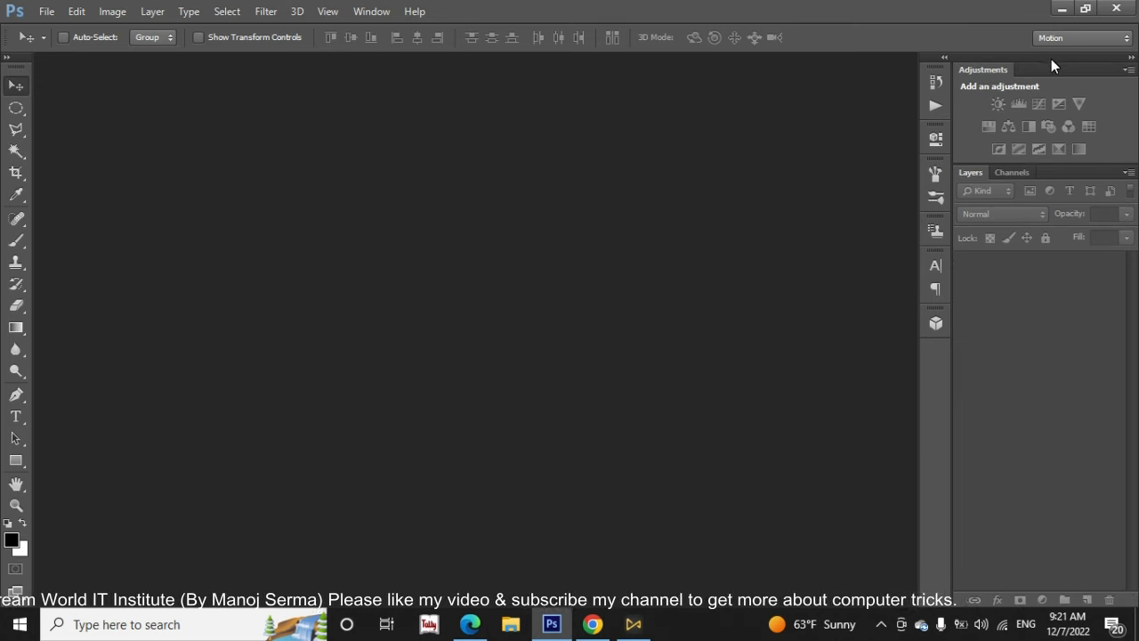
# Undock and close the Adjustments panel and the Layers/Channels panel group
pyautogui.moveTo(1061, 66); pyautogui.dragTo(635, 142)
pyautogui.click(715, 132)
pyautogui.moveTo(1085, 68); pyautogui.dragTo(570, 144)
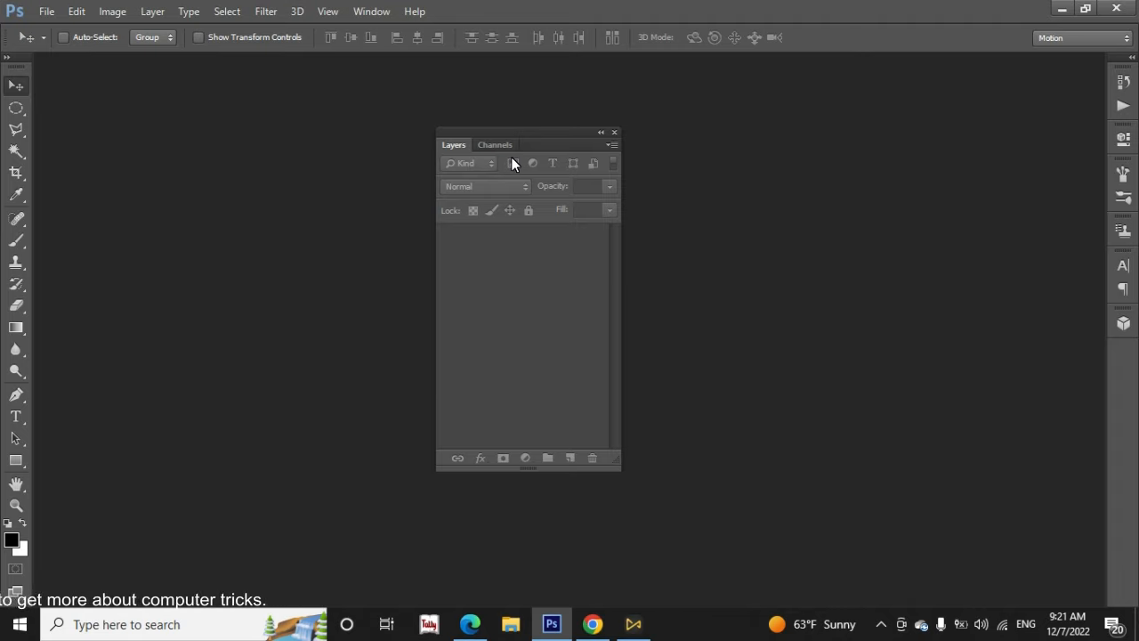
pyautogui.click(615, 133)
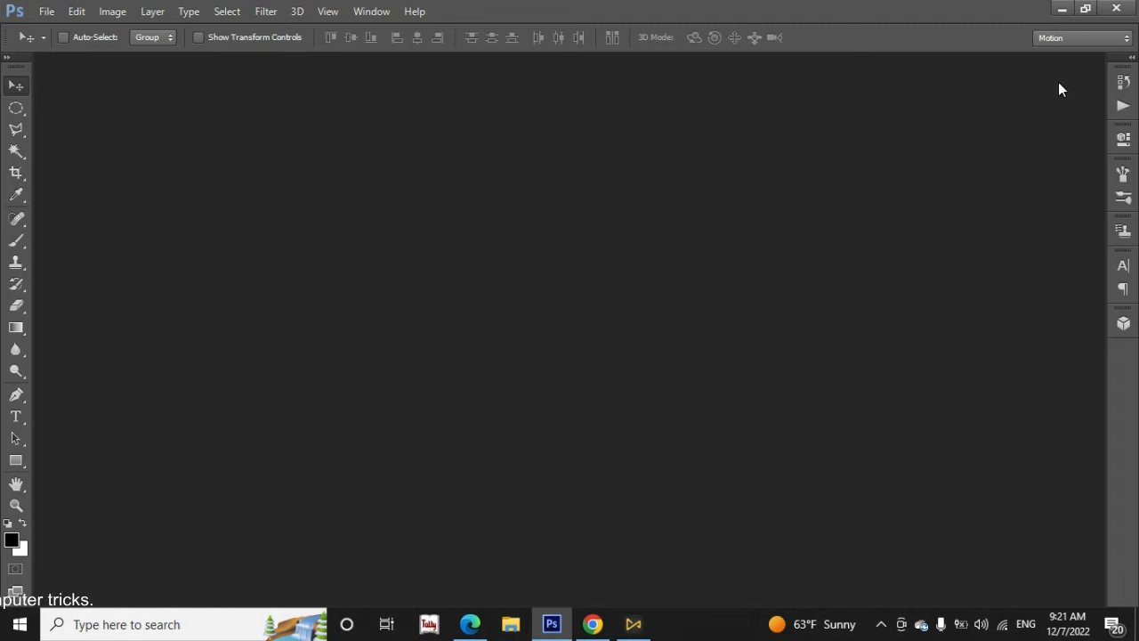
# Undock and close the column of collapsed panel icons and the Tools panel
pyautogui.moveTo(1123, 60); pyautogui.dragTo(991, 84)
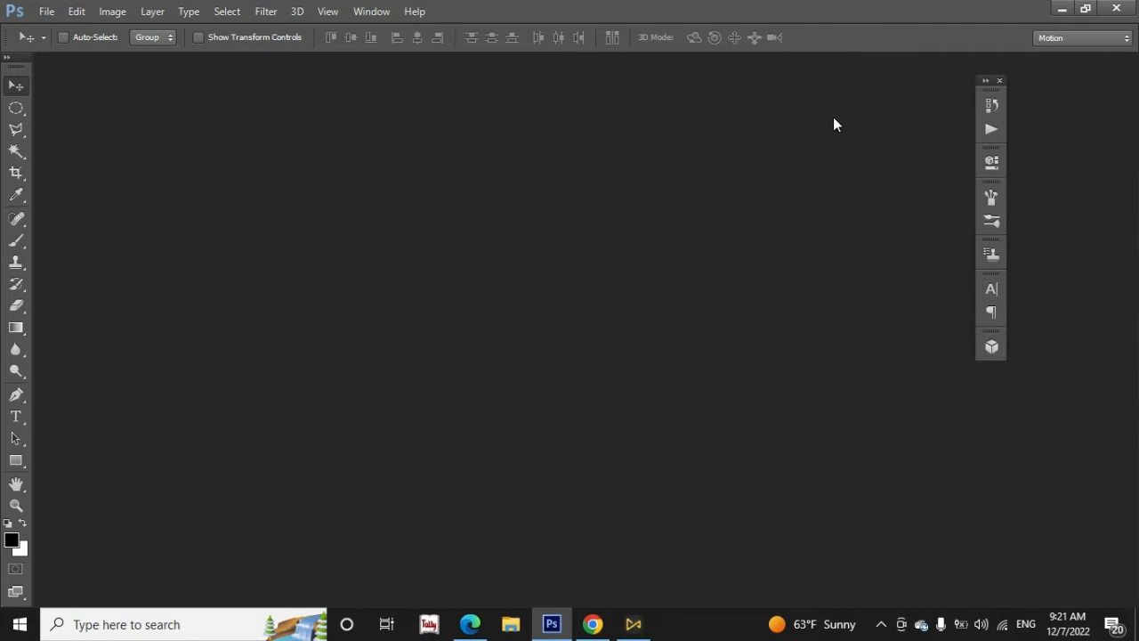
pyautogui.click(1000, 81)
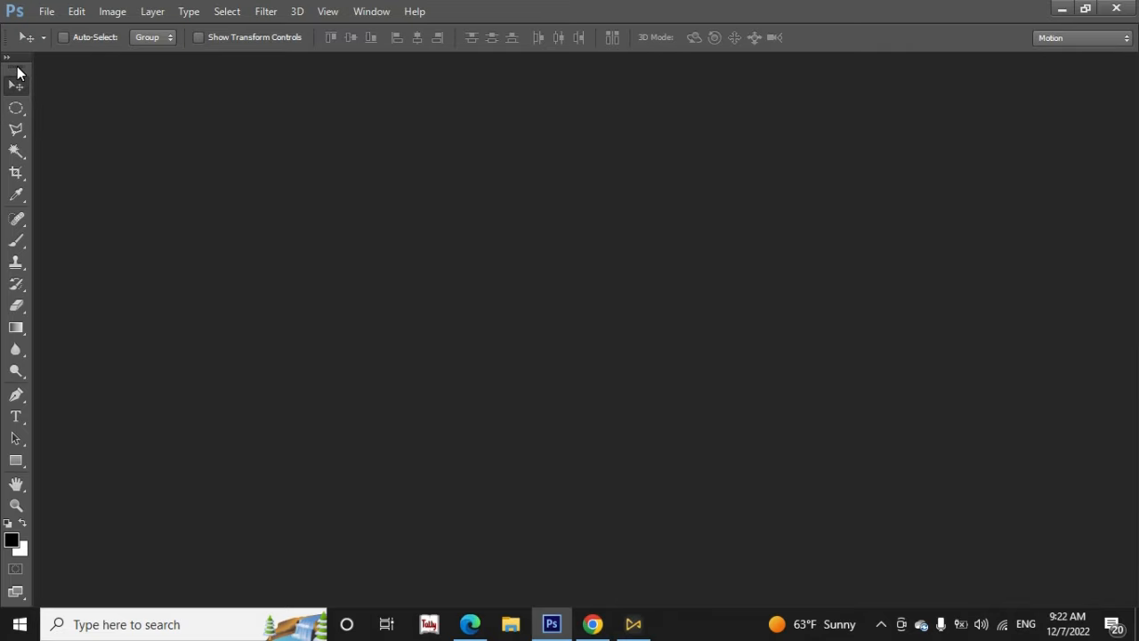
pyautogui.moveTo(16, 73); pyautogui.dragTo(219, 102)
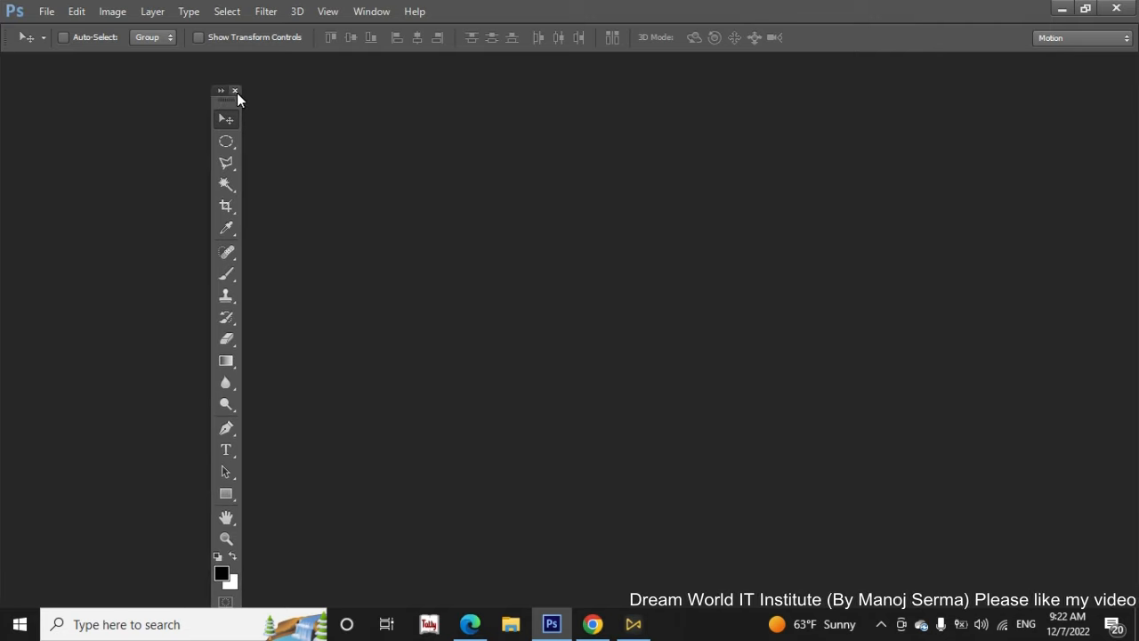
pyautogui.click(236, 92)
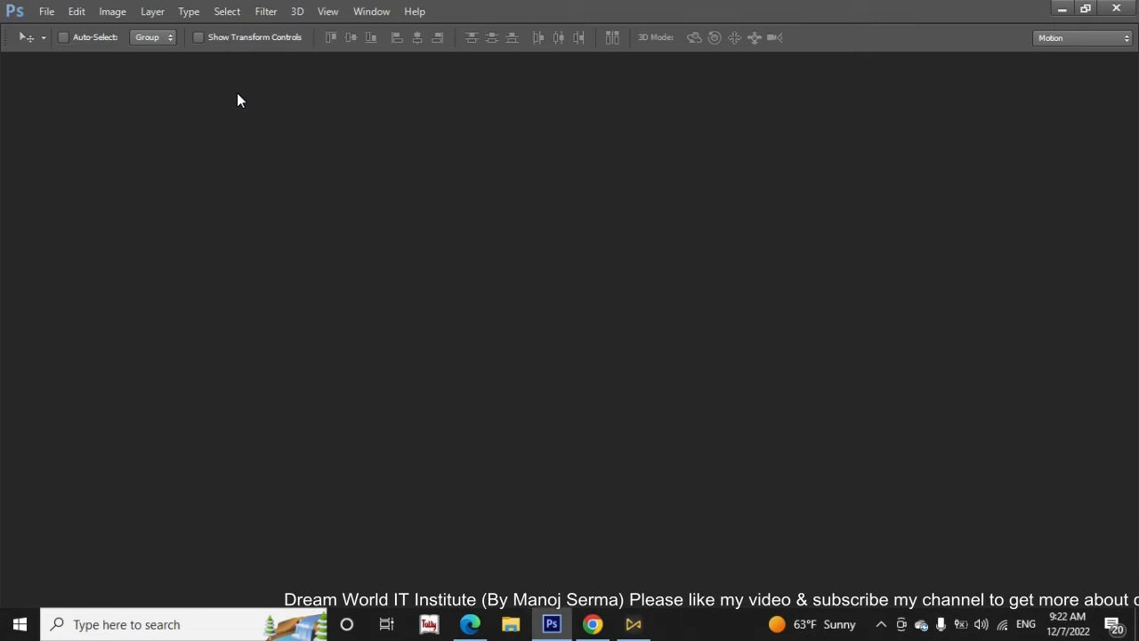
# Hide the Options bar, and turn its display back on
pyautogui.click(369, 12)
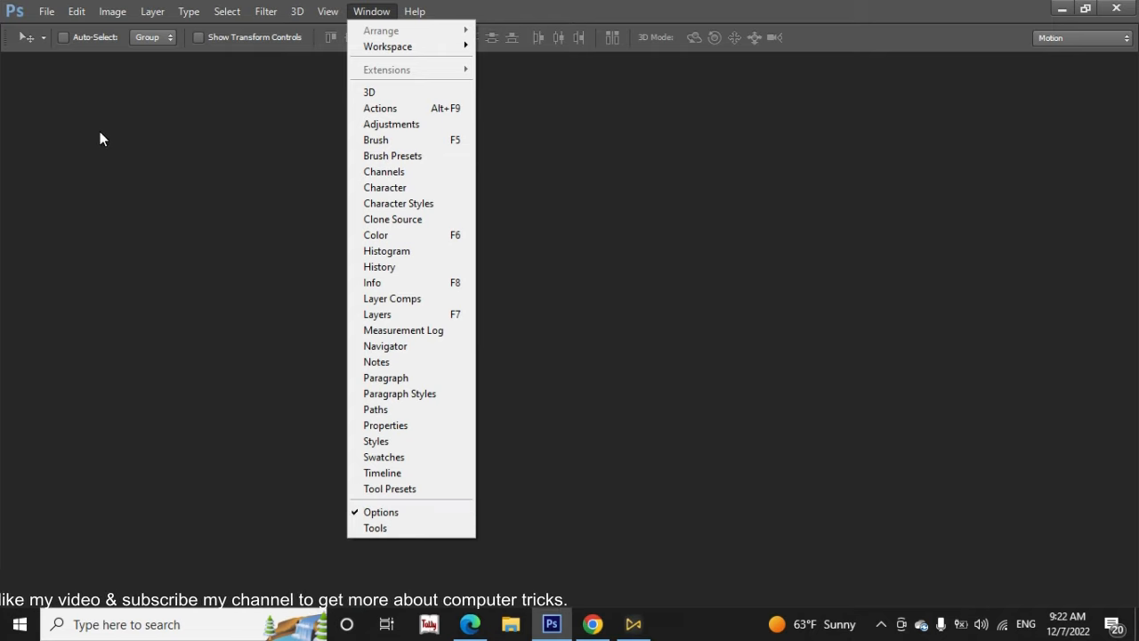
pyautogui.click(399, 514)
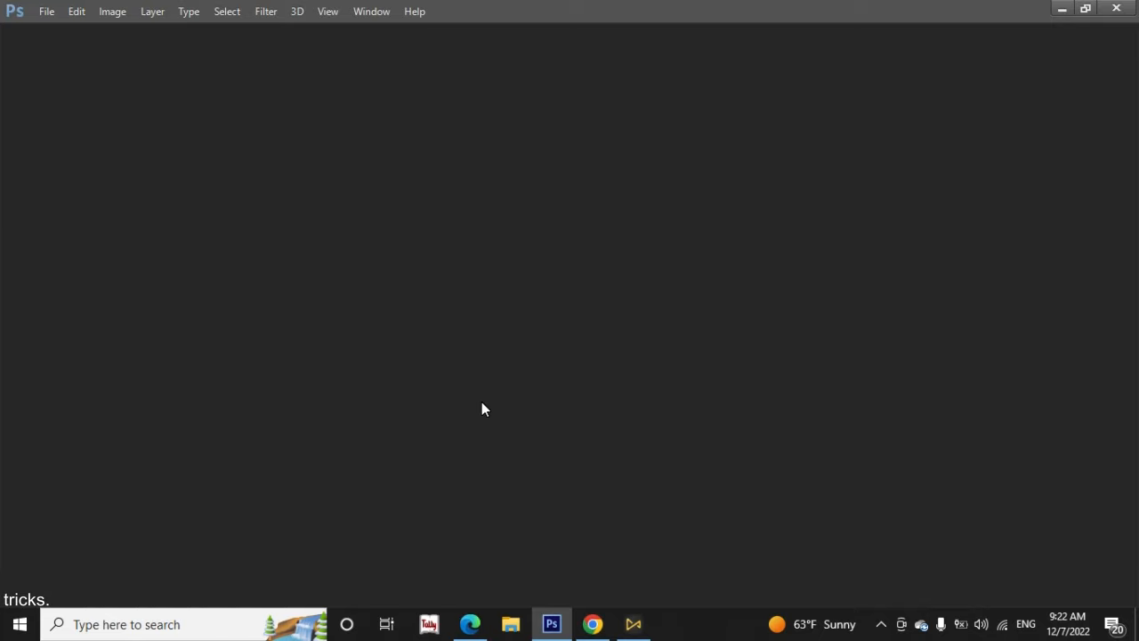
pyautogui.click(390, 12)
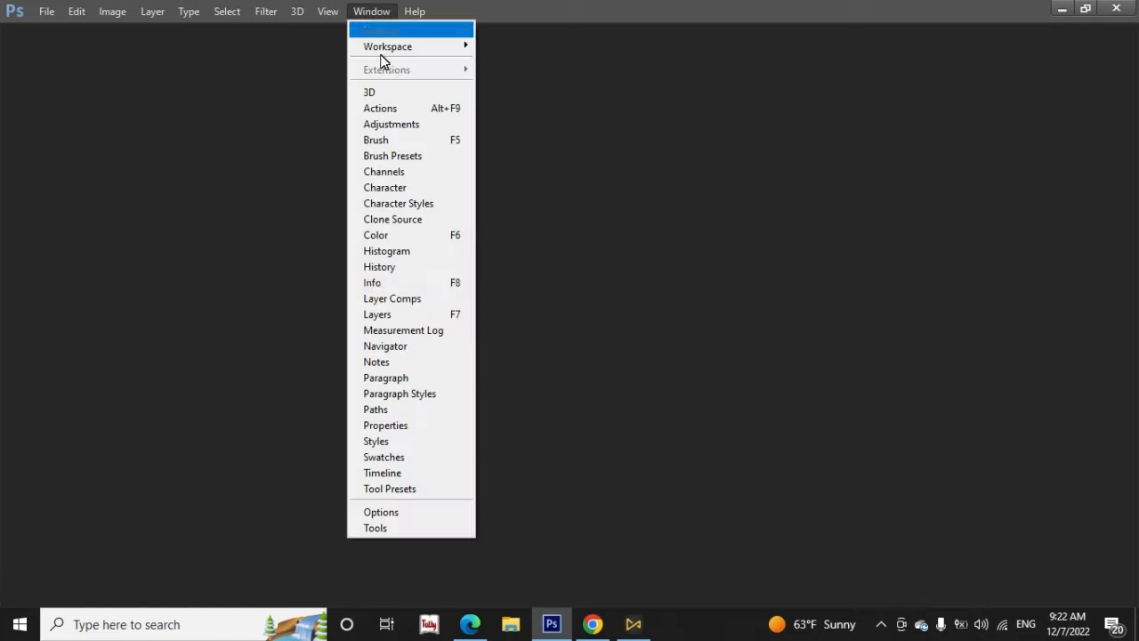
pyautogui.click(407, 516)
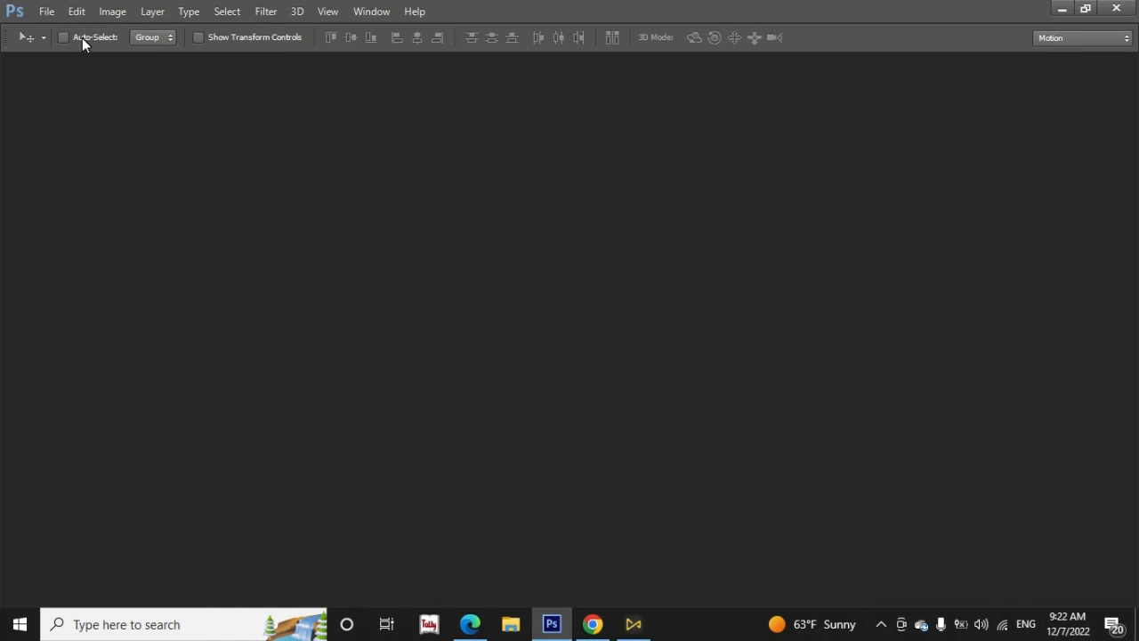
# Show the Tools panel again and place it in single-column layout along the left edge of the workspace
pyautogui.click(380, 13)
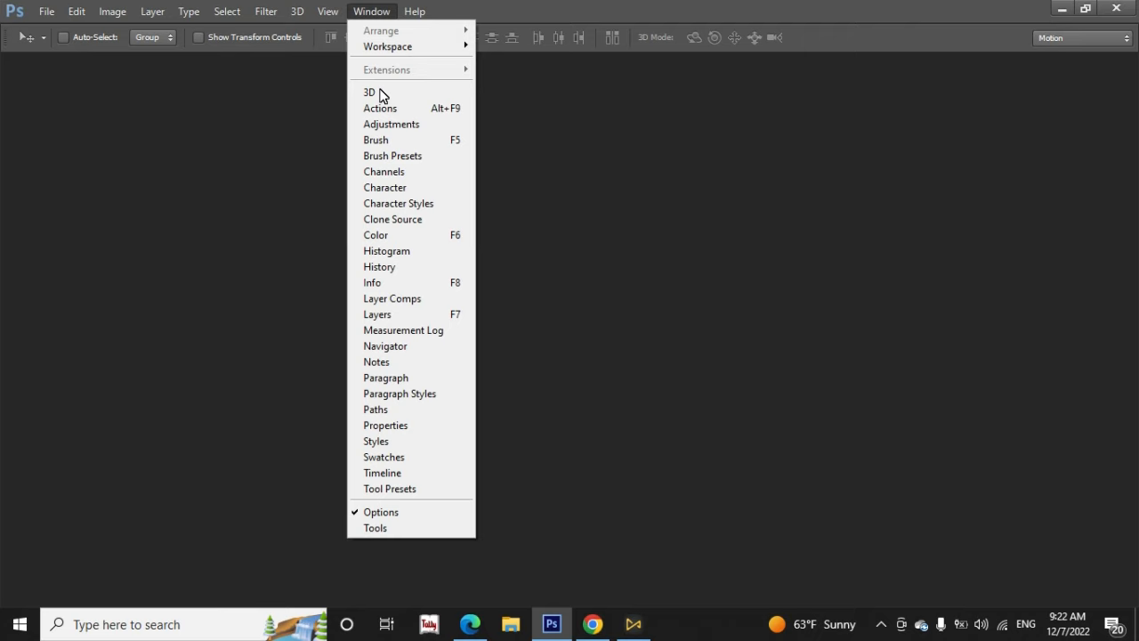
pyautogui.click(398, 527)
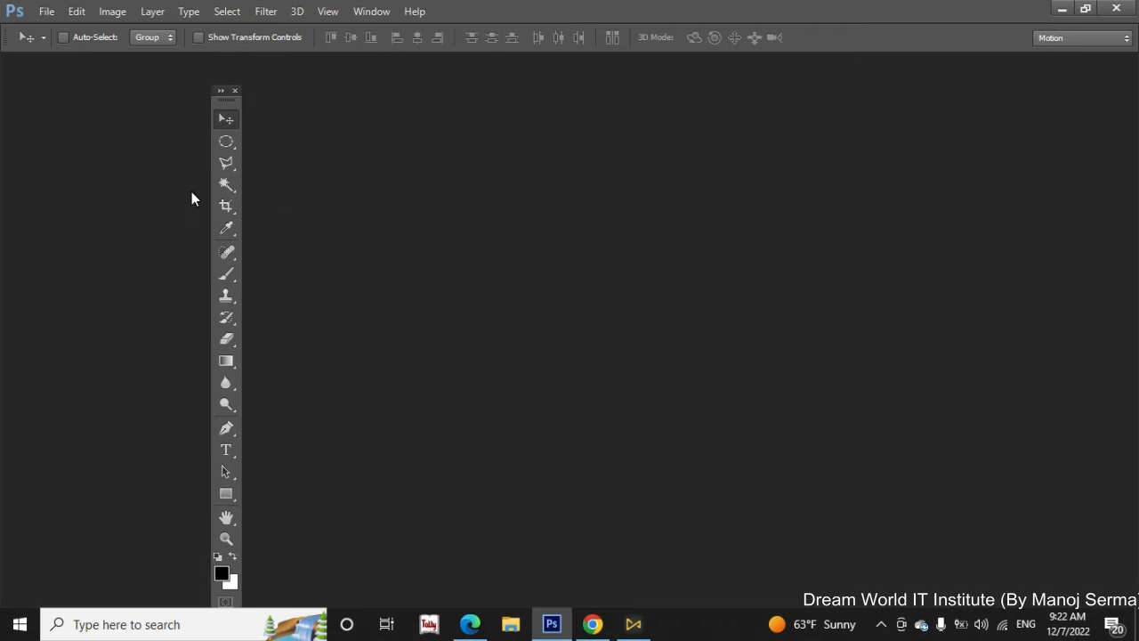
pyautogui.moveTo(227, 102); pyautogui.dragTo(23, 74)
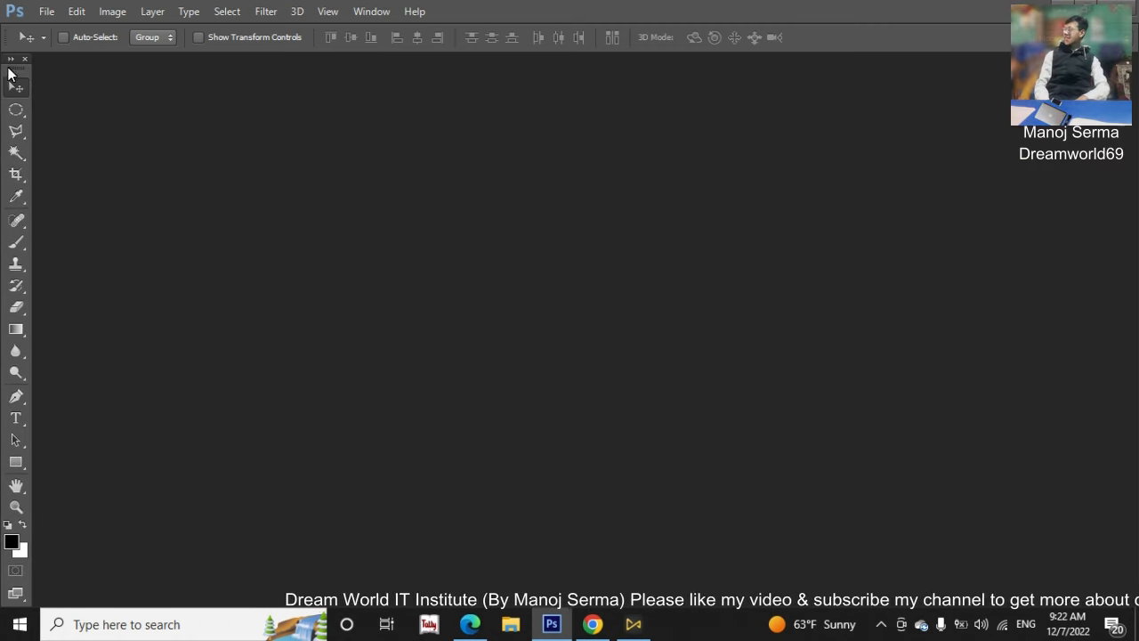
pyautogui.moveTo(11, 60)
pyautogui.mouseDown()
pyautogui.moveTo(11, 289)
pyautogui.moveTo(21, 300)
pyautogui.moveTo(28, 73)
pyautogui.mouseUp()
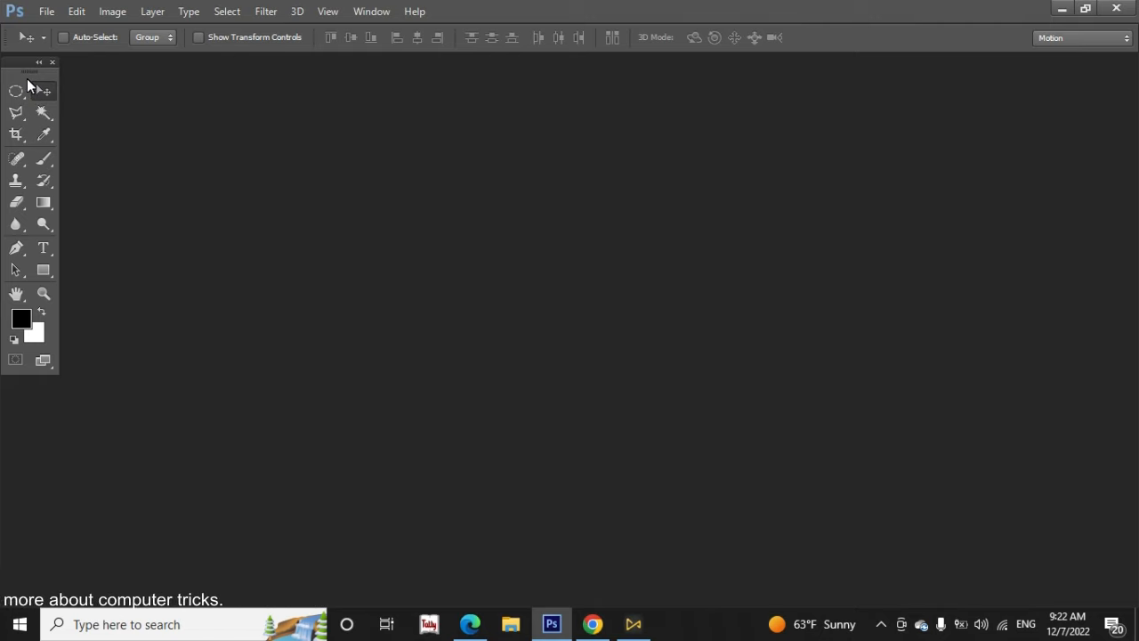
pyautogui.click(38, 62)
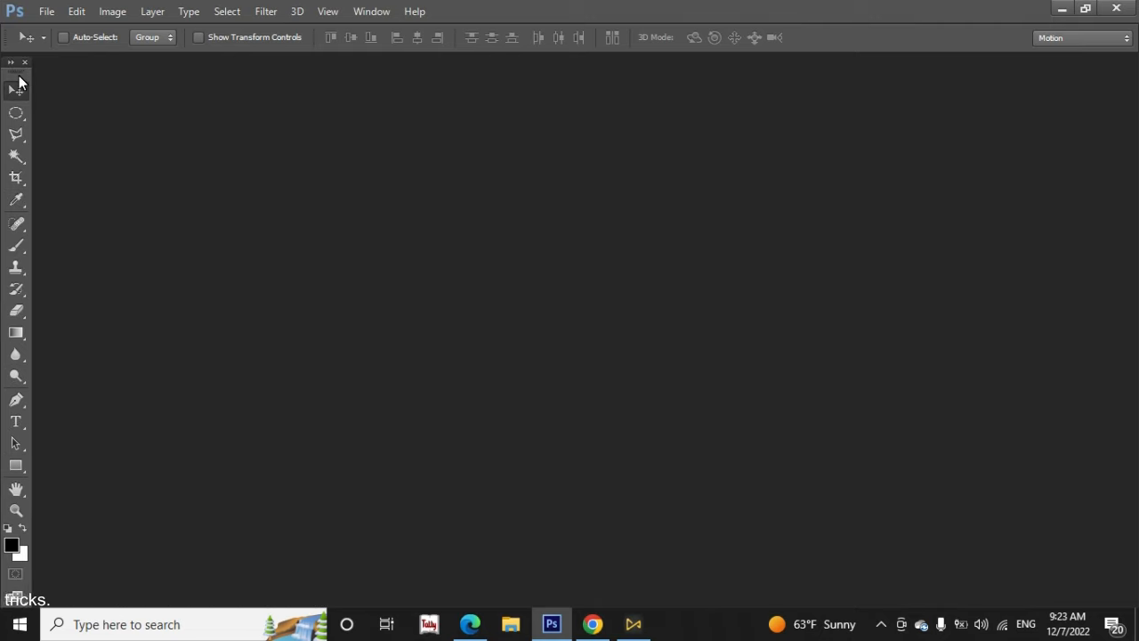
pyautogui.moveTo(18, 74); pyautogui.dragTo(18, 70)
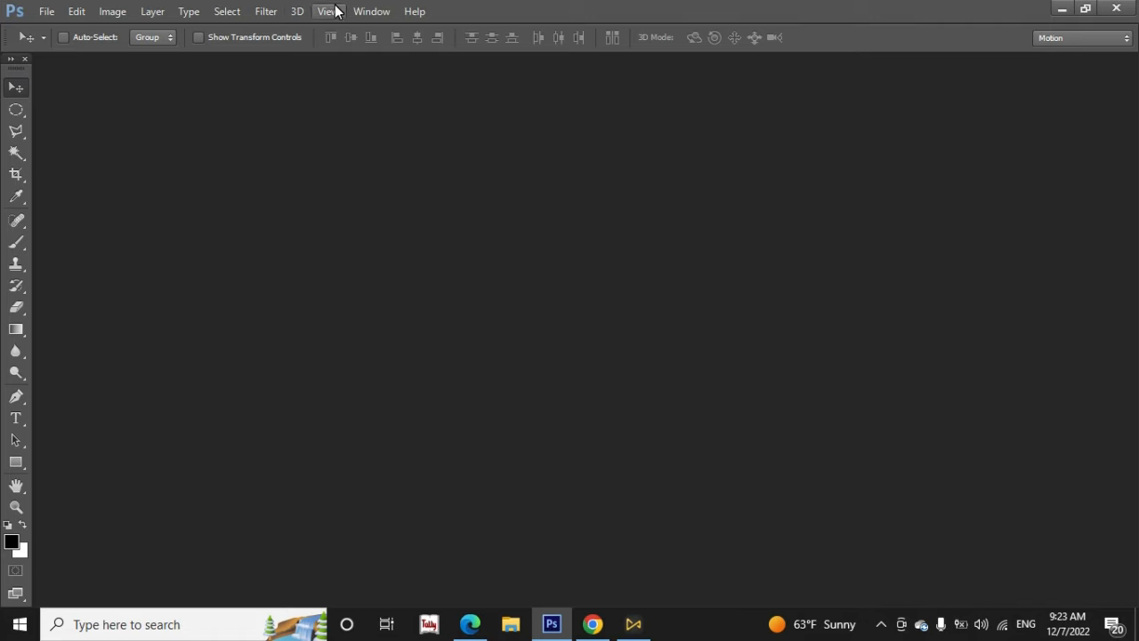
# Show the Layers panel in the workspace
pyautogui.click(367, 11)
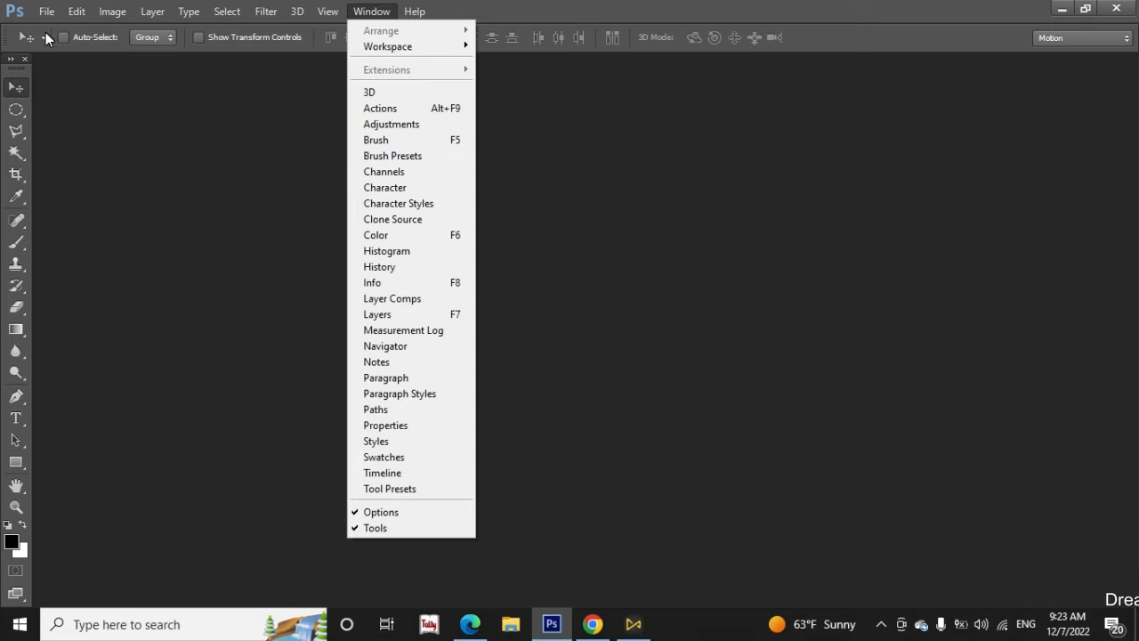
pyautogui.click(433, 239)
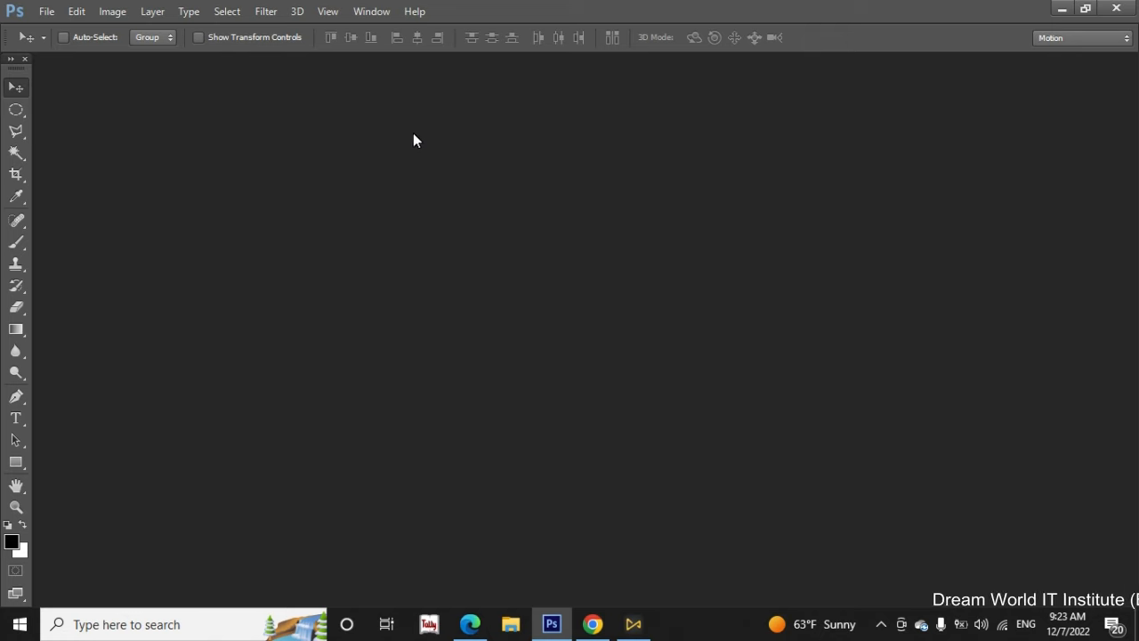
pyautogui.click(384, 11)
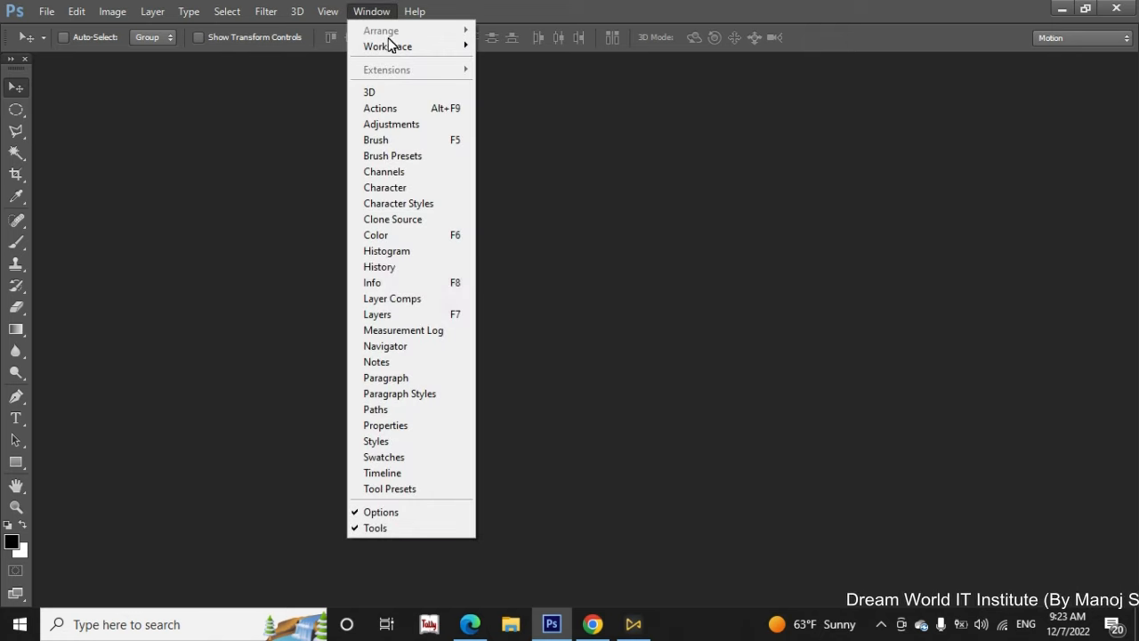
pyautogui.click(416, 316)
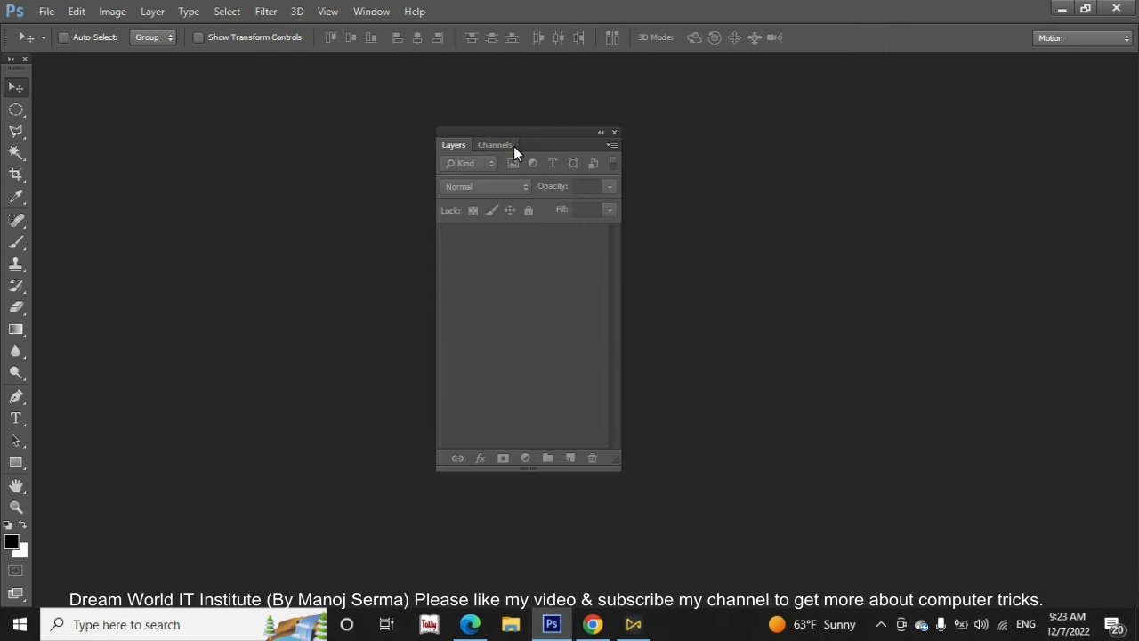
# Move the floating Layers panel to the upper-right corner of the workspace and stretch it taller
pyautogui.moveTo(549, 129); pyautogui.dragTo(989, 116)
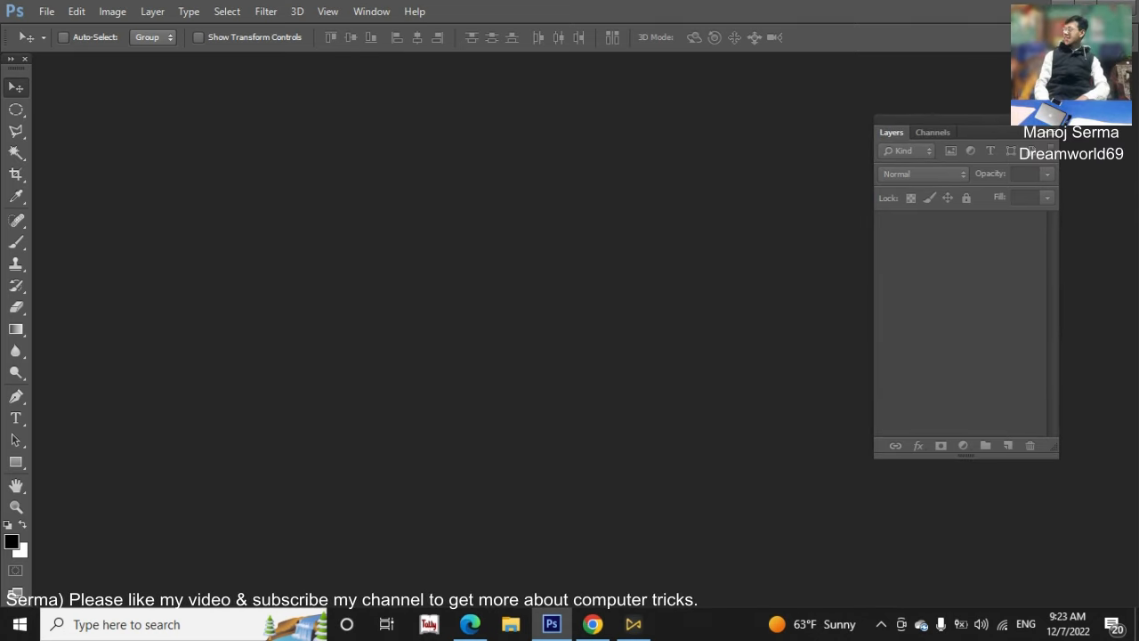
pyautogui.moveTo(1028, 111); pyautogui.dragTo(1067, 68)
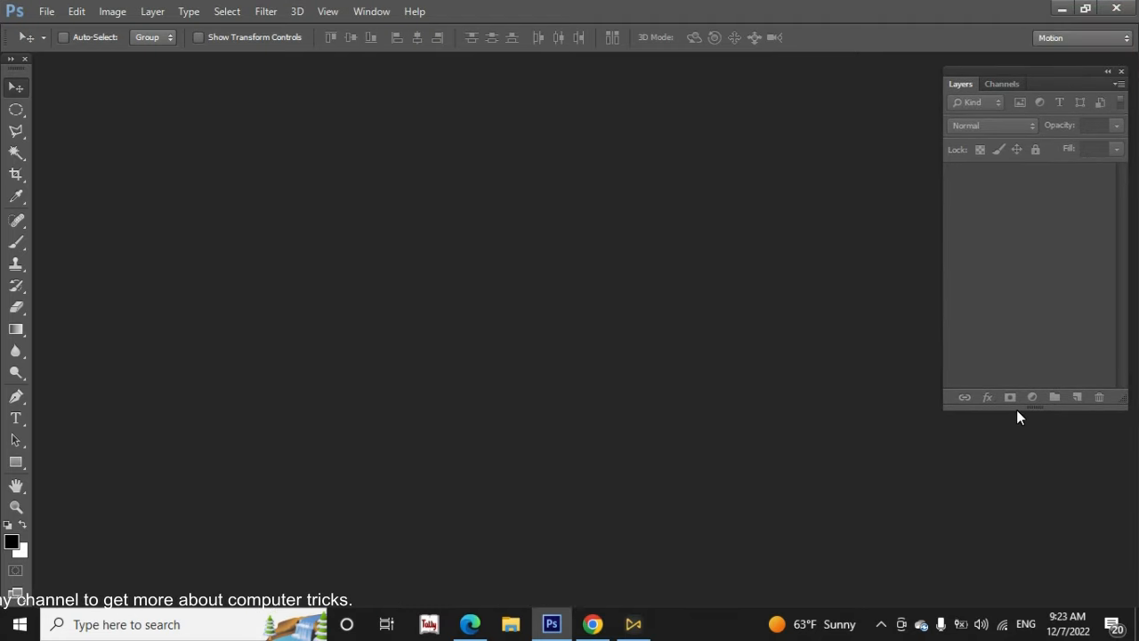
pyautogui.moveTo(1018, 410); pyautogui.dragTo(1018, 529)
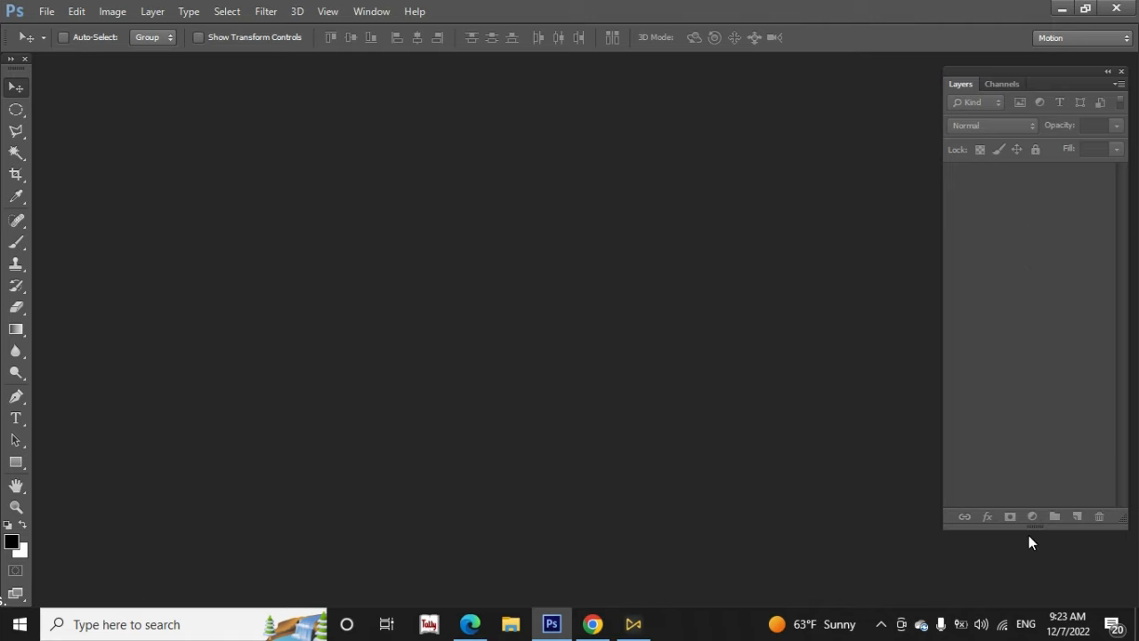
pyautogui.moveTo(1029, 526)
pyautogui.mouseDown()
pyautogui.moveTo(1029, 558)
pyautogui.moveTo(1033, 268)
pyautogui.moveTo(1044, 513)
pyautogui.mouseUp()
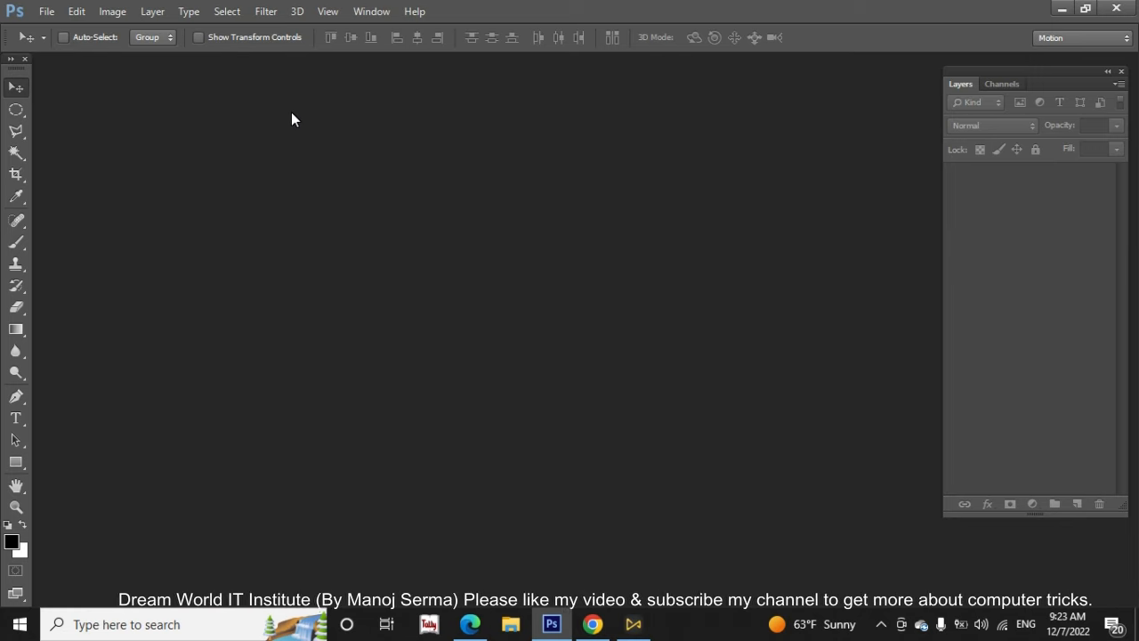
# Start a new document with the International Paper preset and review its paper sizes, leaving A4 selected
pyautogui.click(45, 12)
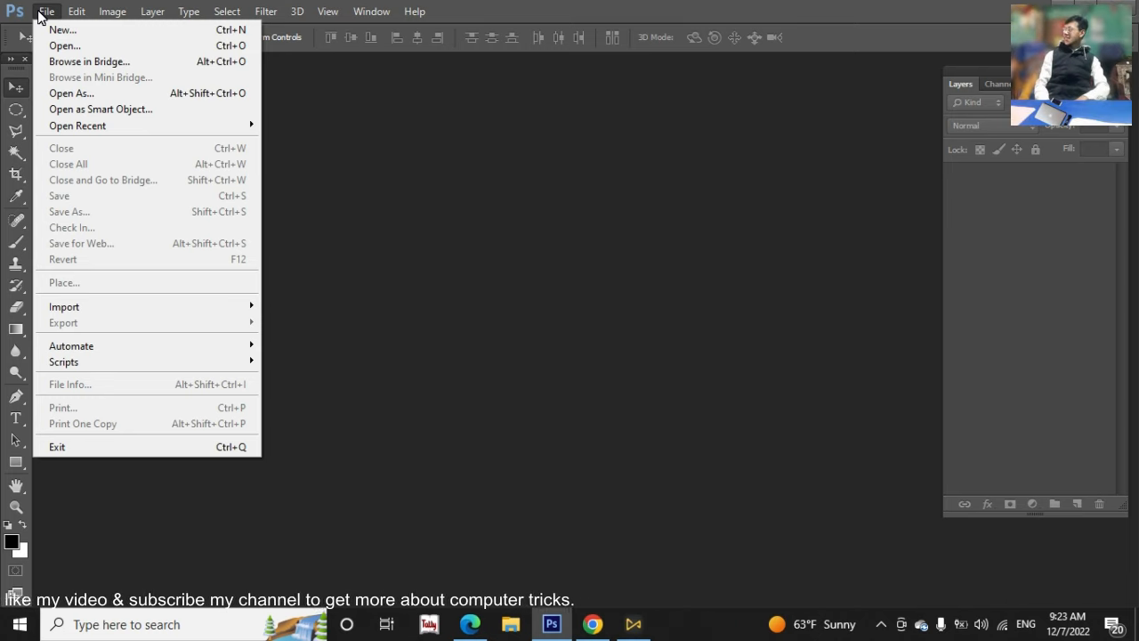
pyautogui.click(402, 205)
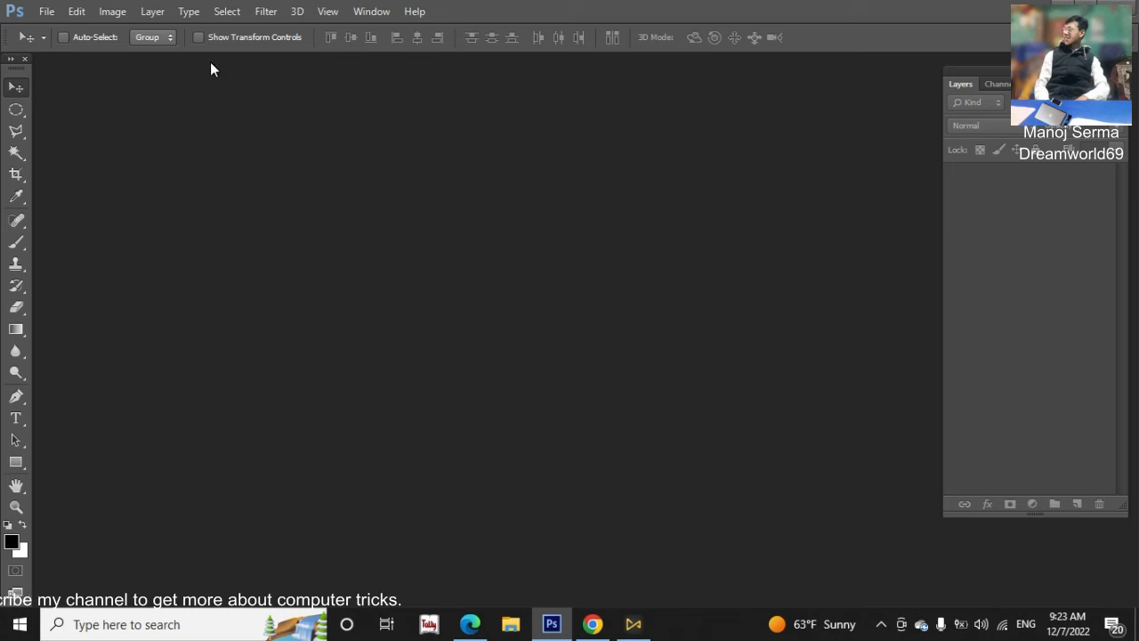
pyautogui.click(44, 13)
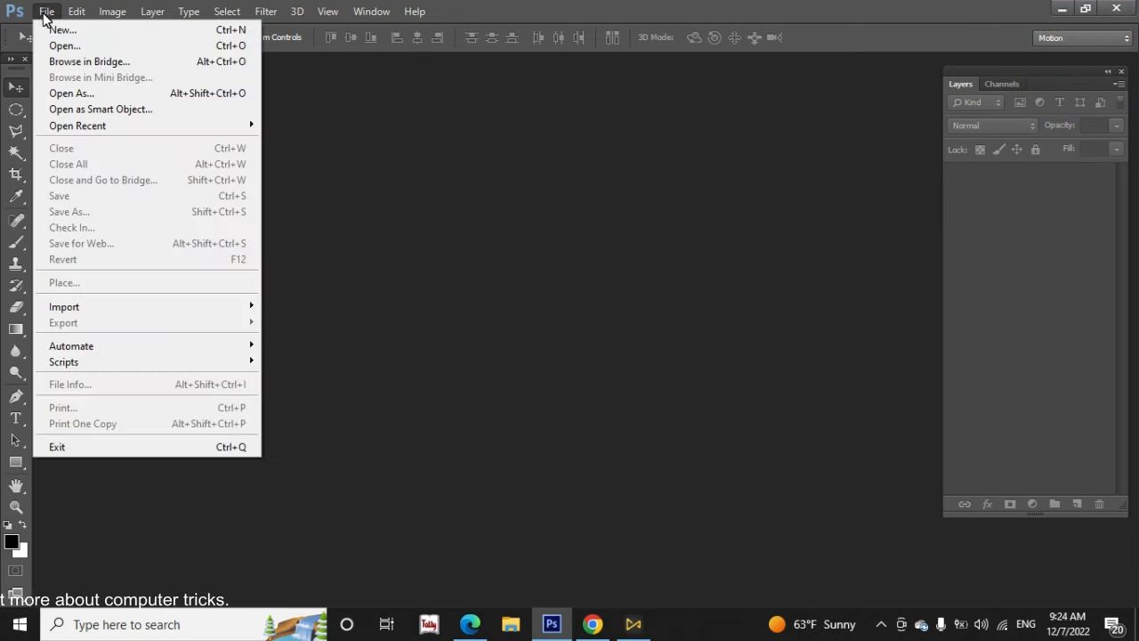
pyautogui.click(70, 32)
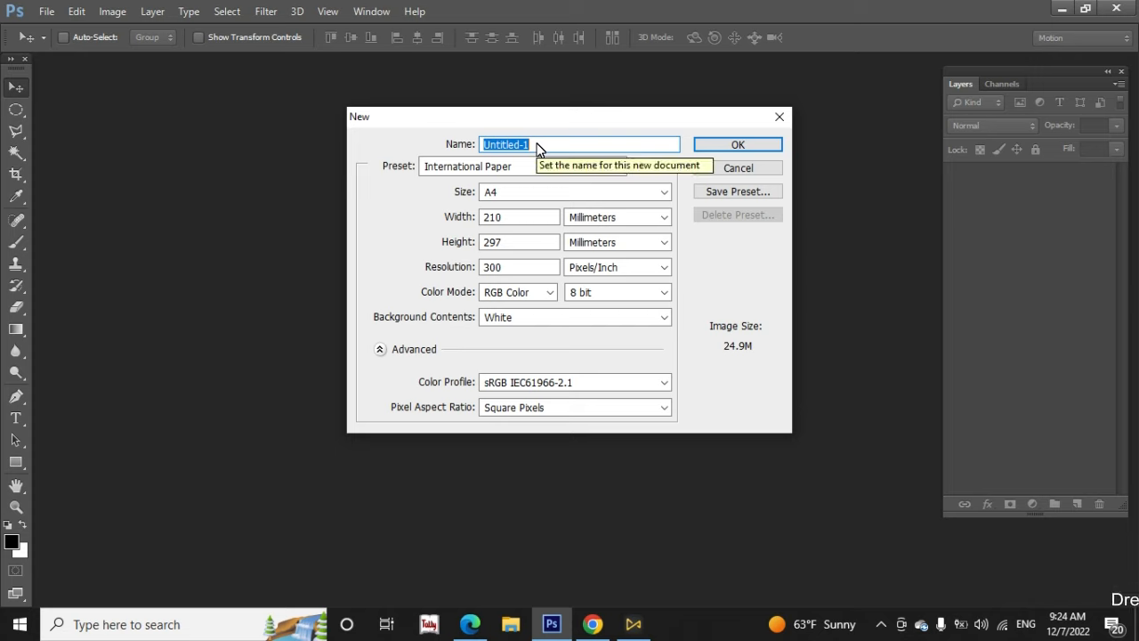
pyautogui.click(478, 170)
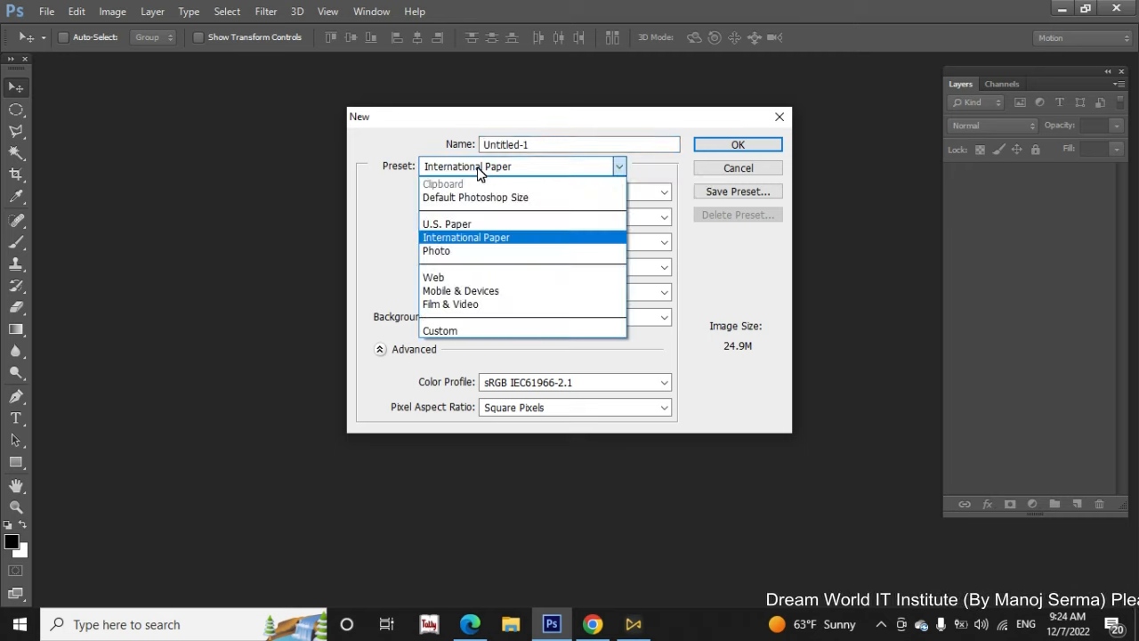
pyautogui.click(481, 238)
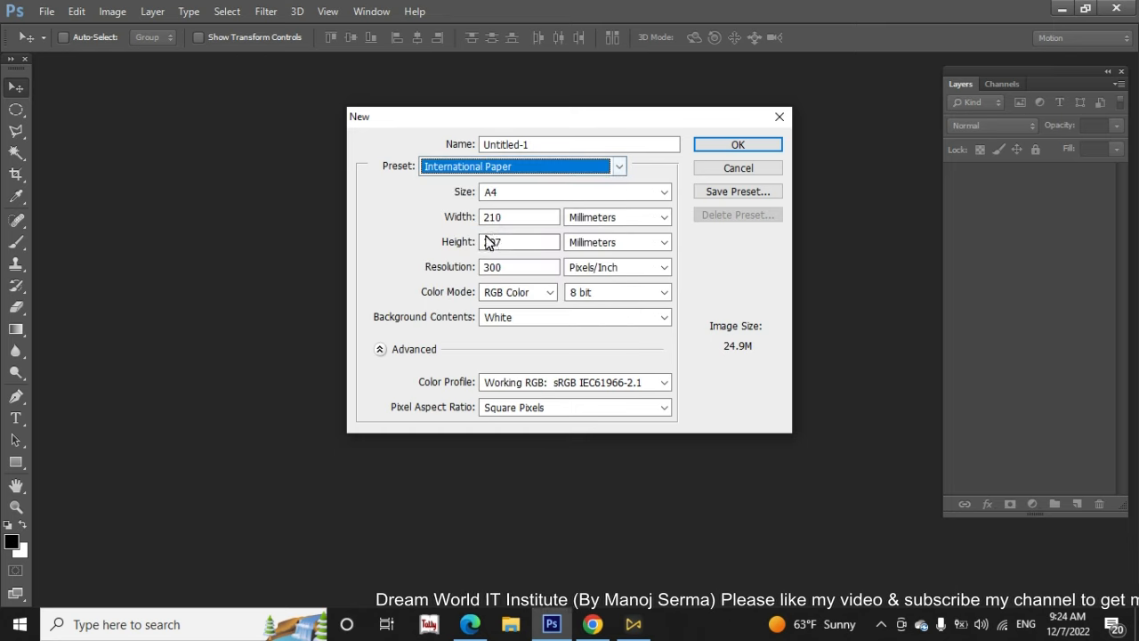
pyautogui.click(527, 195)
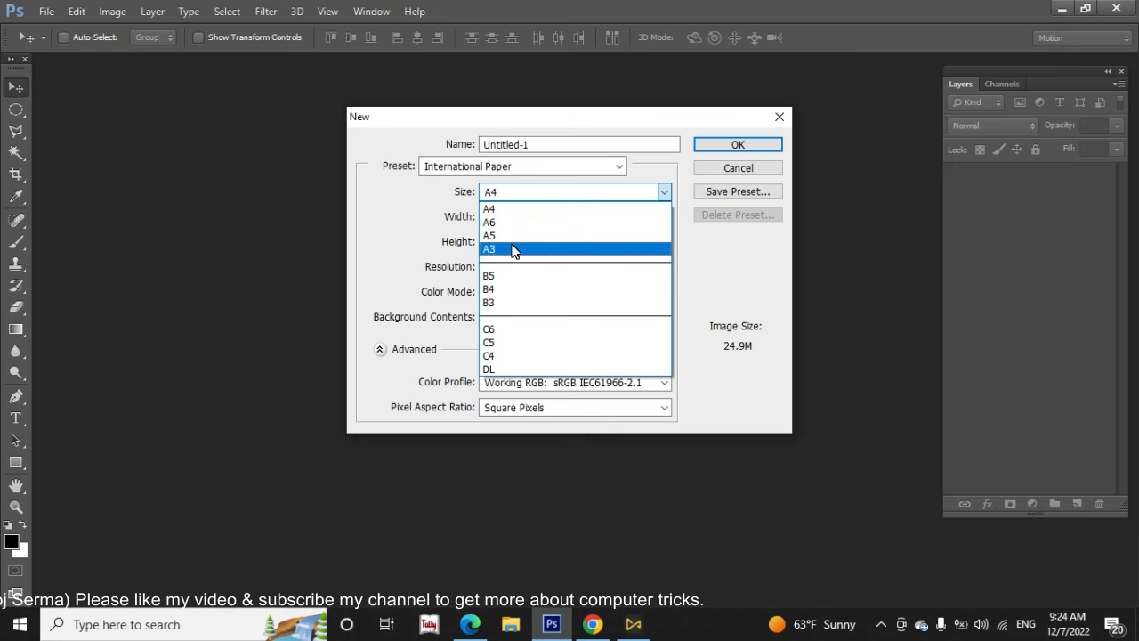
pyautogui.click(482, 169)
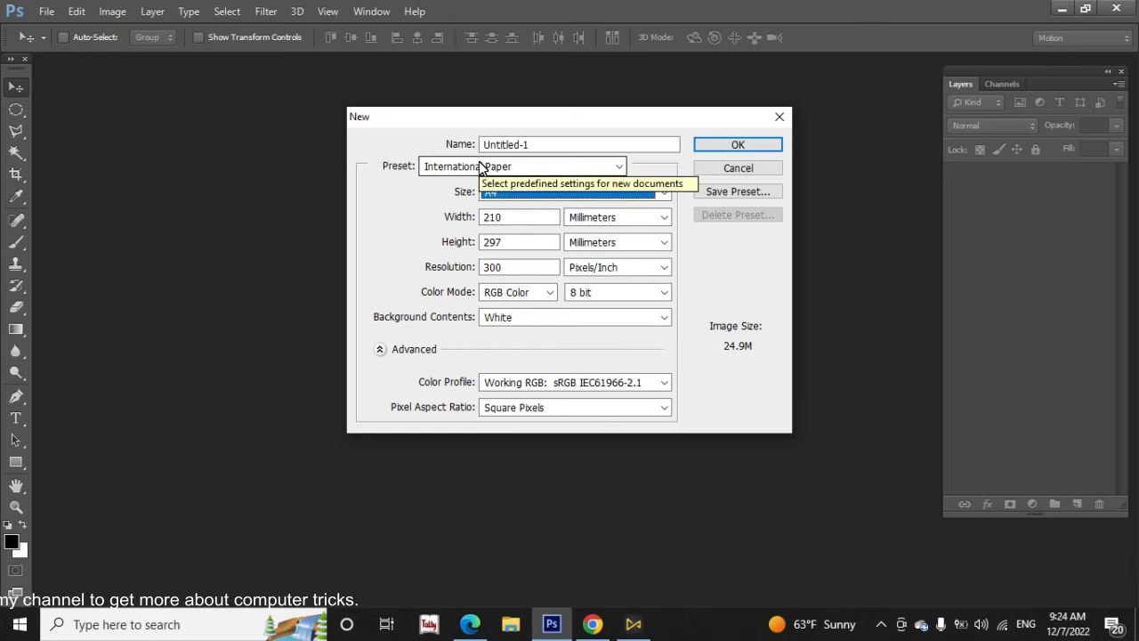
# Try the Photo preset with the Portrait, 4 x 6 size for the new document and review the other photo sizes
pyautogui.click(481, 167)
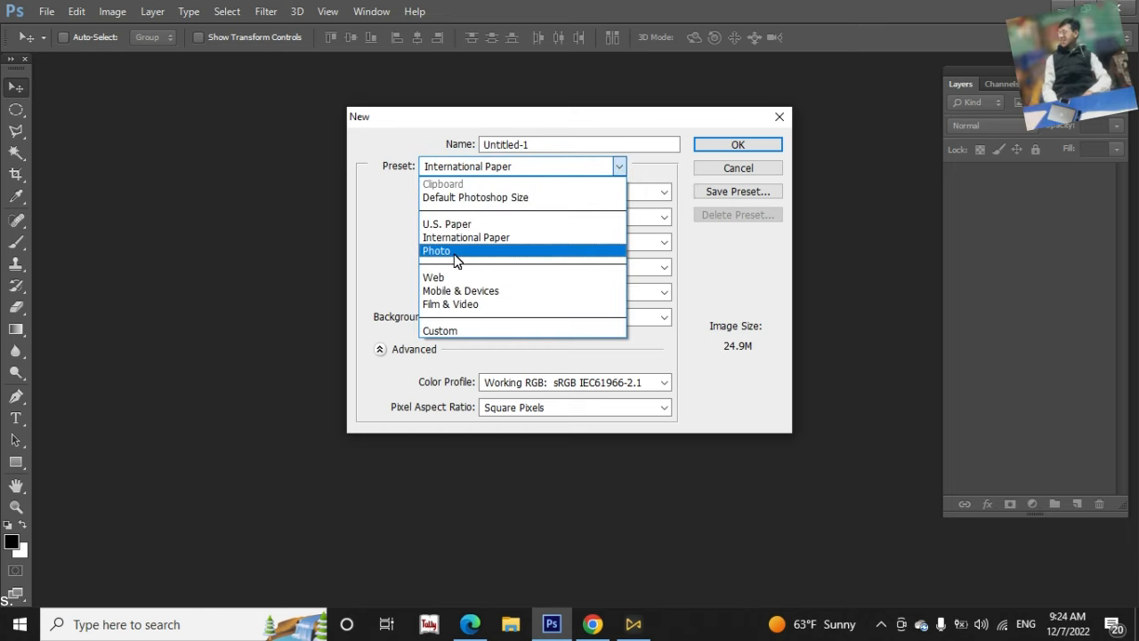
pyautogui.click(452, 253)
pyautogui.click(545, 192)
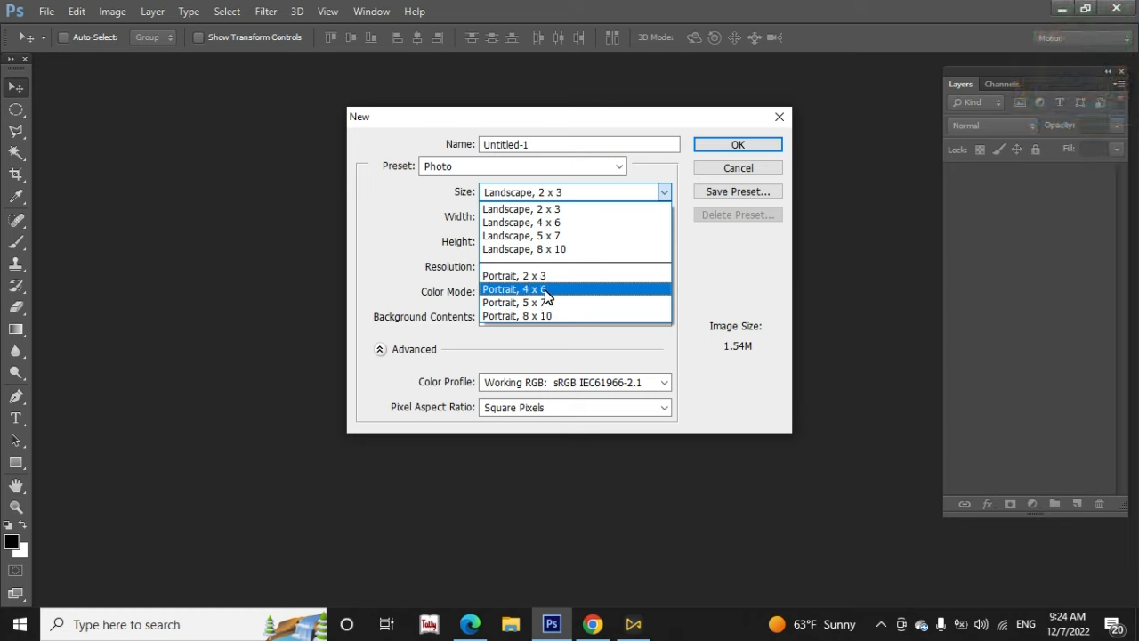
pyautogui.click(546, 289)
pyautogui.click(541, 192)
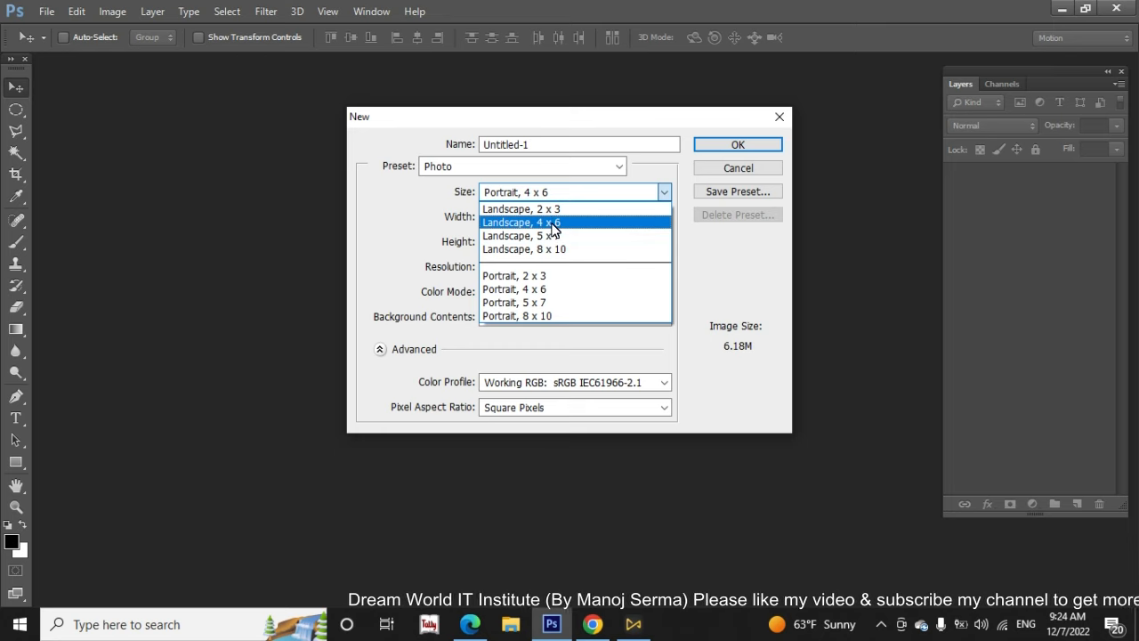
pyautogui.click(548, 168)
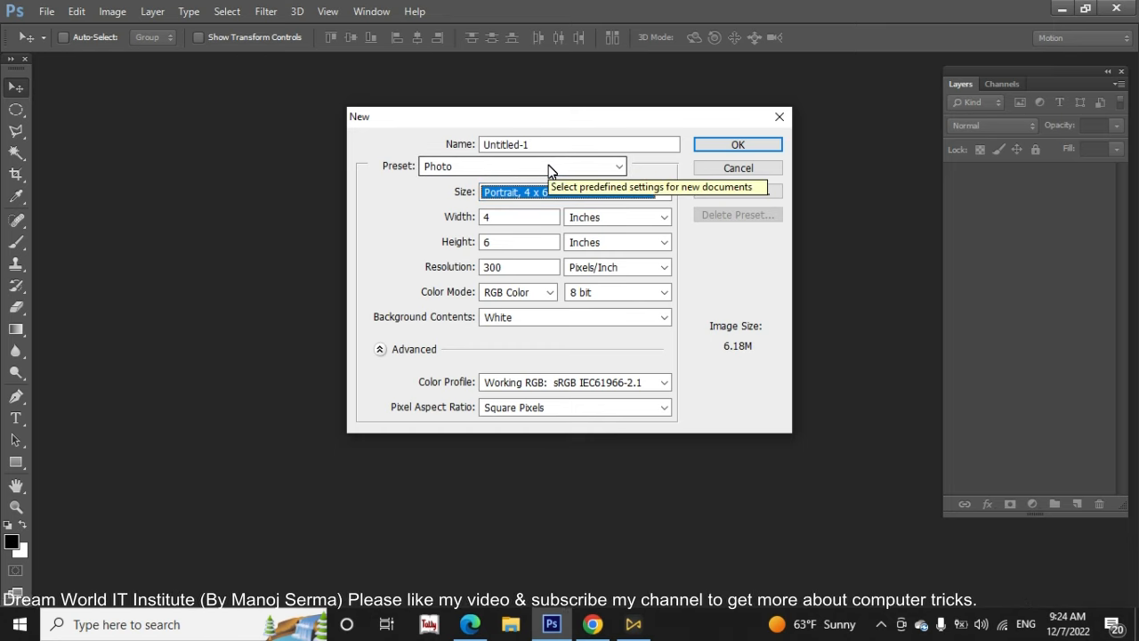
# Set the new document to the International Paper preset in A4 size, with its dimensions in inches
pyautogui.click(454, 167)
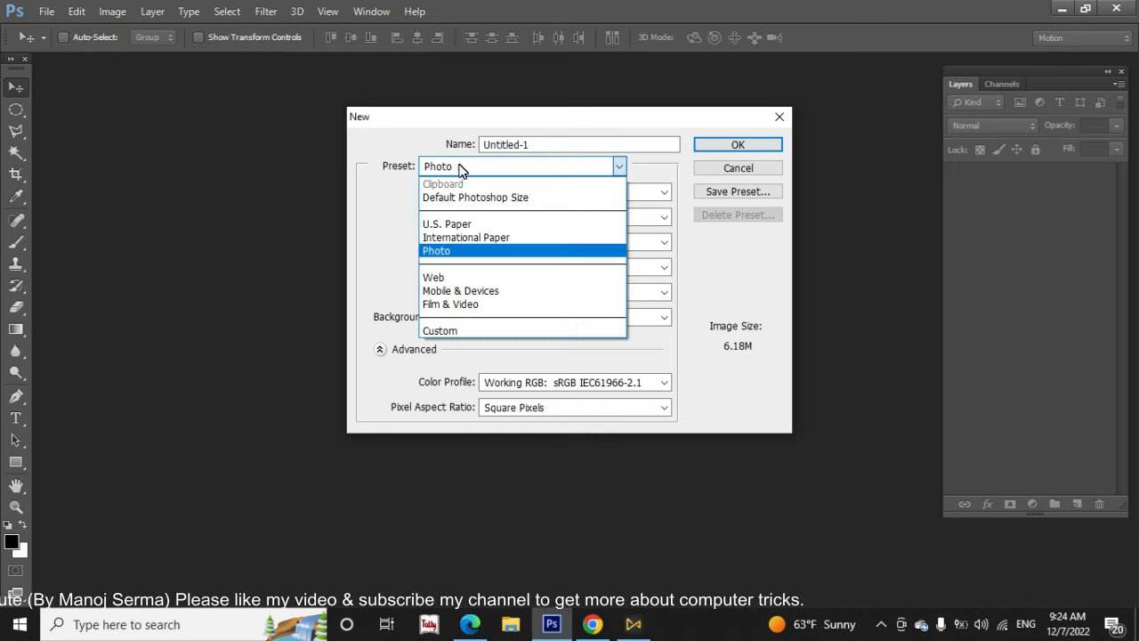
pyautogui.click(463, 238)
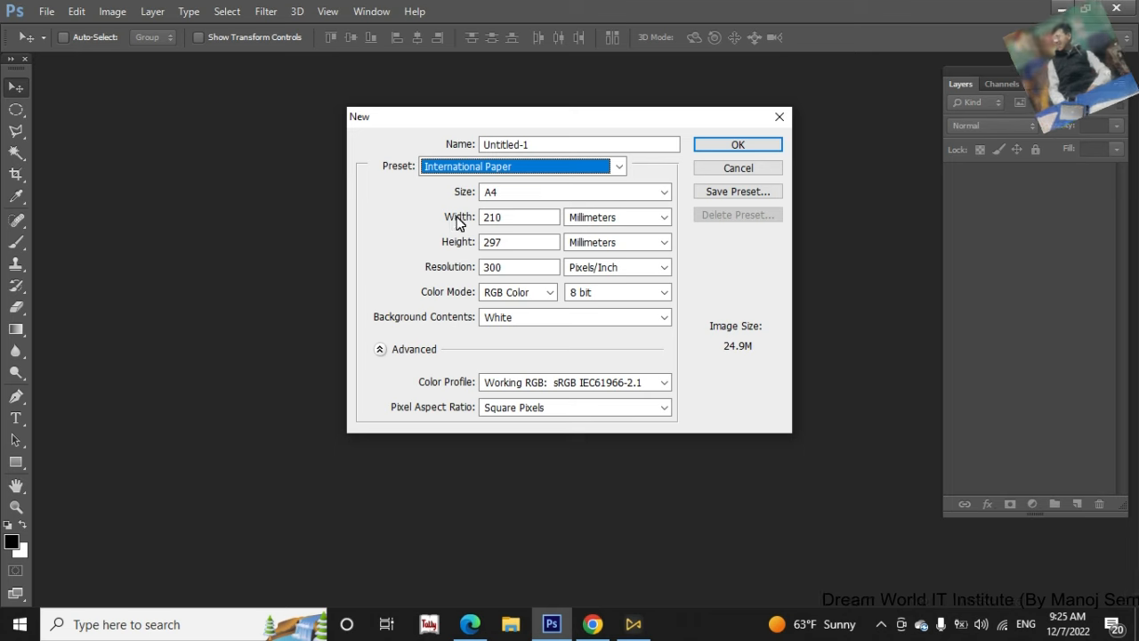
pyautogui.click(618, 221)
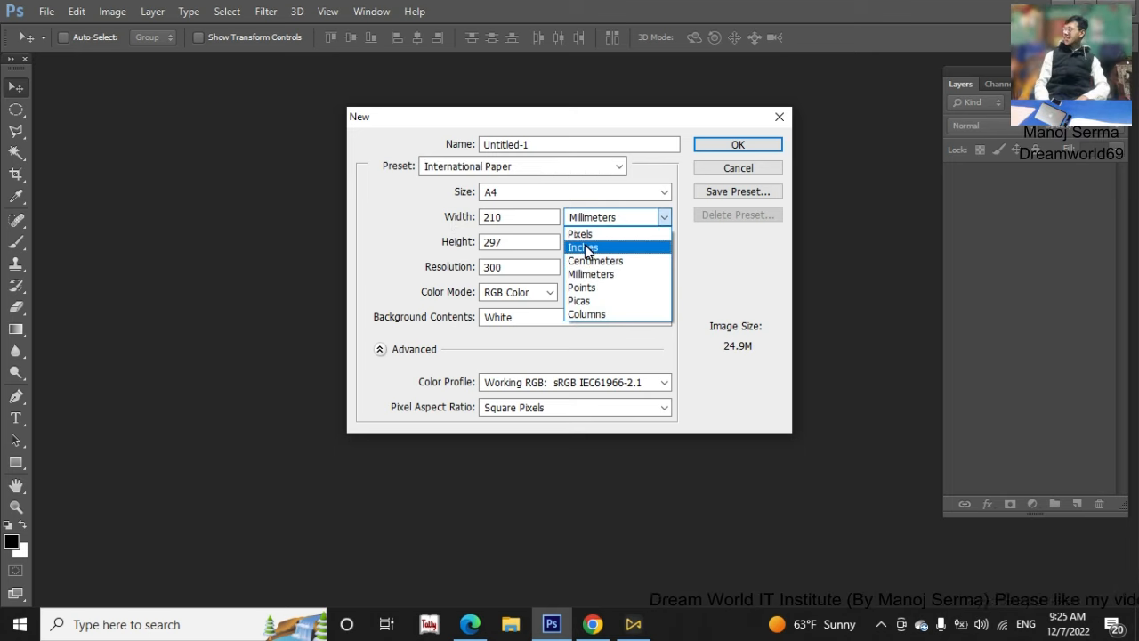
pyautogui.click(586, 248)
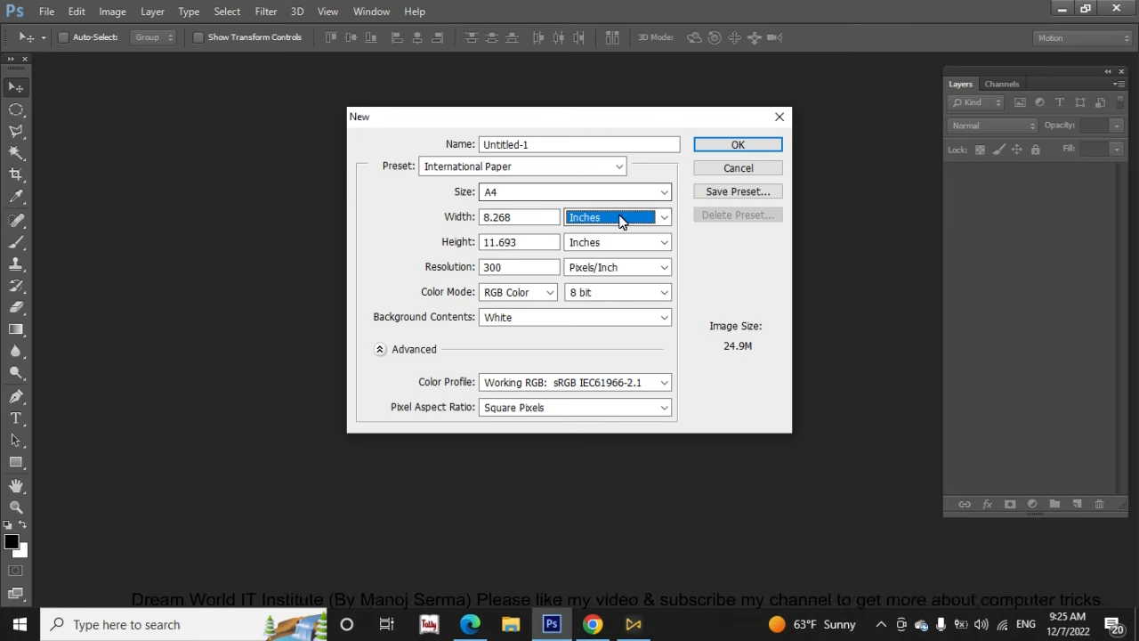
# Keep the resolution at 300 pixels/inch and the color mode at RGB Color, and create the A4 document
pyautogui.click(513, 270)
pyautogui.moveTo(512, 271); pyautogui.dragTo(484, 274)
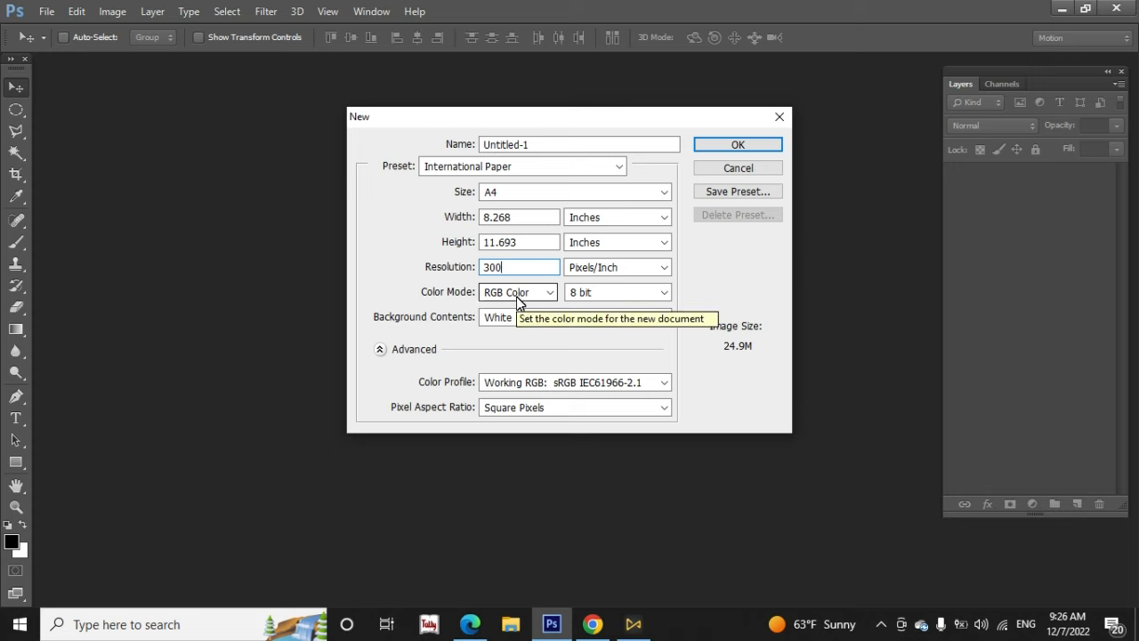
pyautogui.click(518, 301)
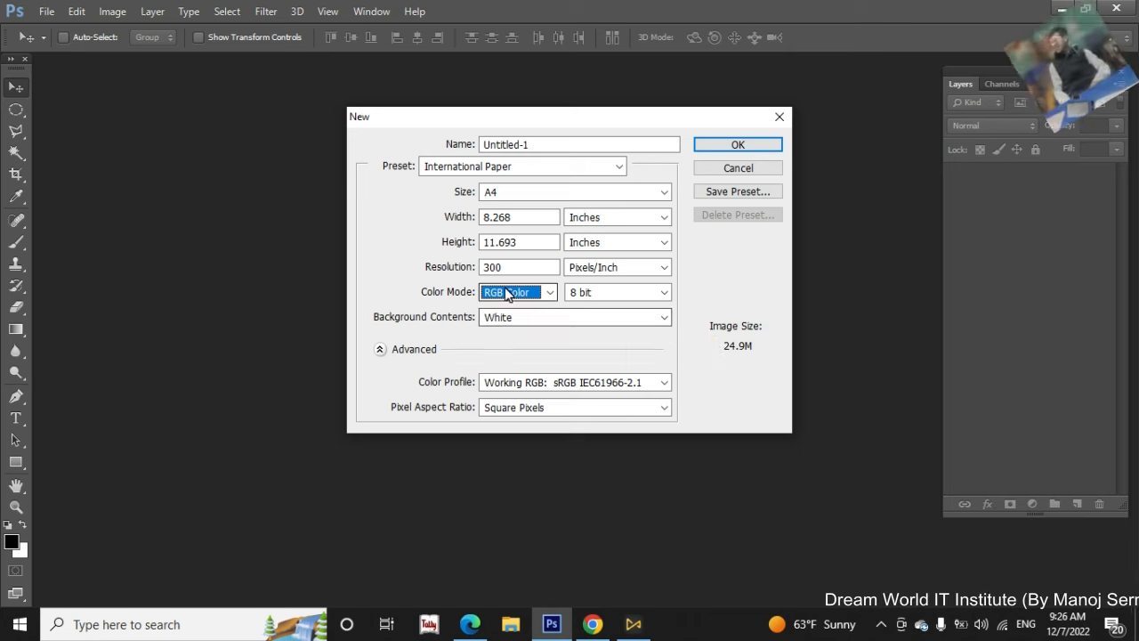
pyautogui.click(755, 147)
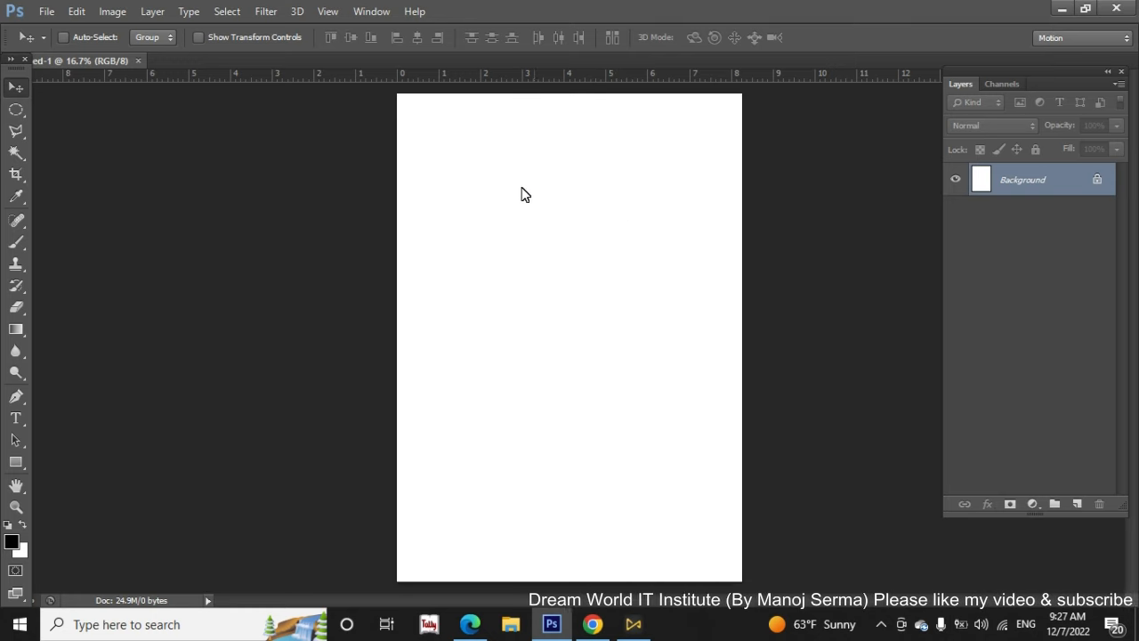
# Open the image PP from the Software (D:) drive
pyautogui.click(46, 11)
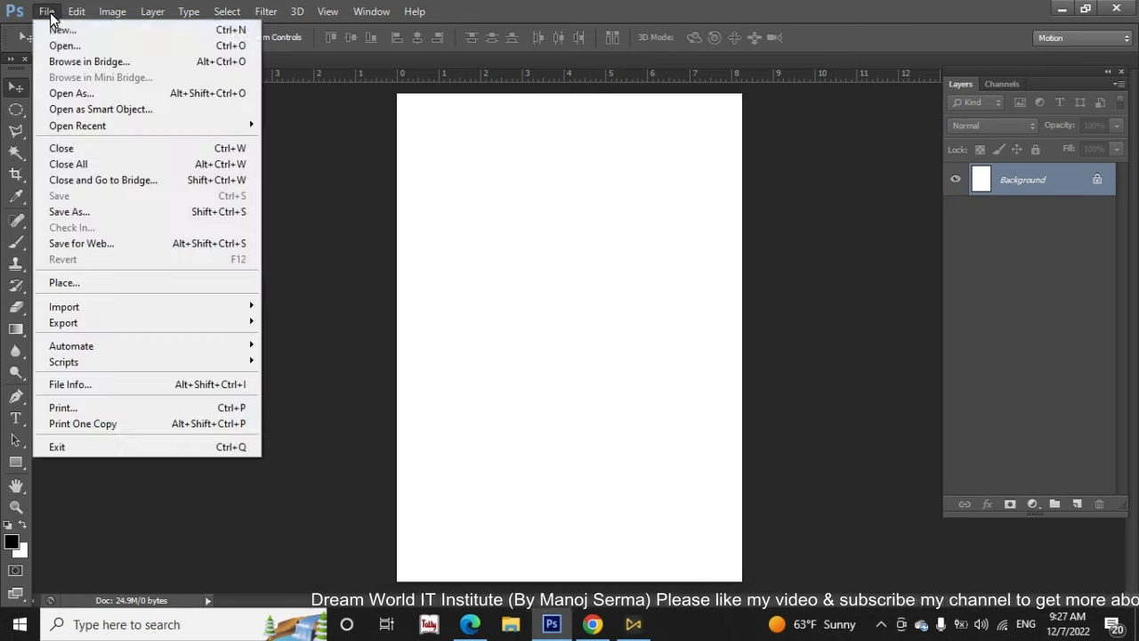
pyautogui.click(577, 228)
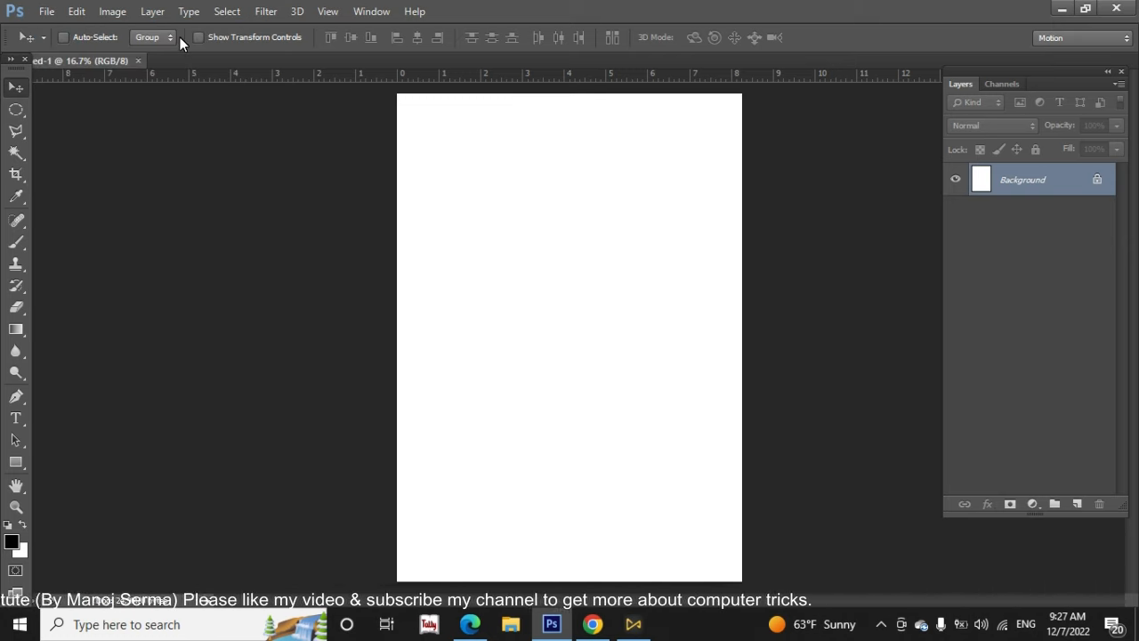
pyautogui.click(47, 13)
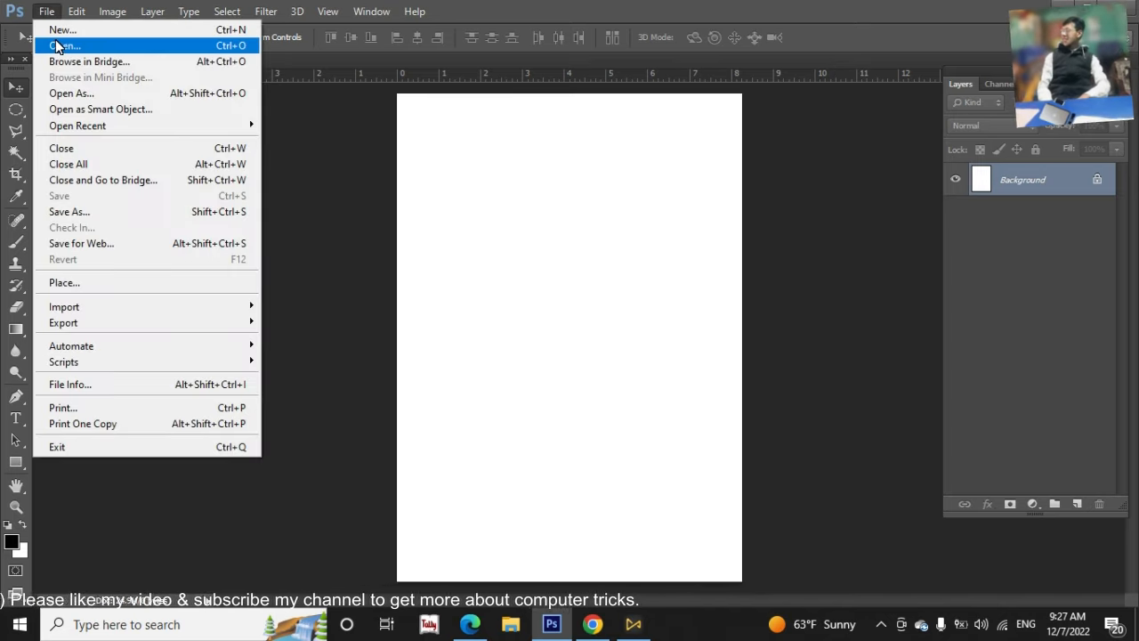
pyautogui.click(58, 43)
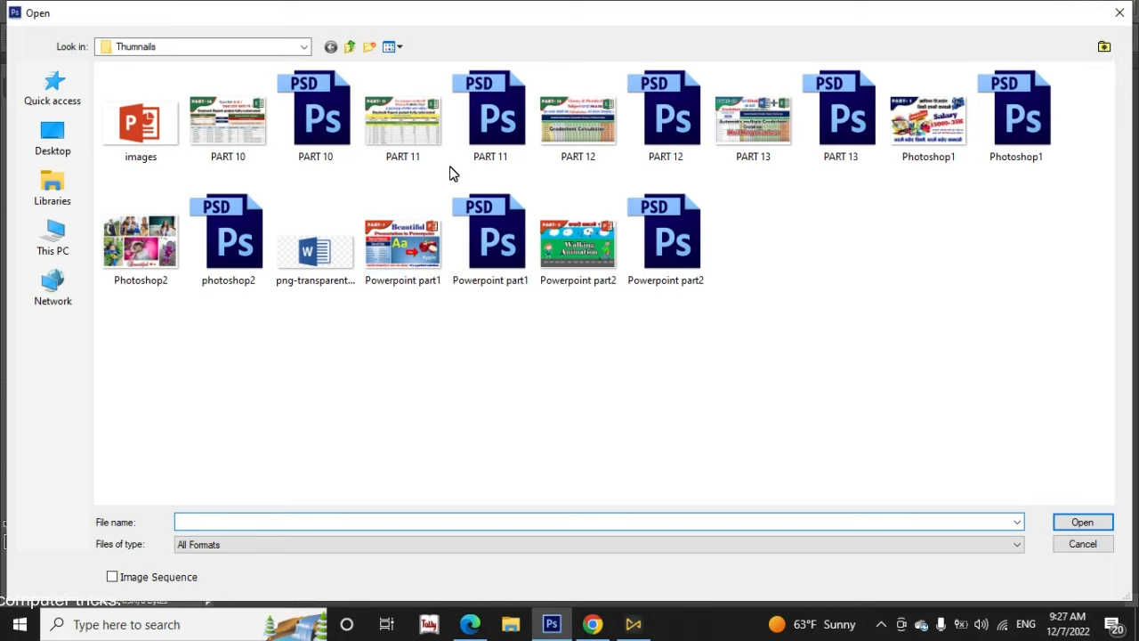
pyautogui.click(54, 237)
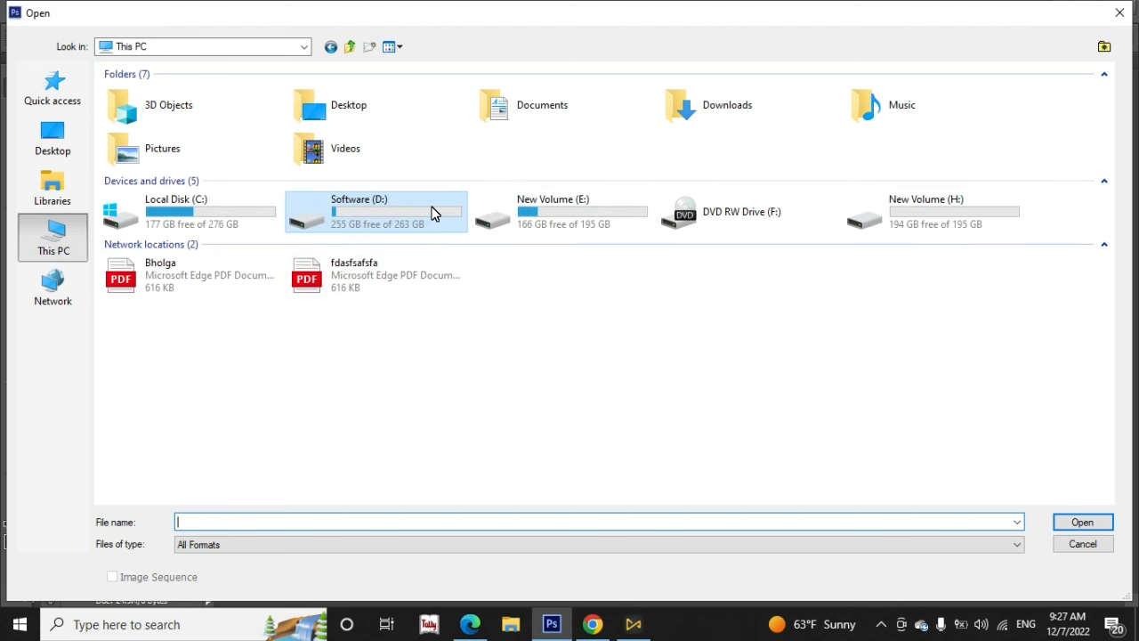
pyautogui.click(1104, 525)
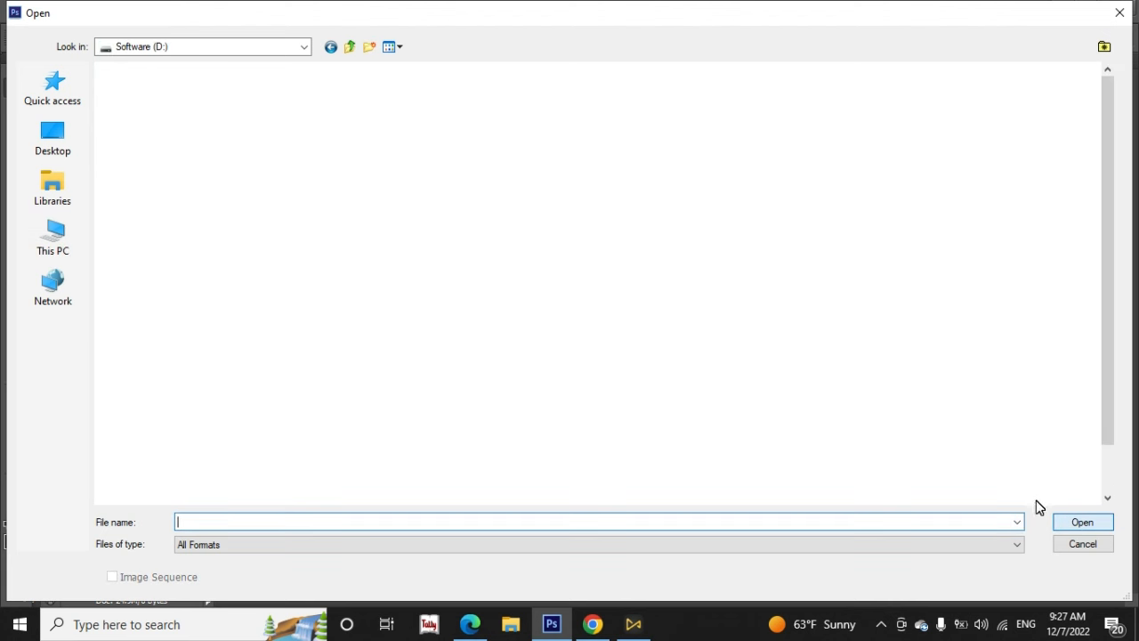
pyautogui.click(396, 370)
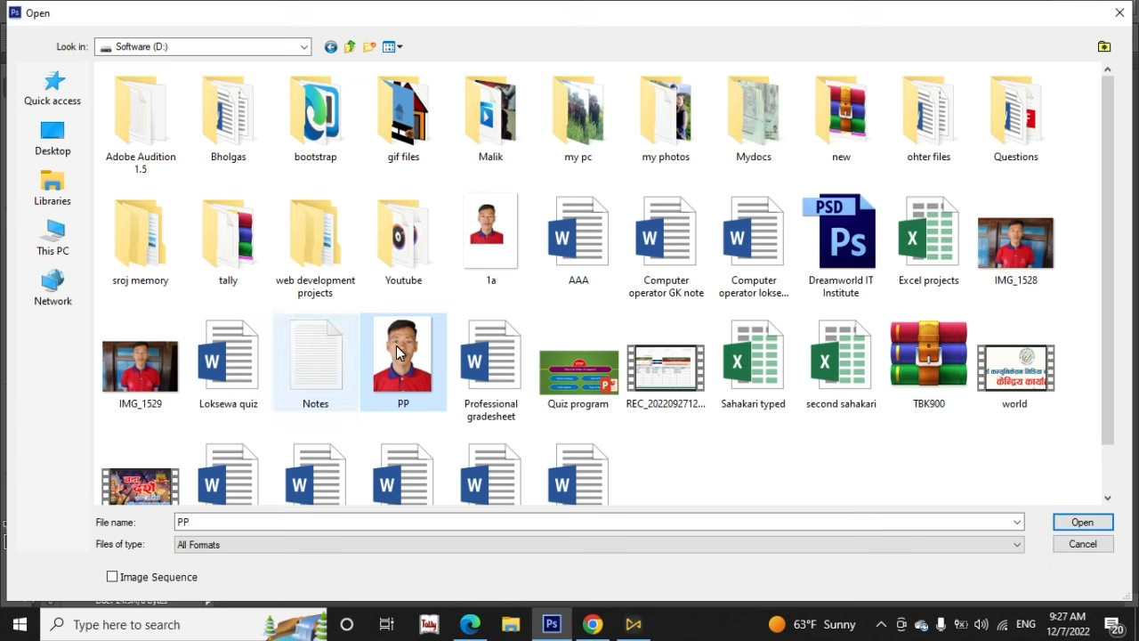
pyautogui.click(1082, 522)
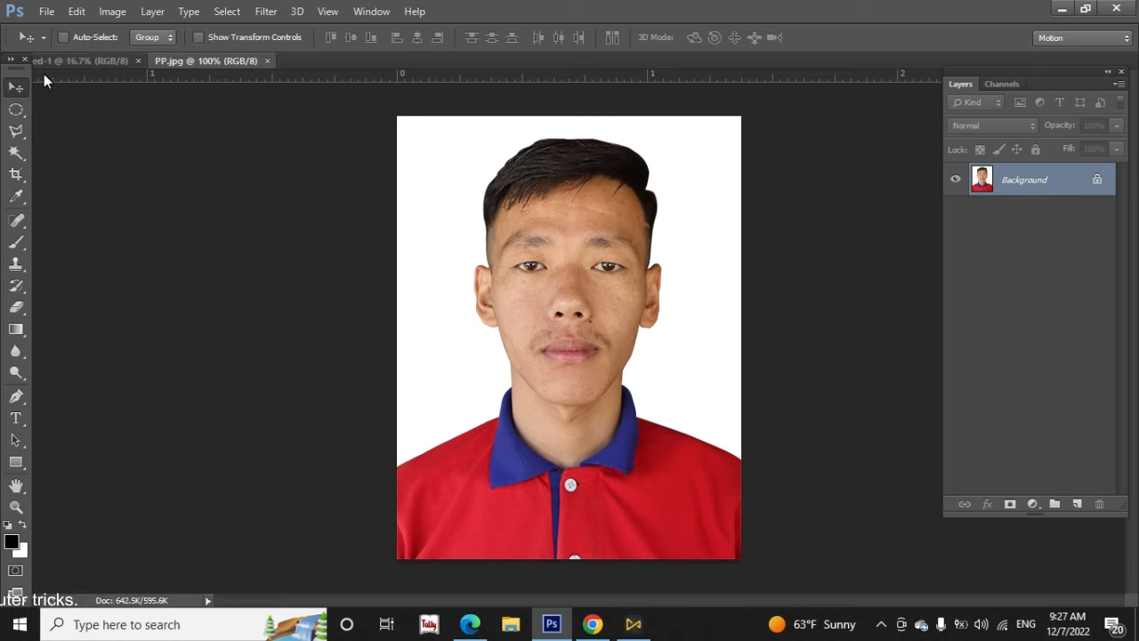
# Dock the Tools panel beside the document area and switch between Untitled-1 and PP.jpg, ending on PP.jpg
pyautogui.moveTo(11, 73); pyautogui.dragTo(10, 95)
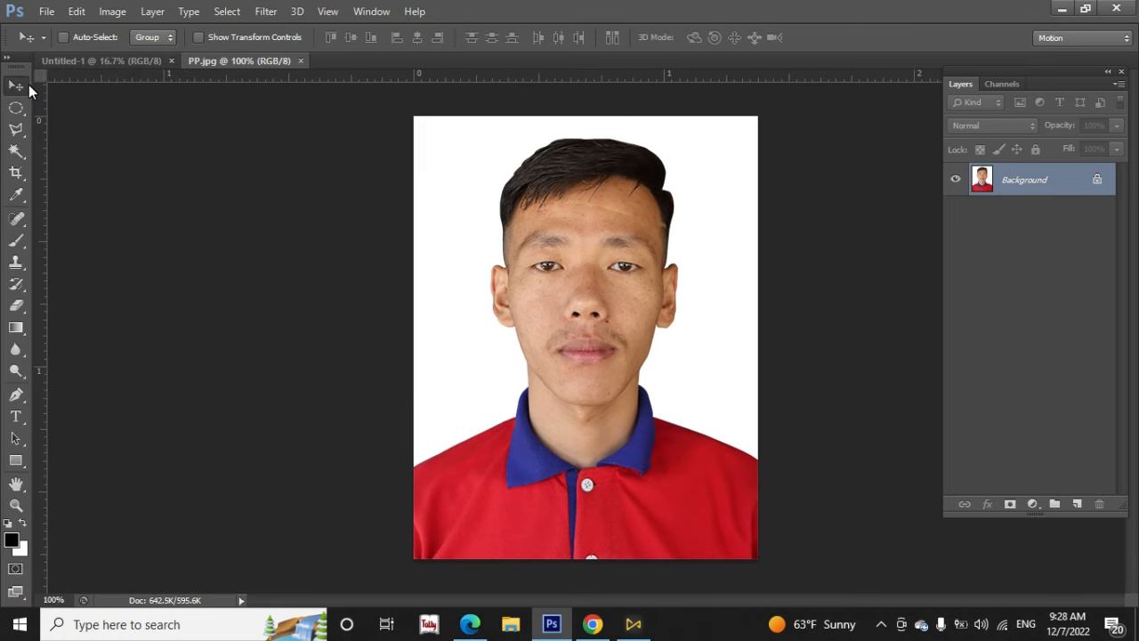
pyautogui.click(104, 60)
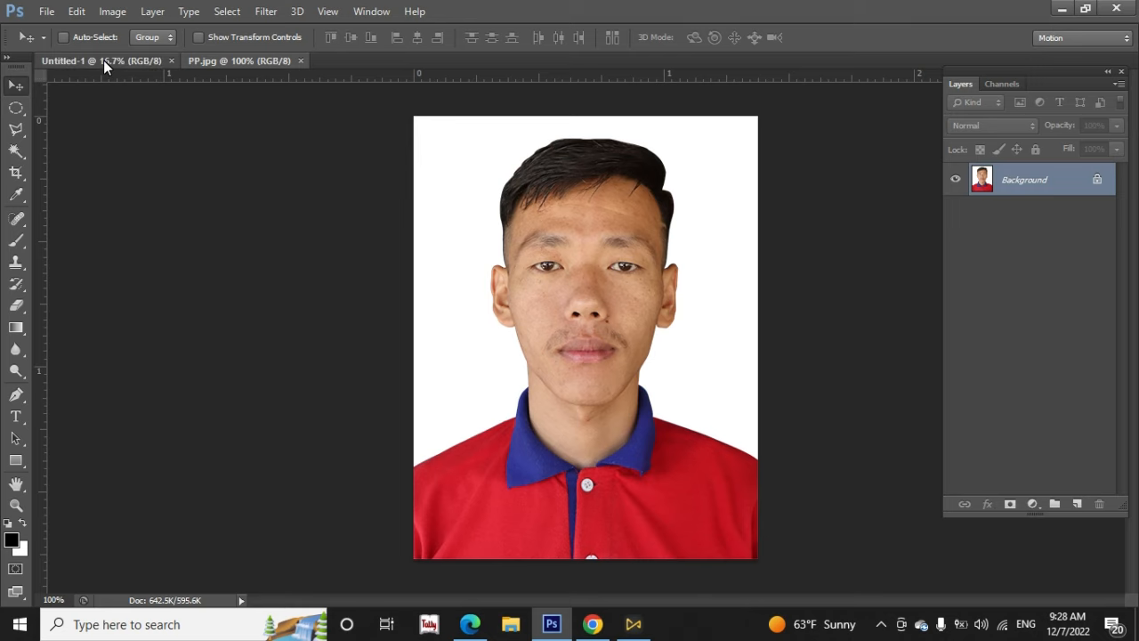
pyautogui.click(234, 62)
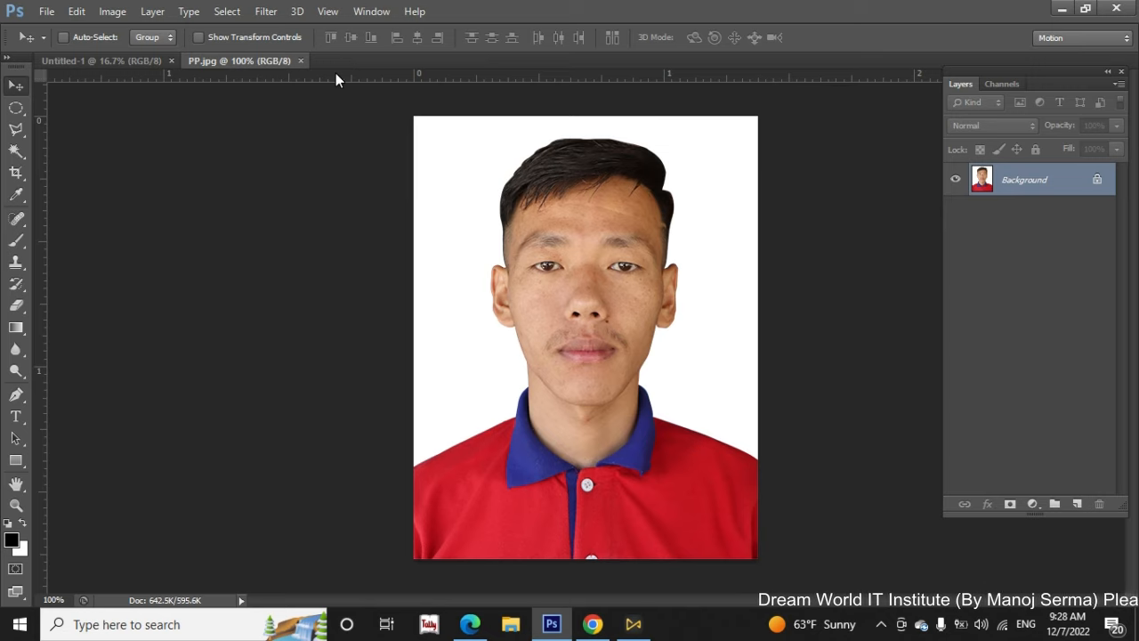
pyautogui.click(107, 61)
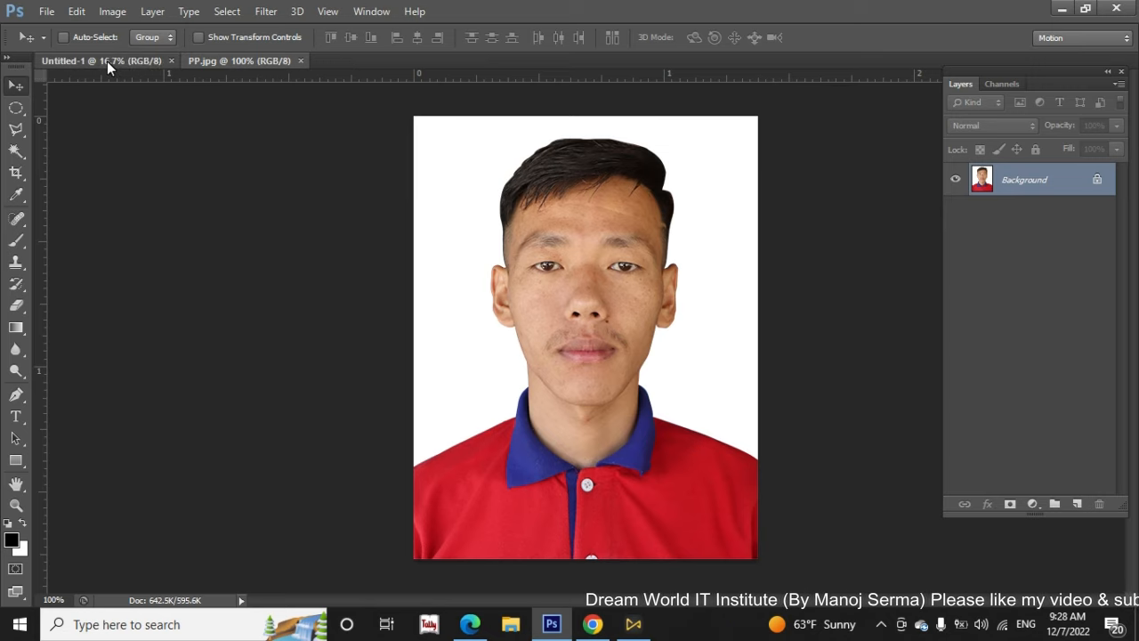
pyautogui.click(235, 66)
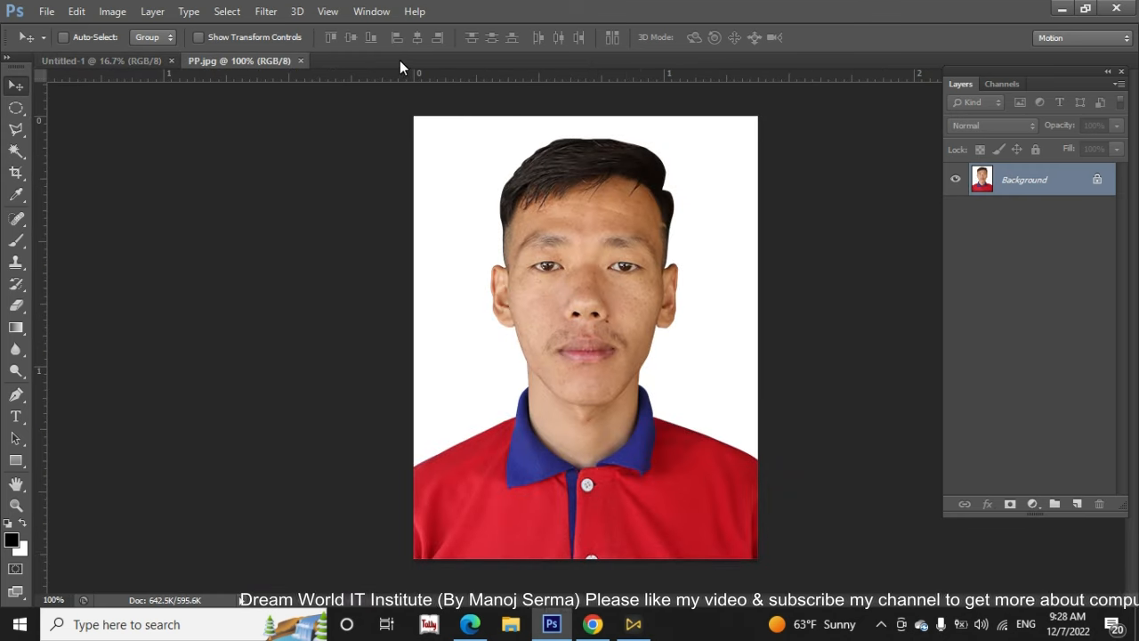
# Float PP.jpg and Untitled-1 as separate windows side by side, and briefly maximize and restore Untitled-1
pyautogui.moveTo(242, 61); pyautogui.dragTo(255, 137)
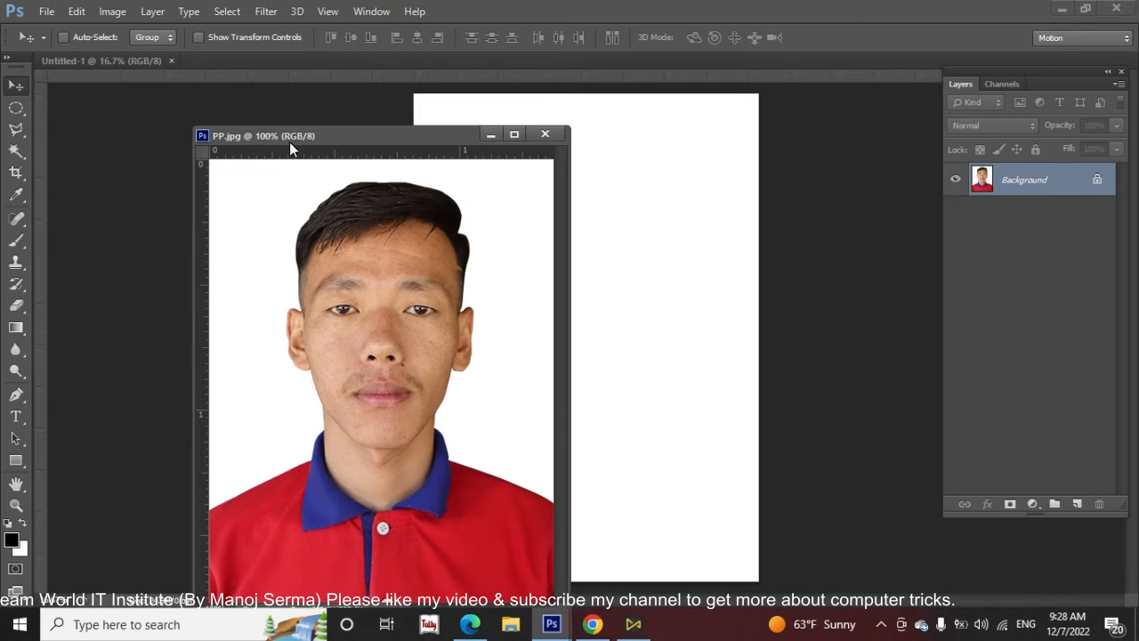
pyautogui.moveTo(135, 59); pyautogui.dragTo(136, 134)
pyautogui.moveTo(407, 135); pyautogui.dragTo(708, 121)
pyautogui.moveTo(253, 135); pyautogui.dragTo(297, 98)
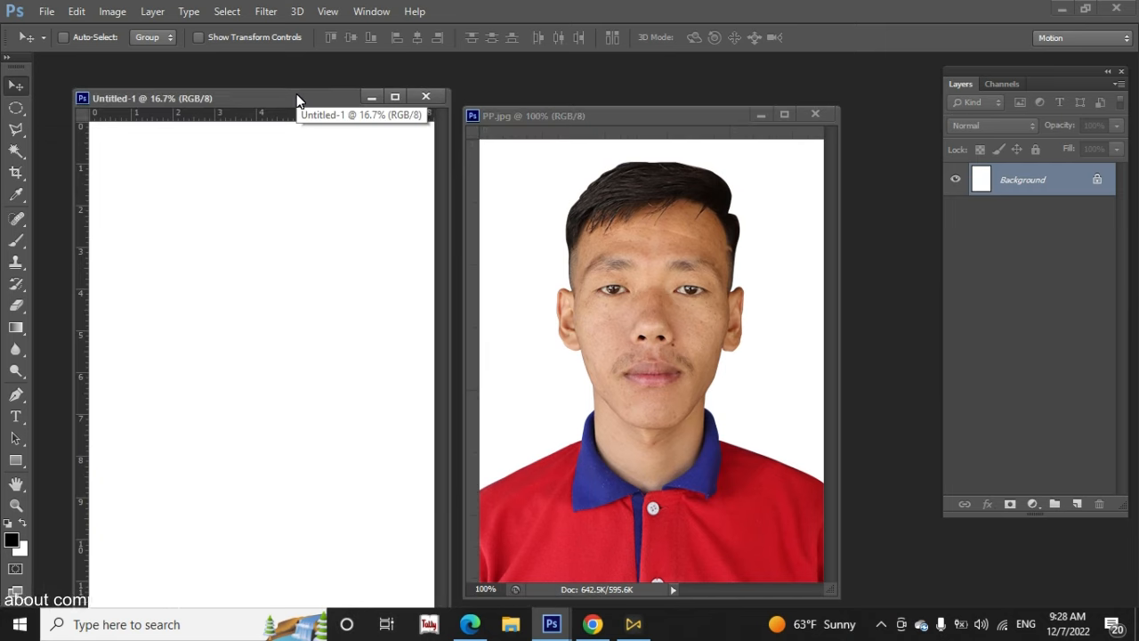
pyautogui.doubleClick(269, 99)
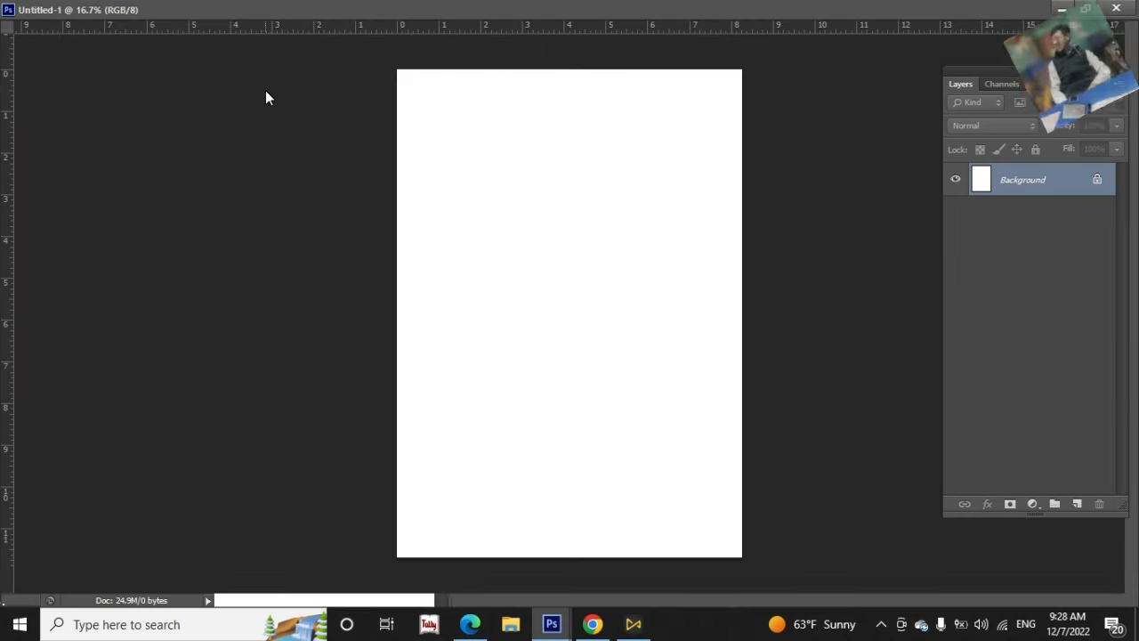
pyautogui.click(1087, 8)
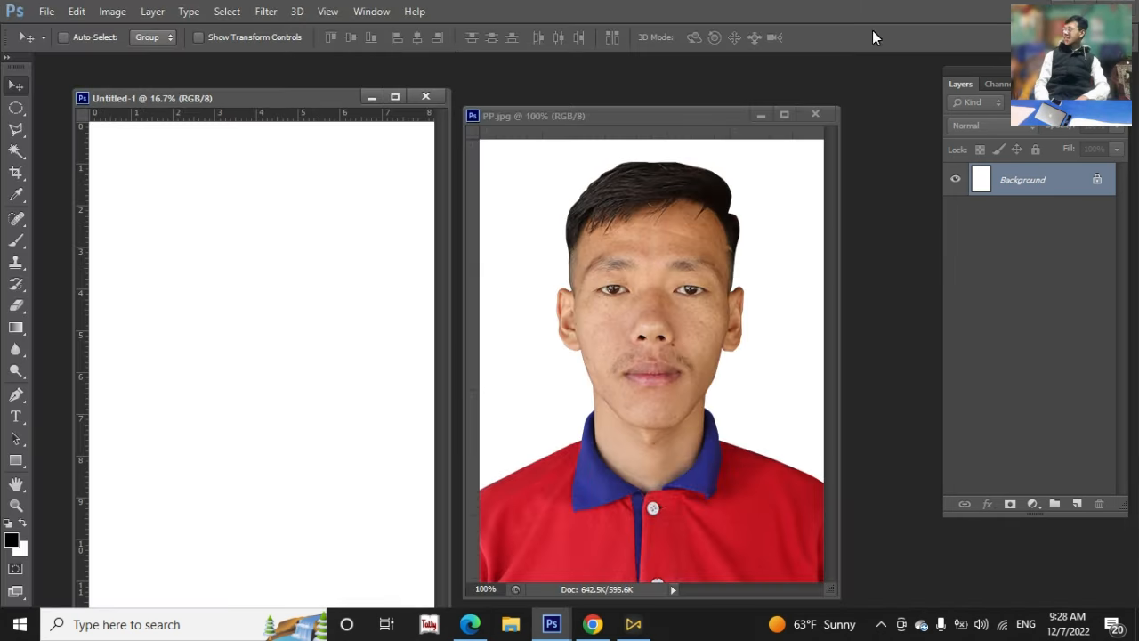
# Dock the floating Untitled-1 and PP.jpg windows back together as tabbed documents
pyautogui.moveTo(306, 106); pyautogui.dragTo(262, 70)
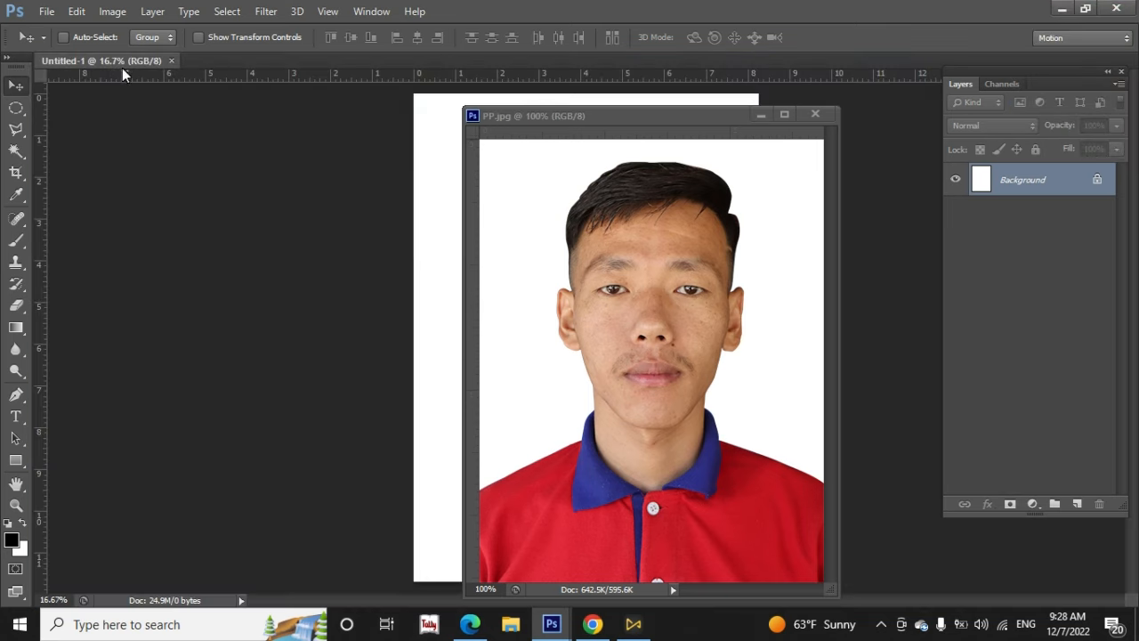
pyautogui.moveTo(603, 122); pyautogui.dragTo(330, 68)
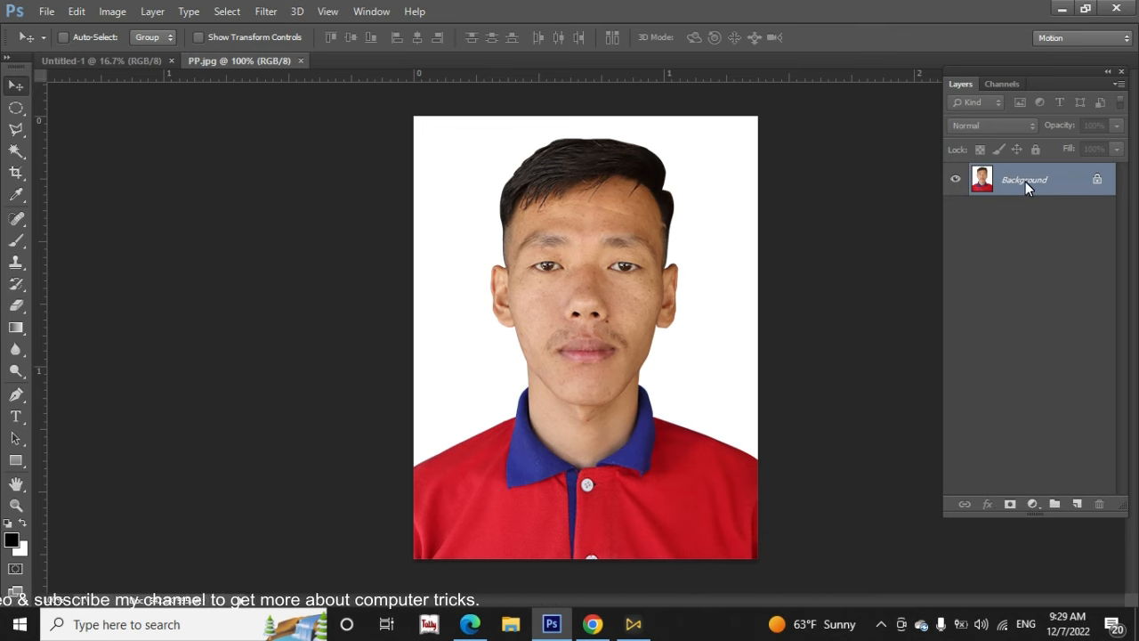
# Duplicate the Background layer of PP.jpg, duplicate Layer 1 as well, and select Layer 1 and Layer 1 copy in turn
pyautogui.hotkey('ctrl', 'j')
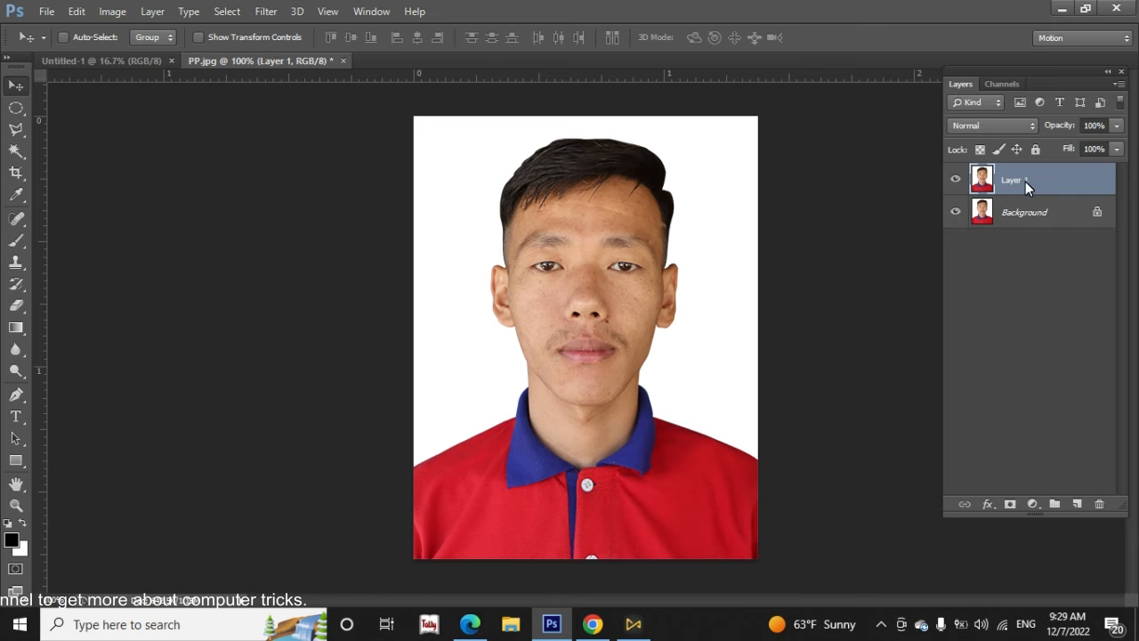
pyautogui.click(1012, 212)
pyautogui.click(1015, 177)
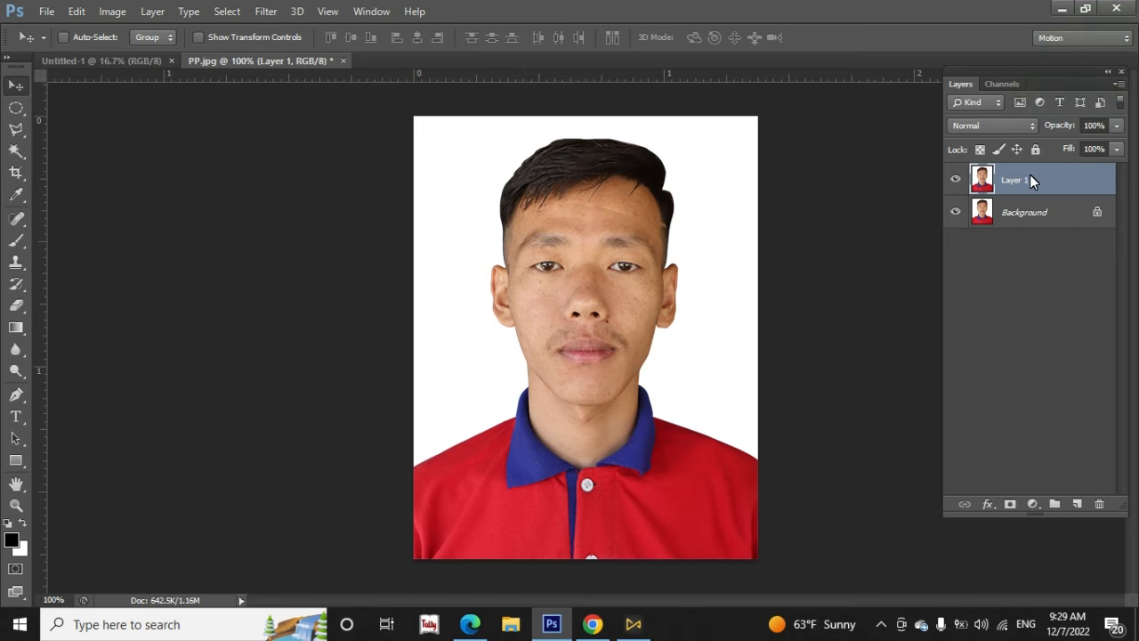
pyautogui.hotkey('ctrl', 'j')
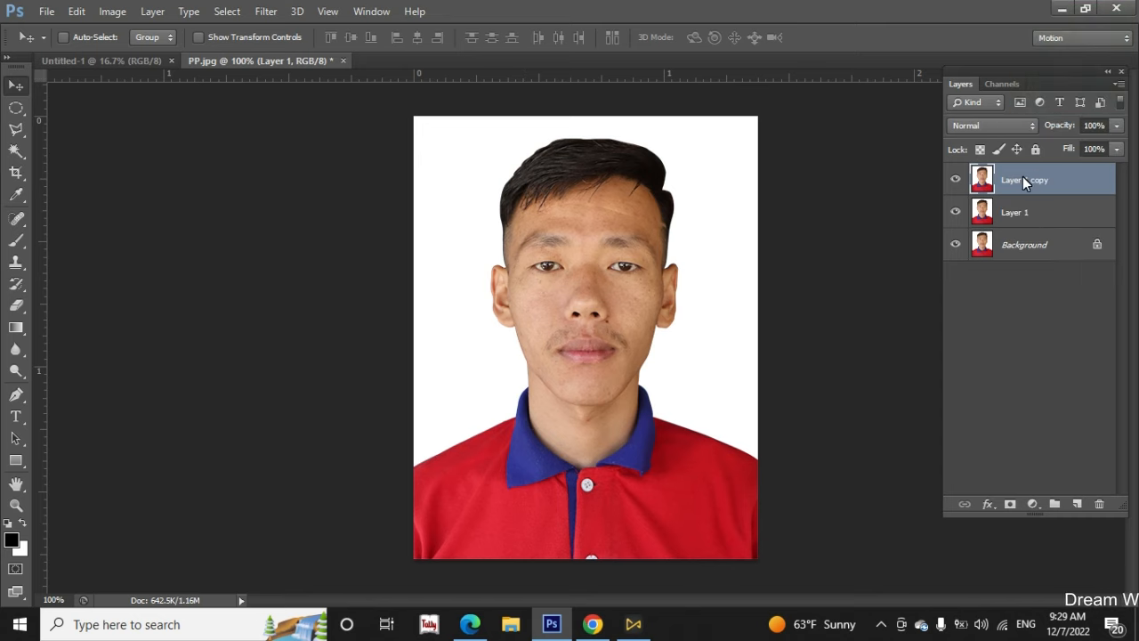
pyautogui.click(1026, 214)
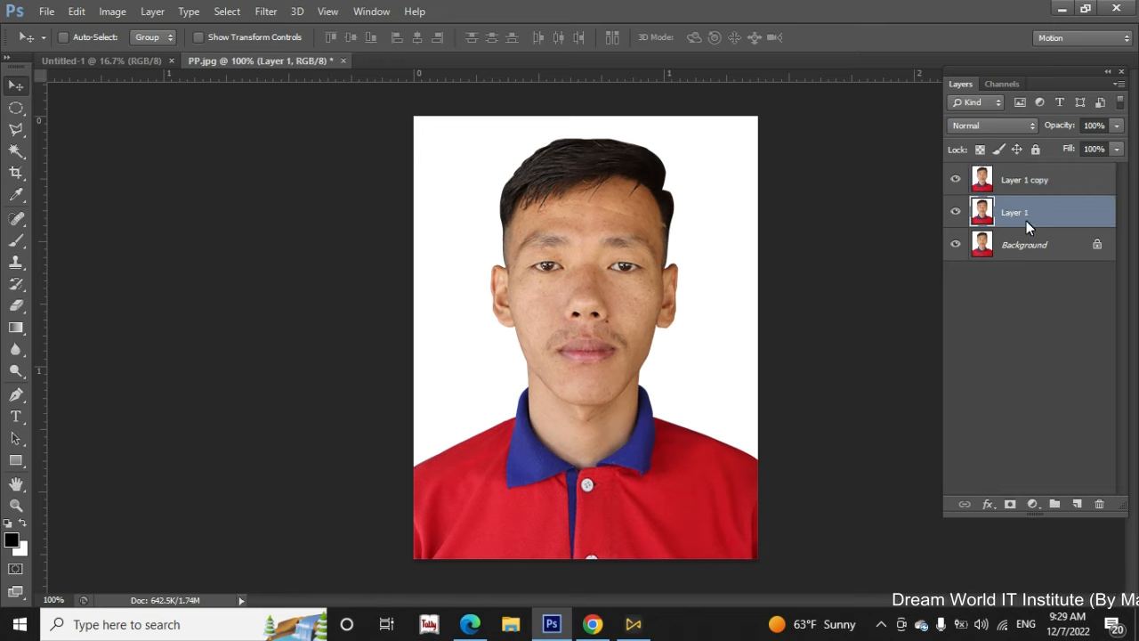
pyautogui.click(1048, 182)
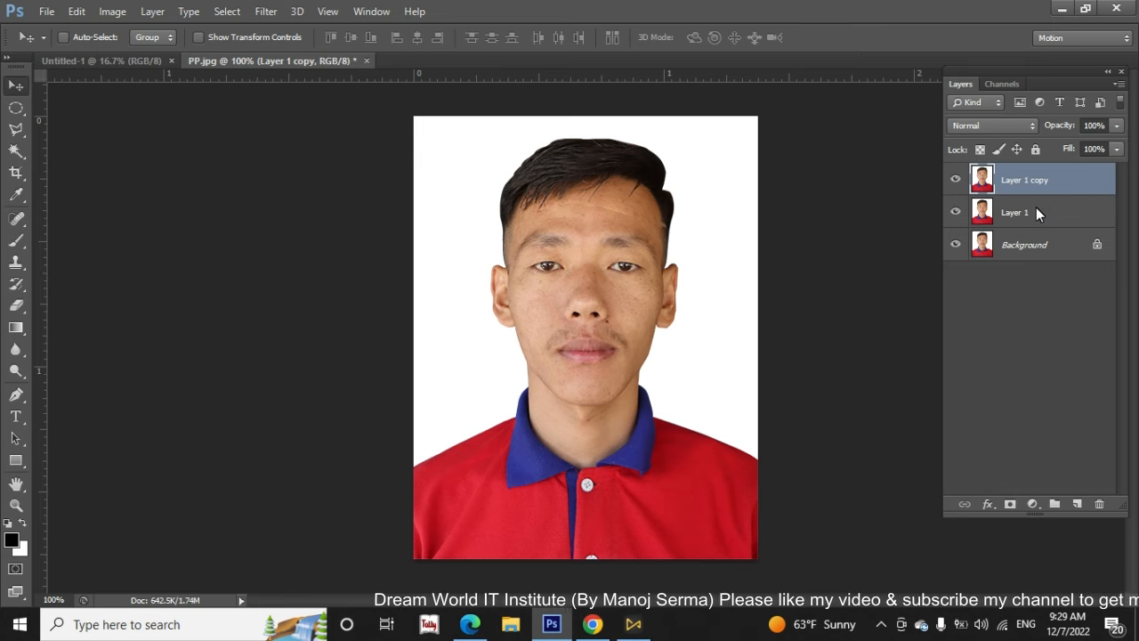
pyautogui.click(1036, 212)
pyautogui.click(1034, 183)
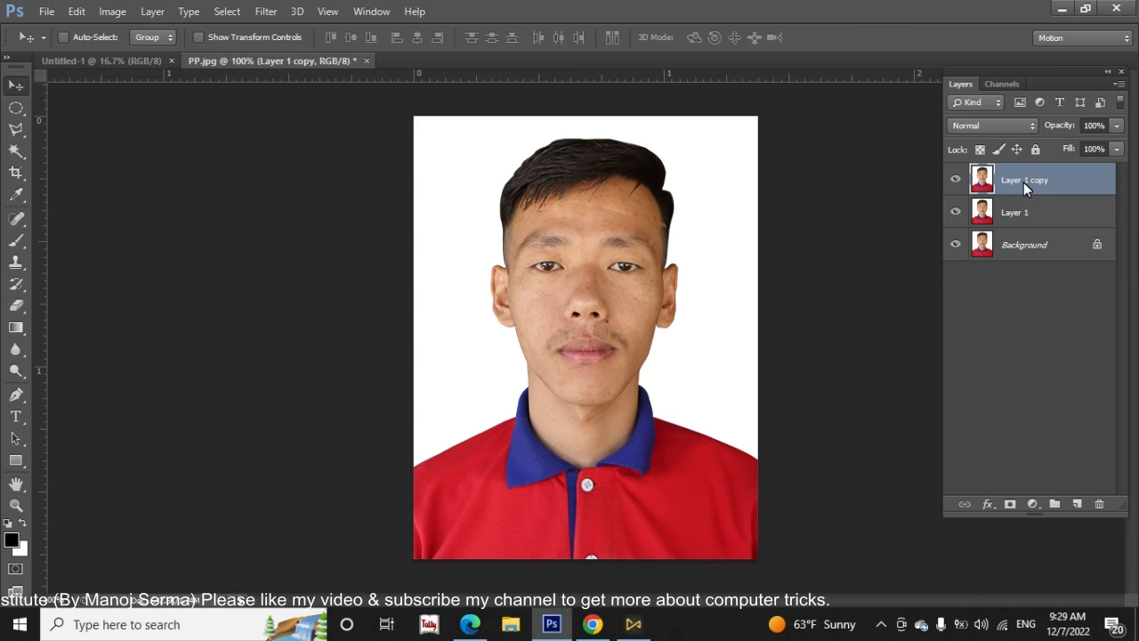
# Delete Layer 1 copy and Layer 1 from PP.jpg, keeping only the Background layer
pyautogui.moveTo(1039, 182); pyautogui.dragTo(1101, 509)
pyautogui.press('Delete')
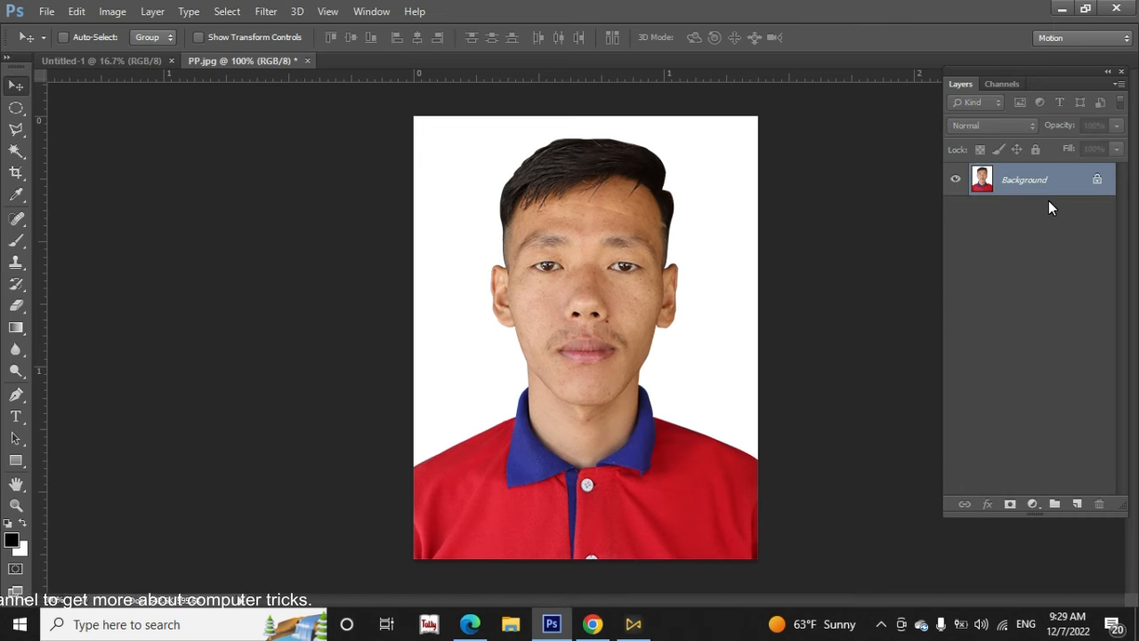
# Duplicate the Background layer of PP.jpg as Background copy, check the blank Untitled-1 page, and return to PP.jpg
pyautogui.moveTo(1034, 181); pyautogui.dragTo(1078, 504)
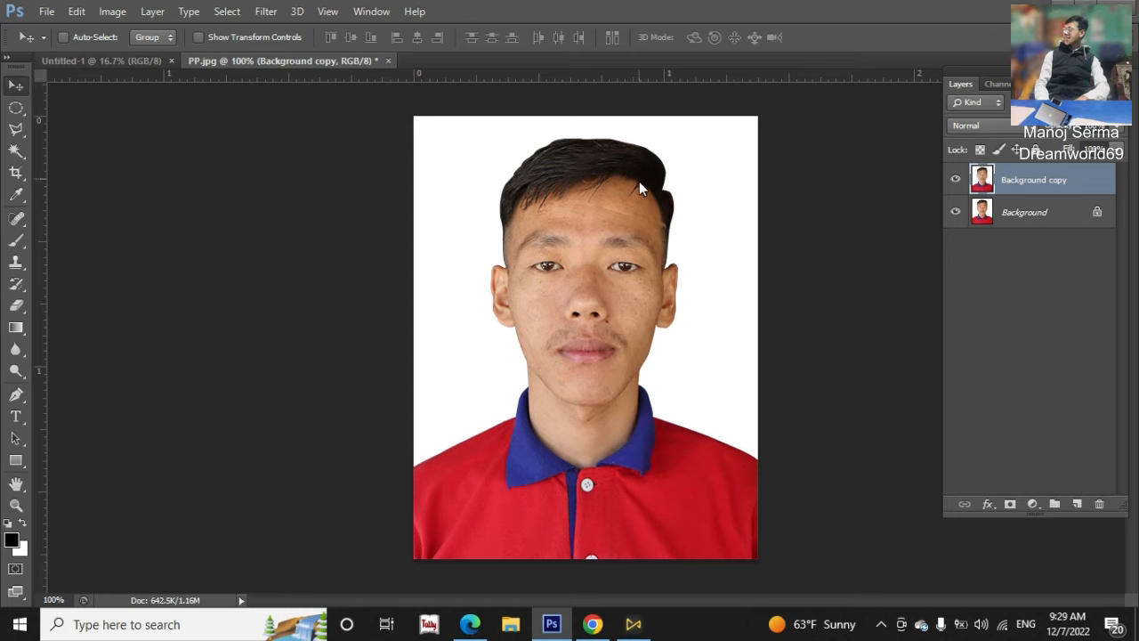
pyautogui.click(109, 63)
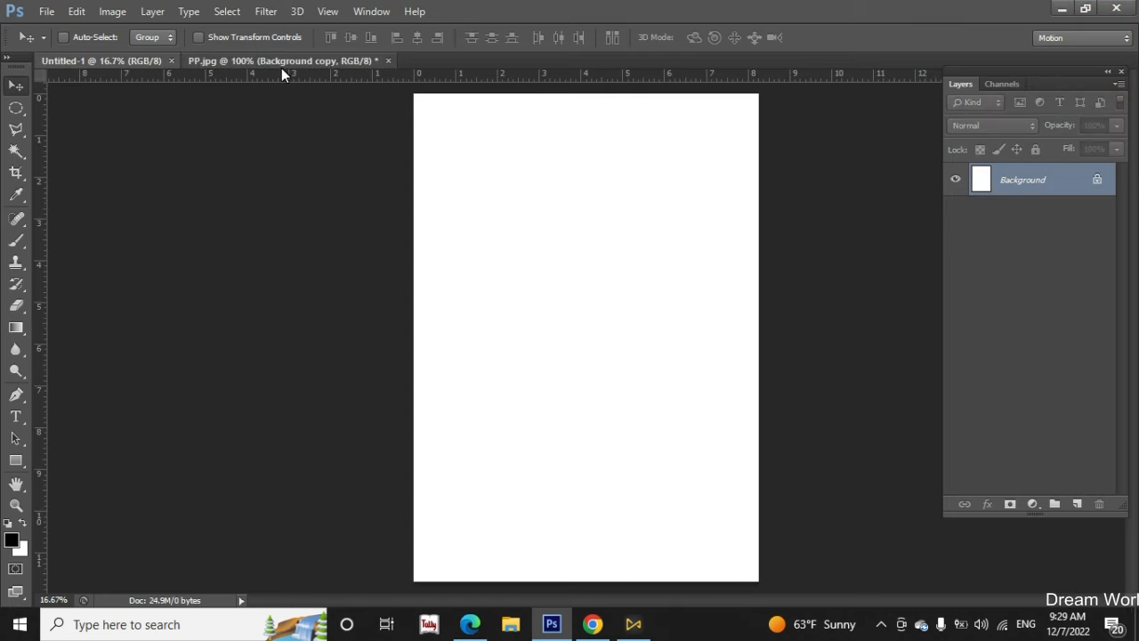
pyautogui.click(281, 64)
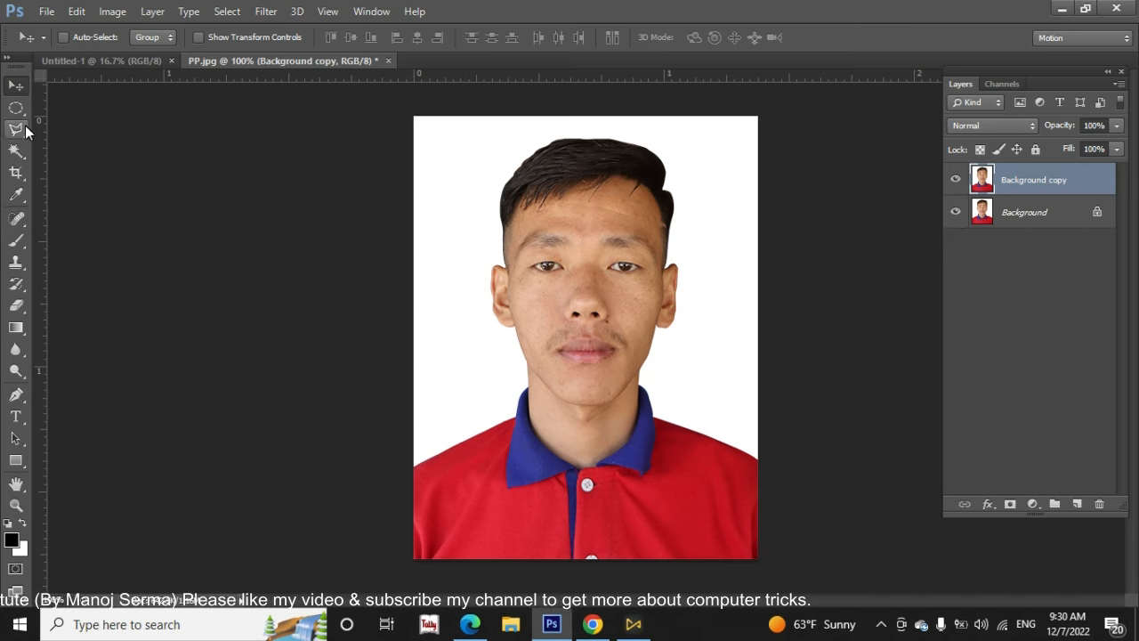
# Copy the Background copy layer from PP.jpg onto the upper part of the Untitled-1 page with the Move tool and leave it selected
pyautogui.press('m')
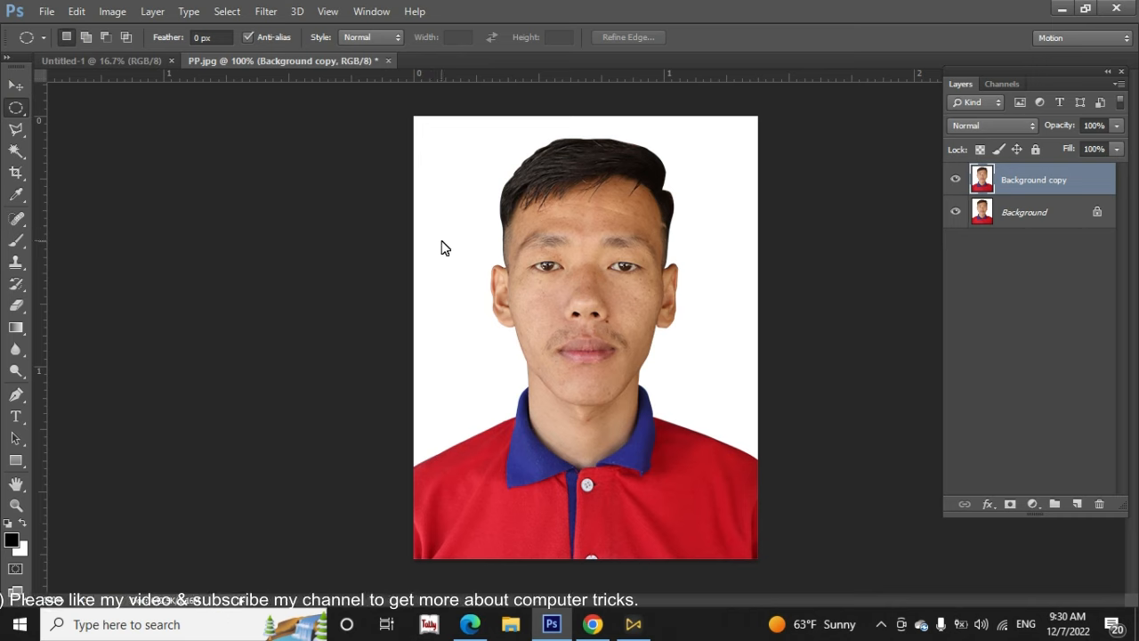
pyautogui.click(16, 88)
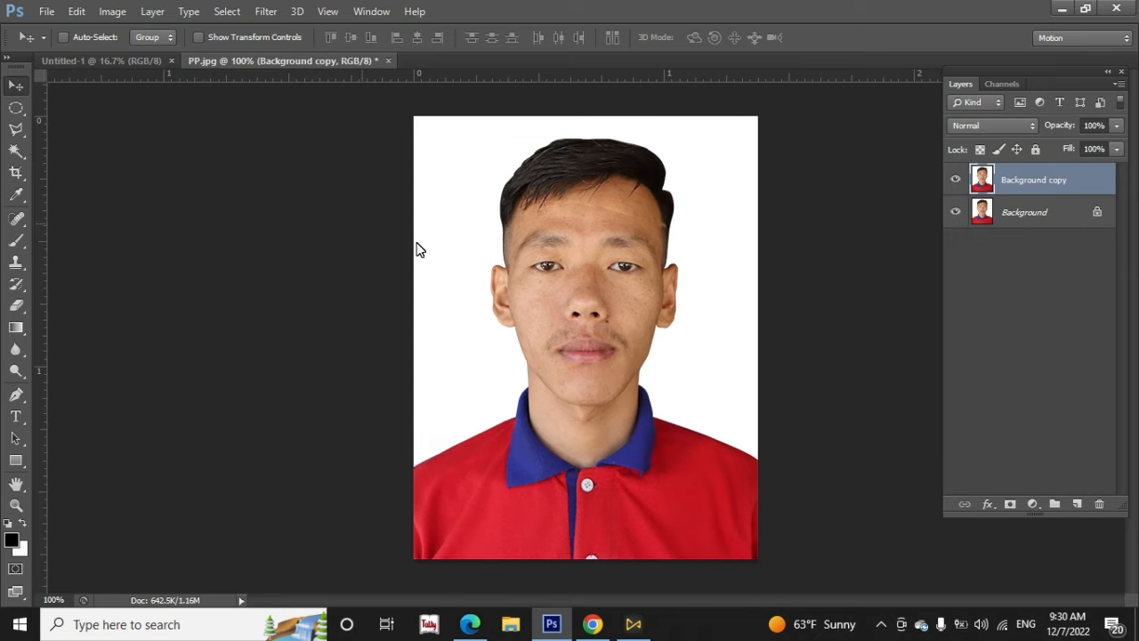
pyautogui.moveTo(441, 232); pyautogui.dragTo(112, 150)
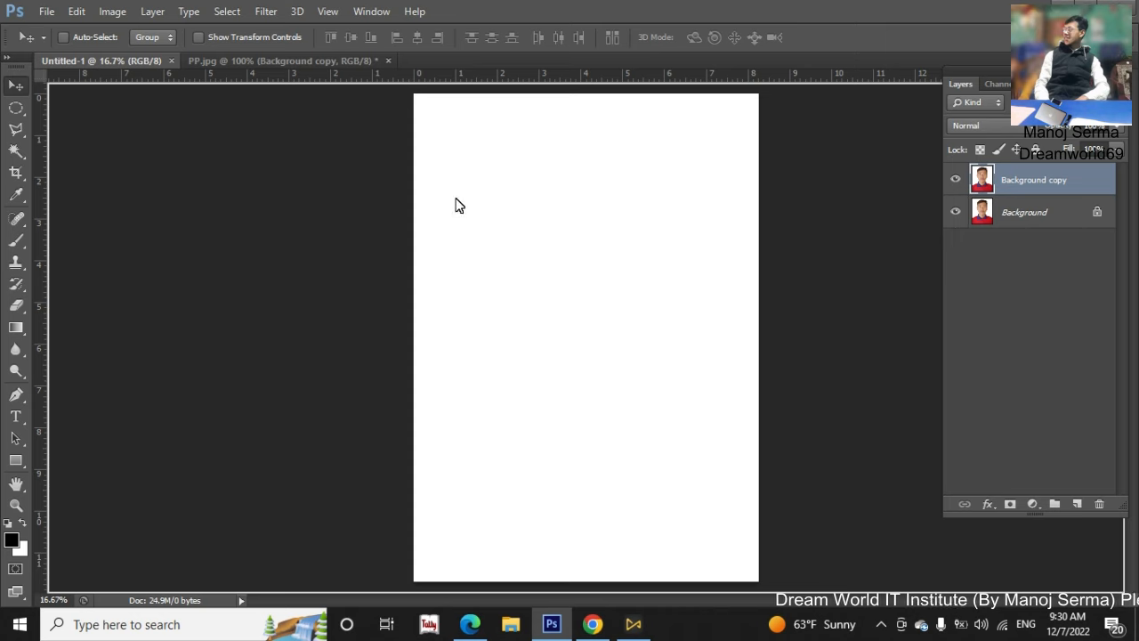
pyautogui.moveTo(473, 173); pyautogui.dragTo(526, 201)
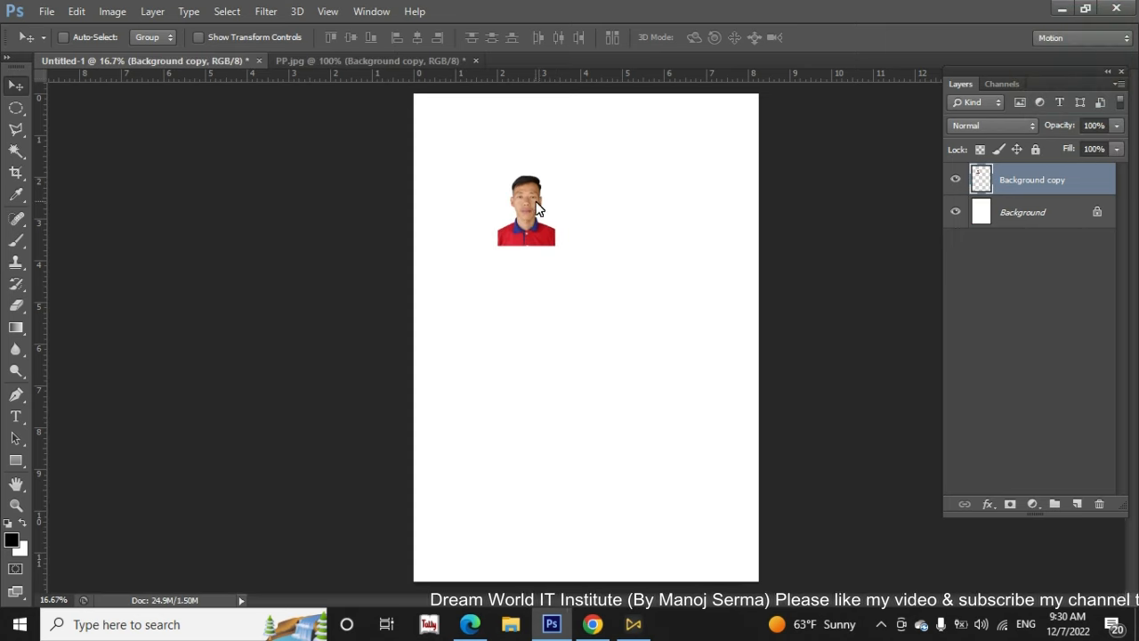
pyautogui.click(1038, 217)
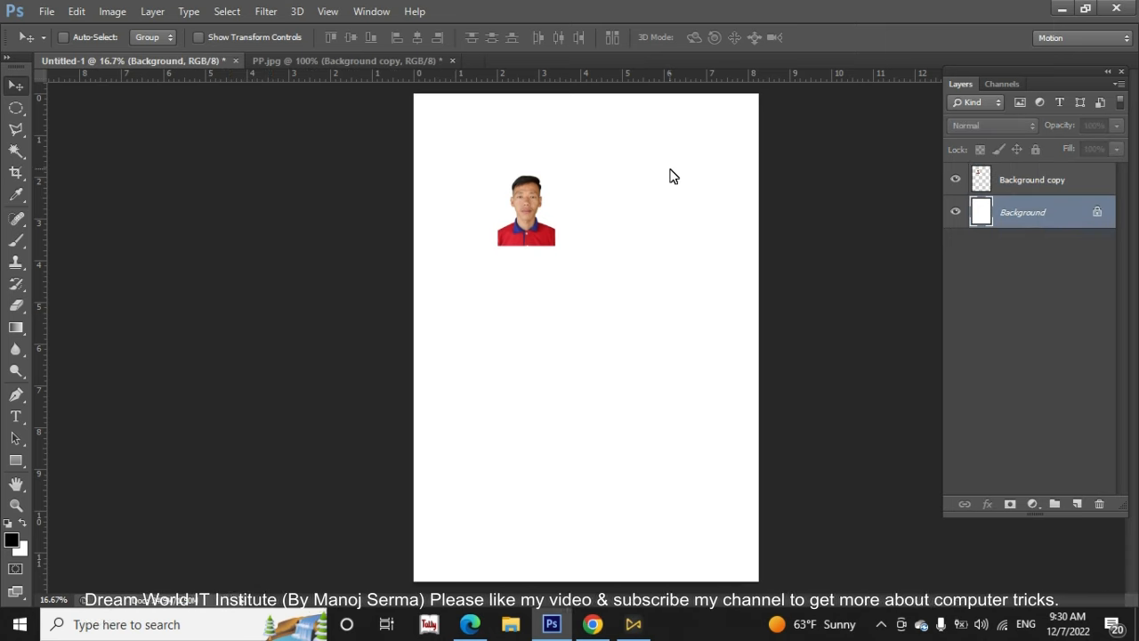
pyautogui.click(1042, 180)
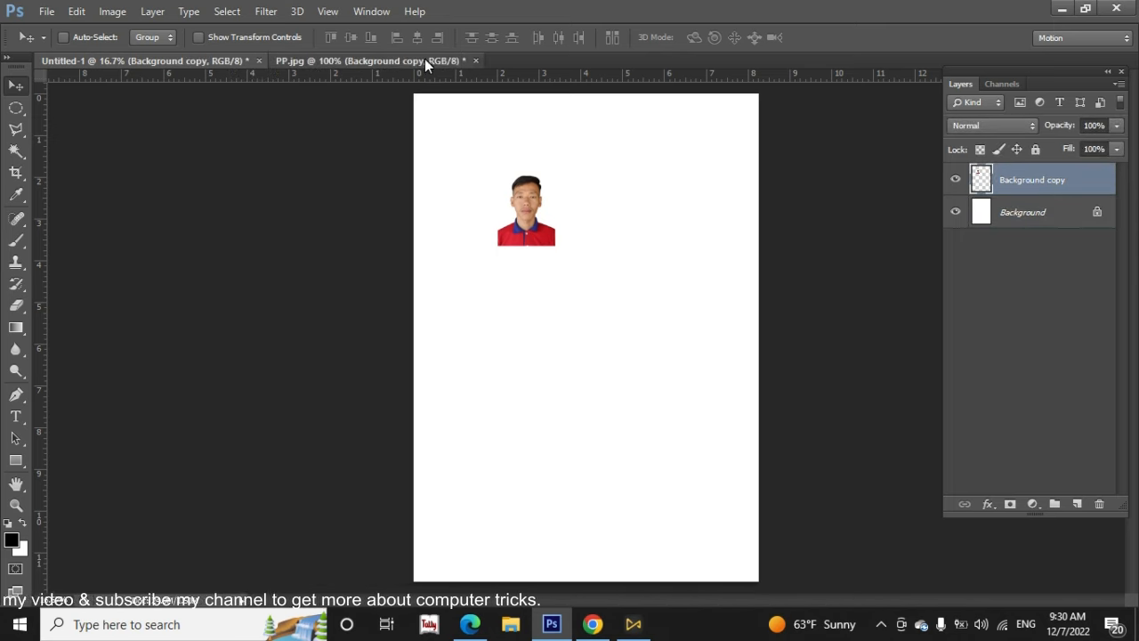
# Close PP.jpg without saving its changes and move the portrait toward the middle of the Untitled-1 page
pyautogui.click(449, 60)
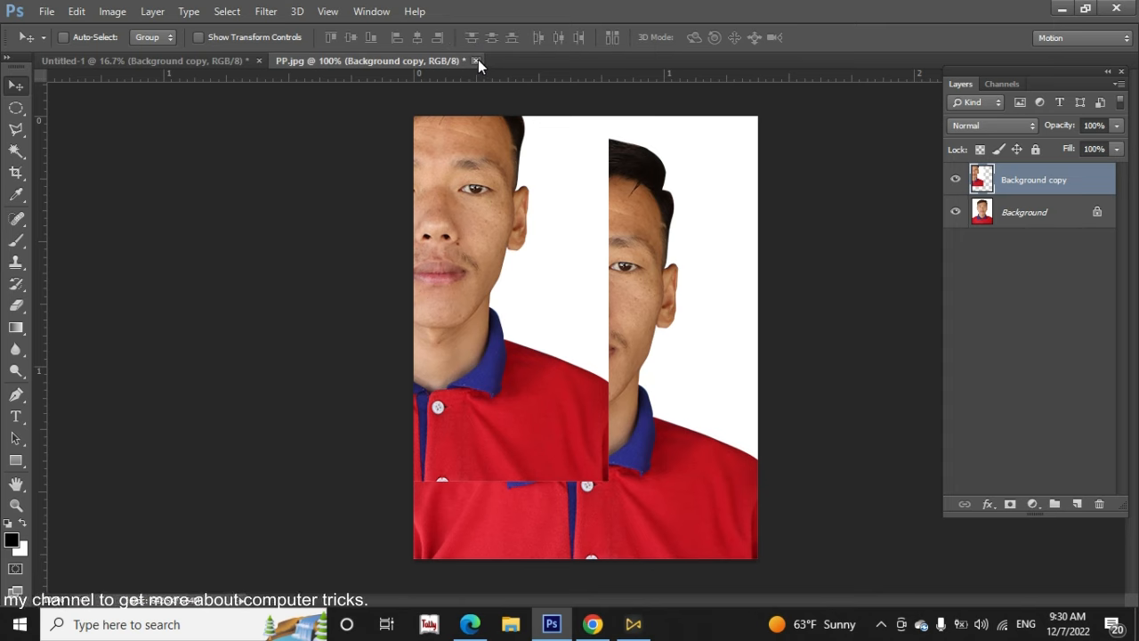
pyautogui.click(477, 61)
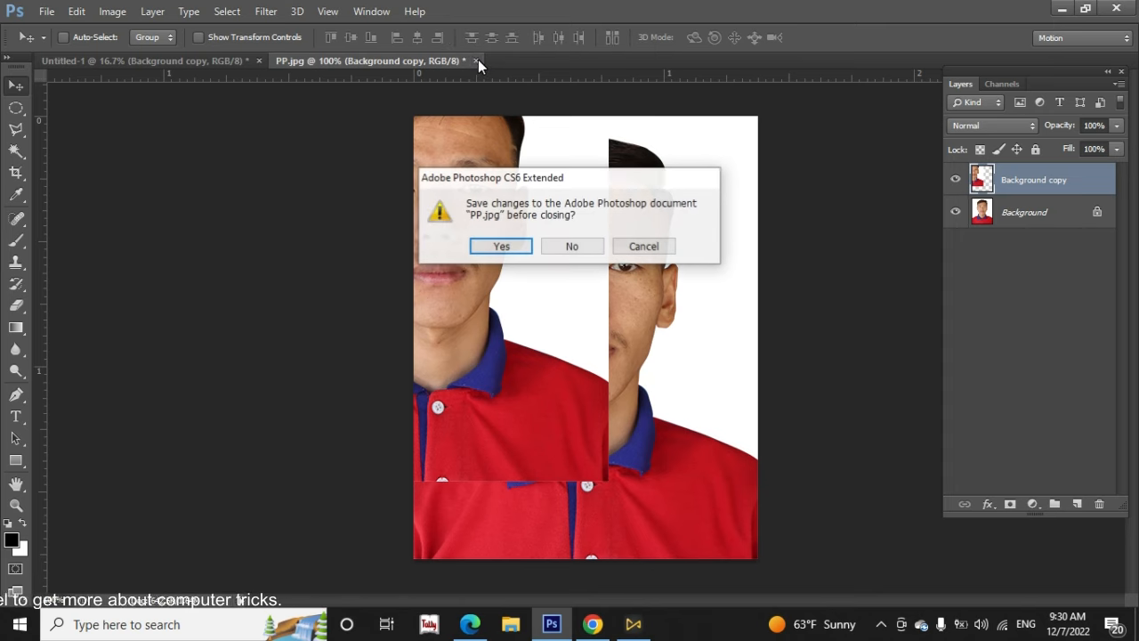
pyautogui.click(575, 249)
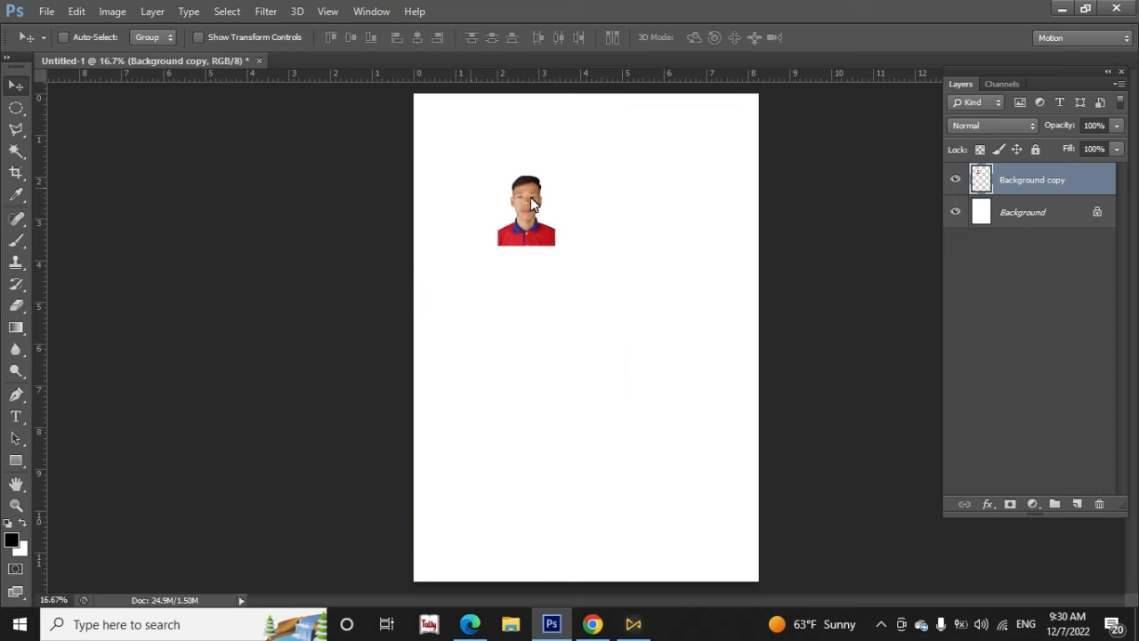
pyautogui.moveTo(527, 206); pyautogui.dragTo(566, 258)
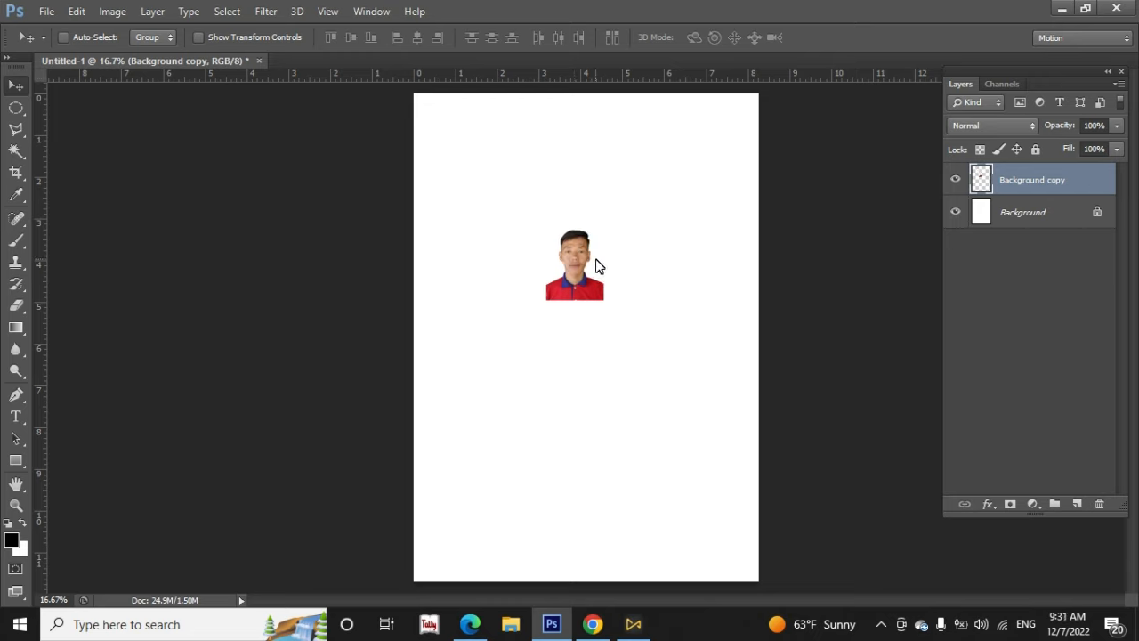
pyautogui.hotkey('ctrl', 't')
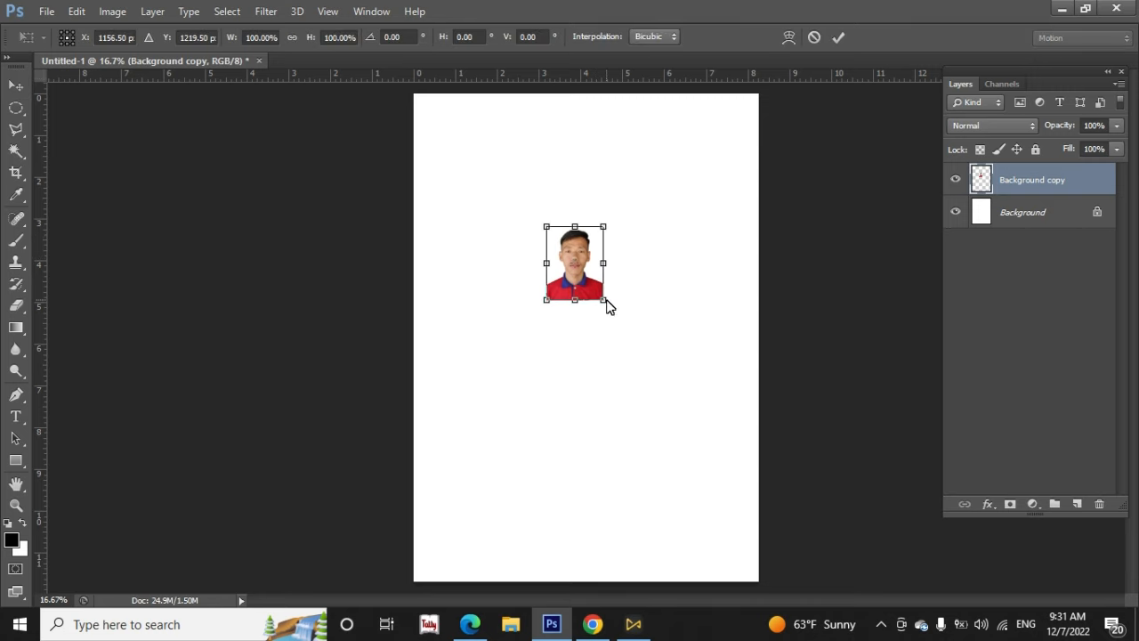
pyautogui.moveTo(605, 301); pyautogui.dragTo(585, 359)
pyautogui.press('Escape')
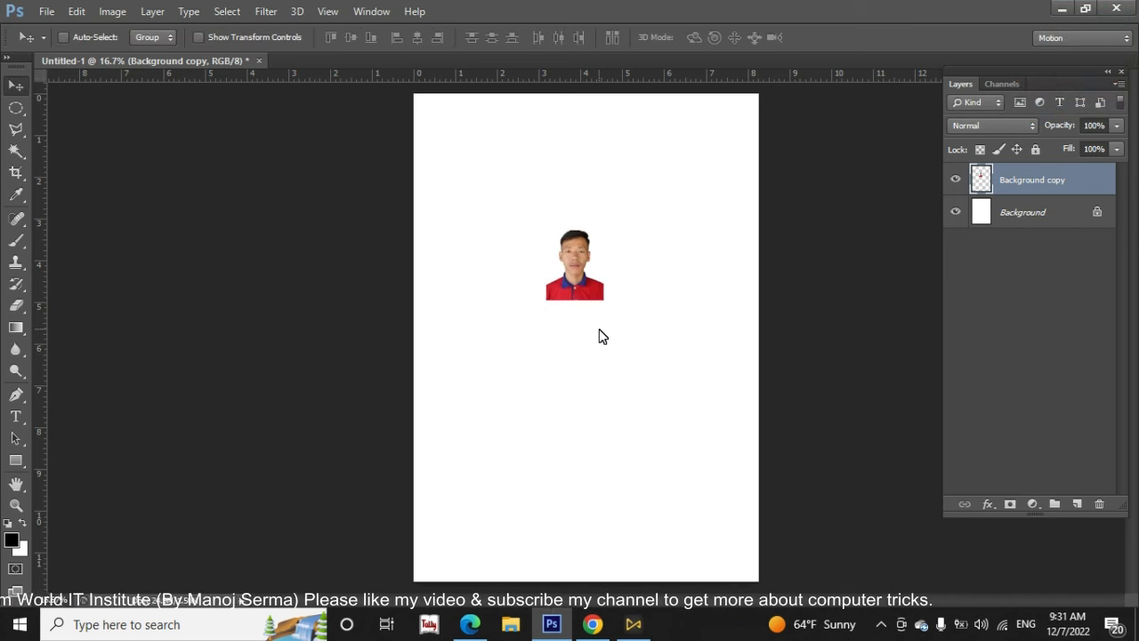
# Scale the portrait proportionally from its center to about 237% with Free Transform and apply the transformation
pyautogui.hotkey('ctrl', 't')
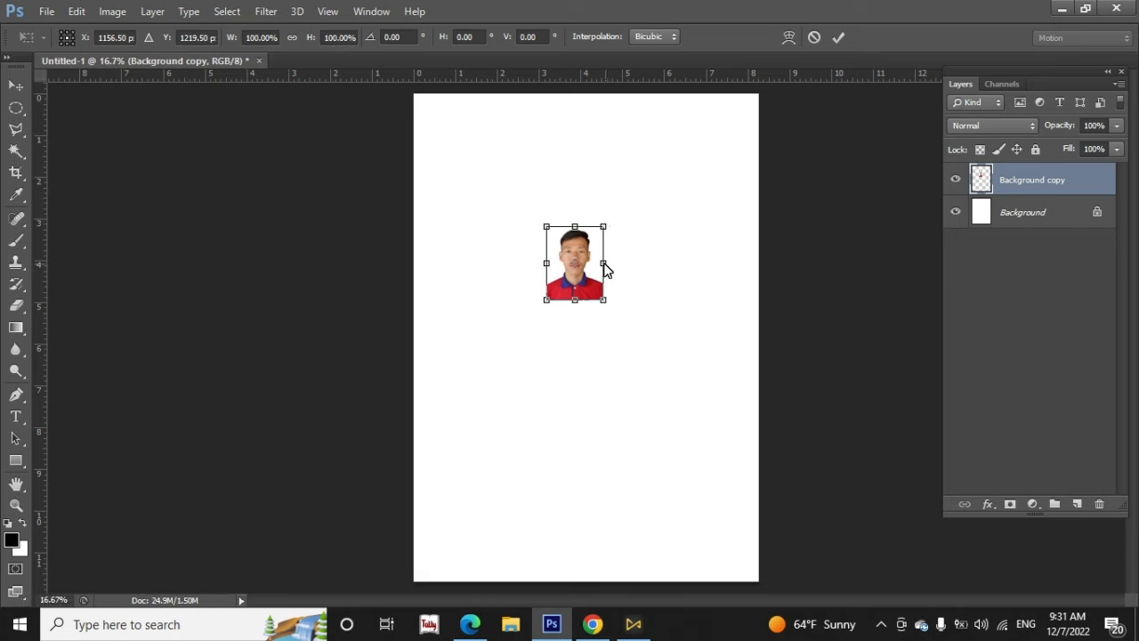
pyautogui.moveTo(604, 228); pyautogui.dragTo(653, 187)
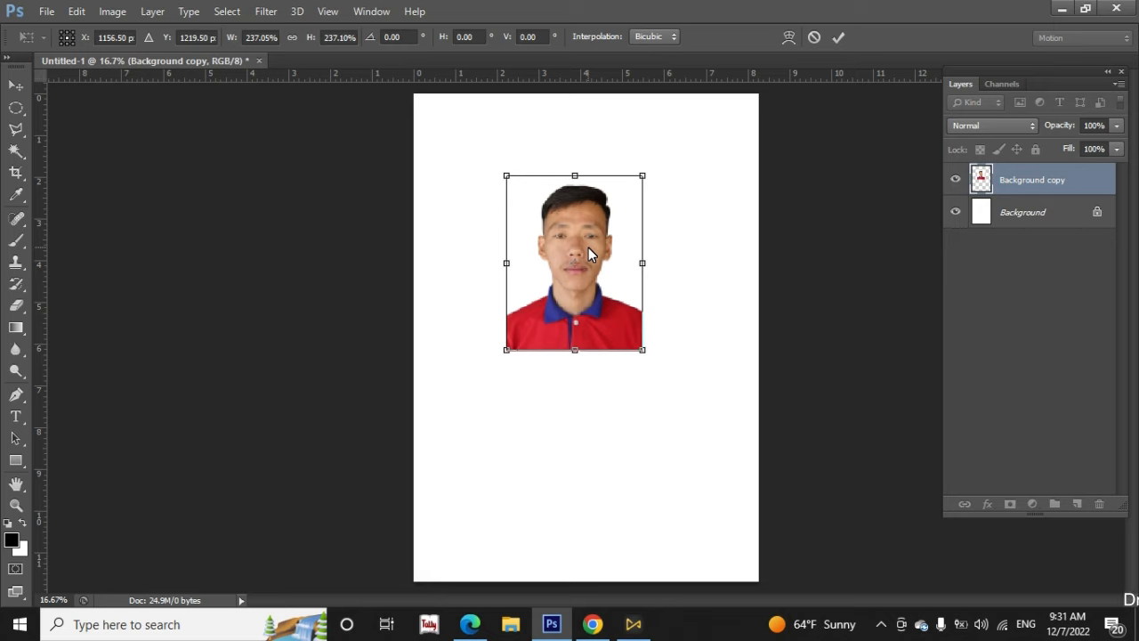
pyautogui.press('Return')
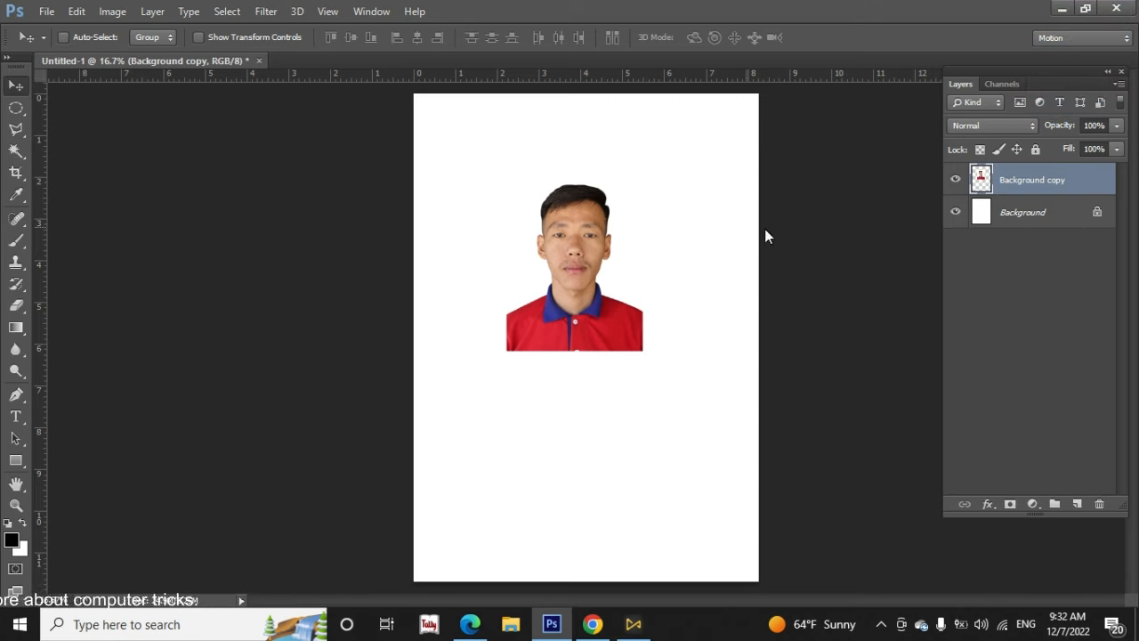
# Move the portrait to the upper-left area of the Untitled-1 page and open 3.jpg from the my photos folder on drive D
pyautogui.moveTo(573, 223); pyautogui.dragTo(522, 189)
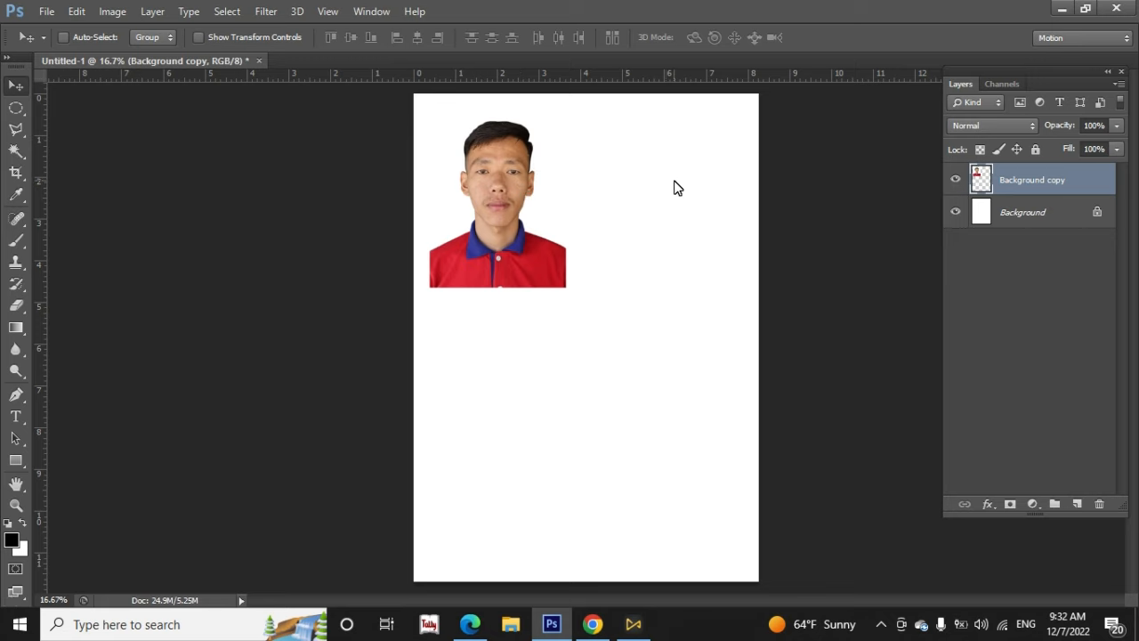
pyautogui.click(49, 11)
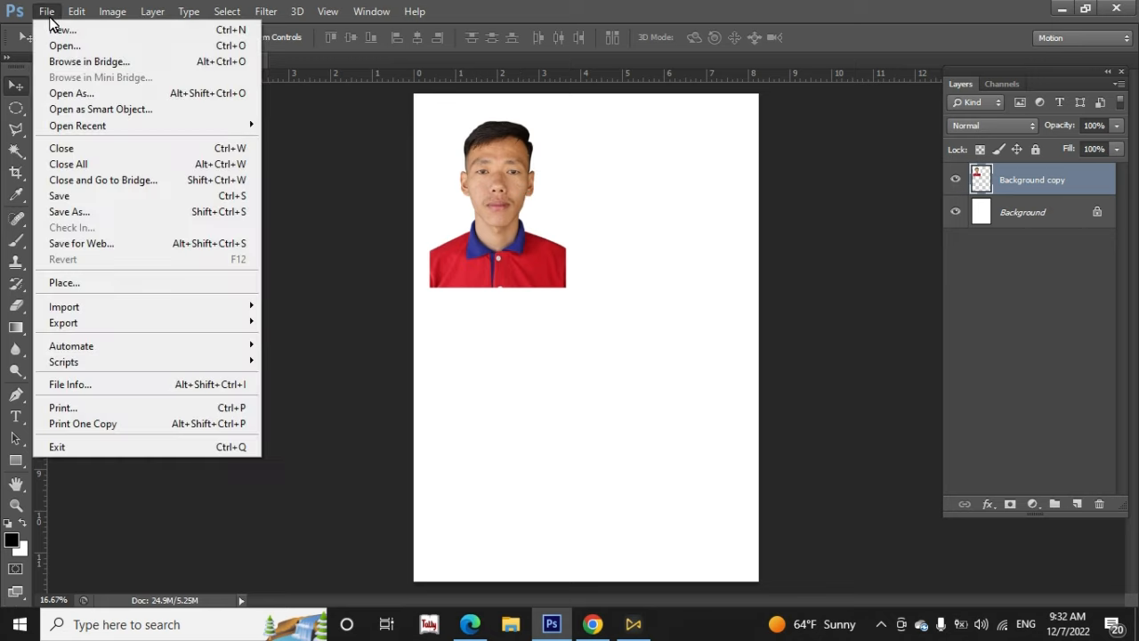
pyautogui.click(64, 49)
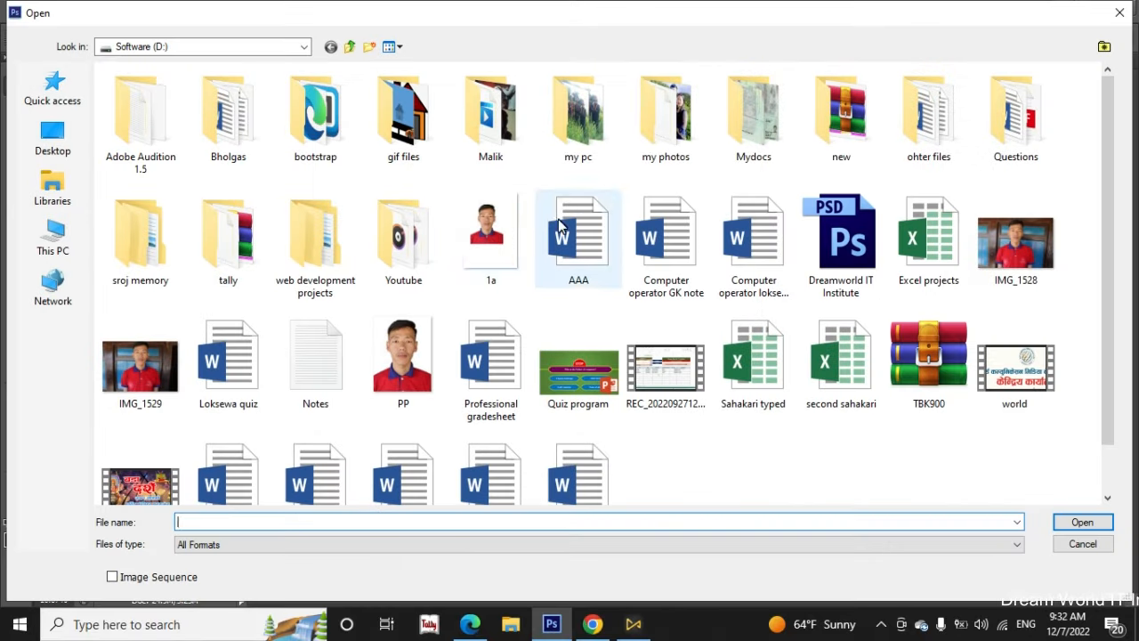
pyautogui.doubleClick(667, 98)
pyautogui.doubleClick(472, 148)
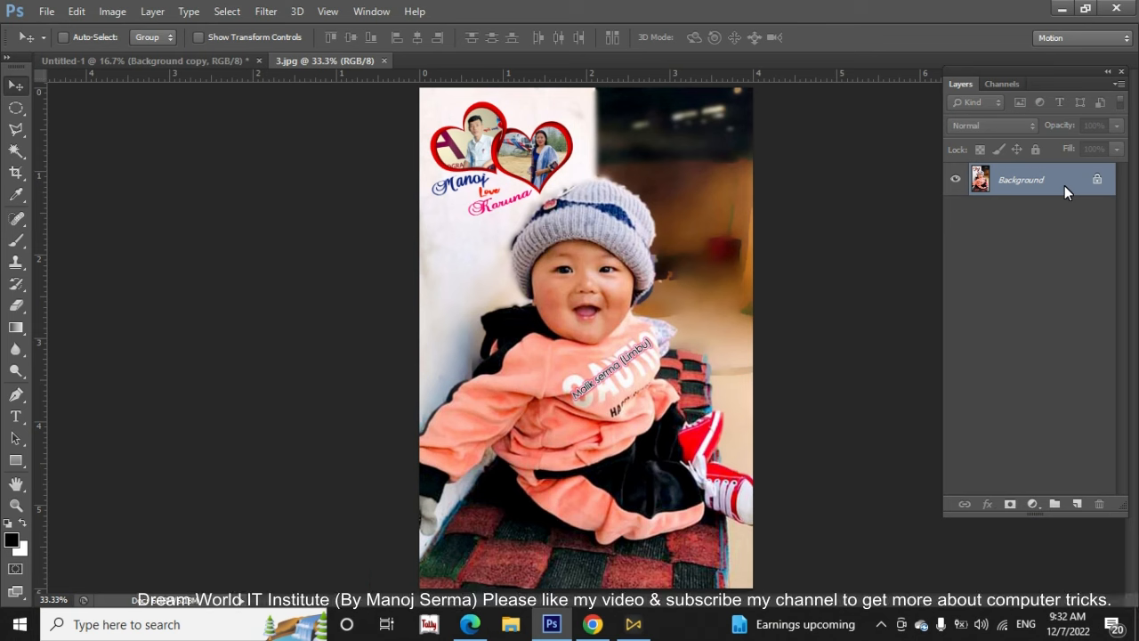
# Duplicate the Background layer of 3.jpg and copy the duplicate onto the lower-left part of the Untitled-1 page with the Move tool
pyautogui.hotkey('ctrl', 'j')
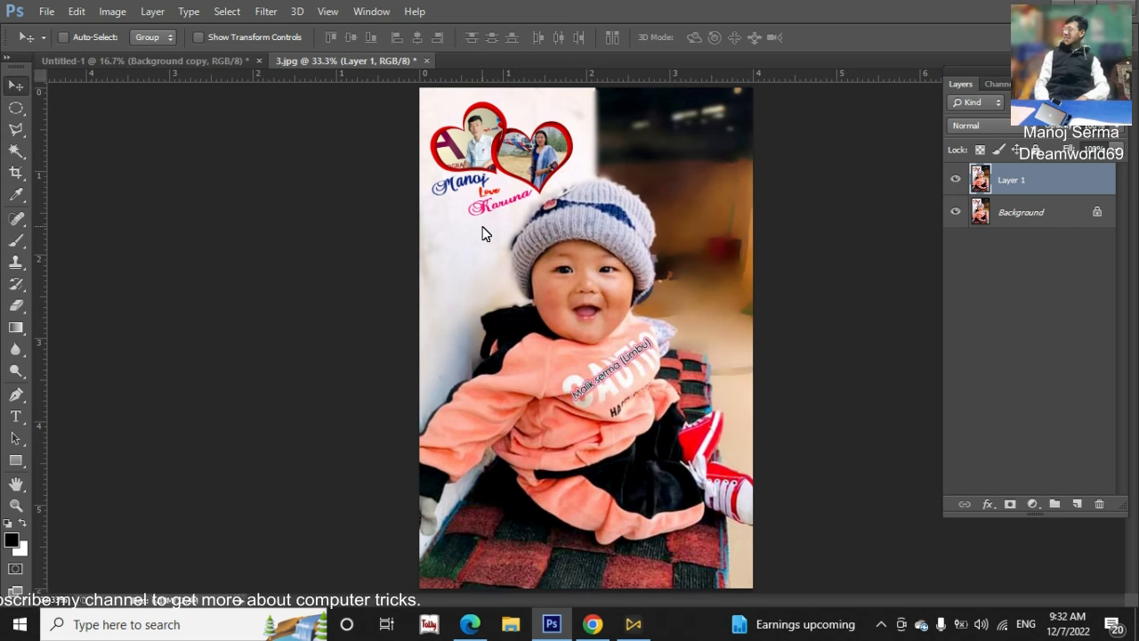
pyautogui.moveTo(481, 233); pyautogui.dragTo(138, 63)
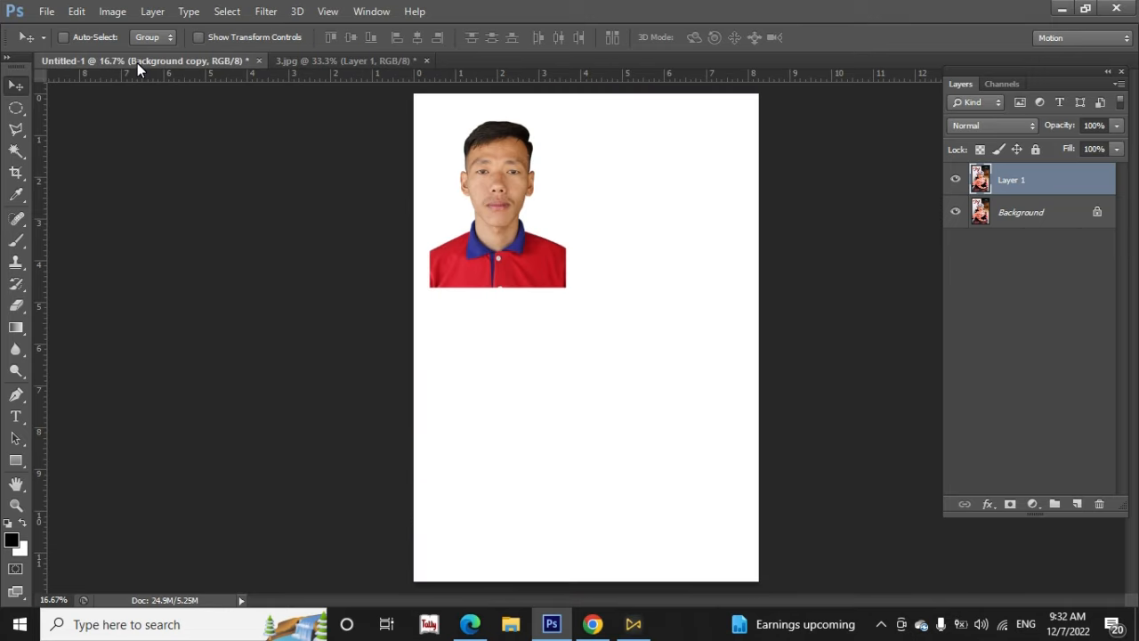
pyautogui.moveTo(137, 62); pyautogui.dragTo(139, 82)
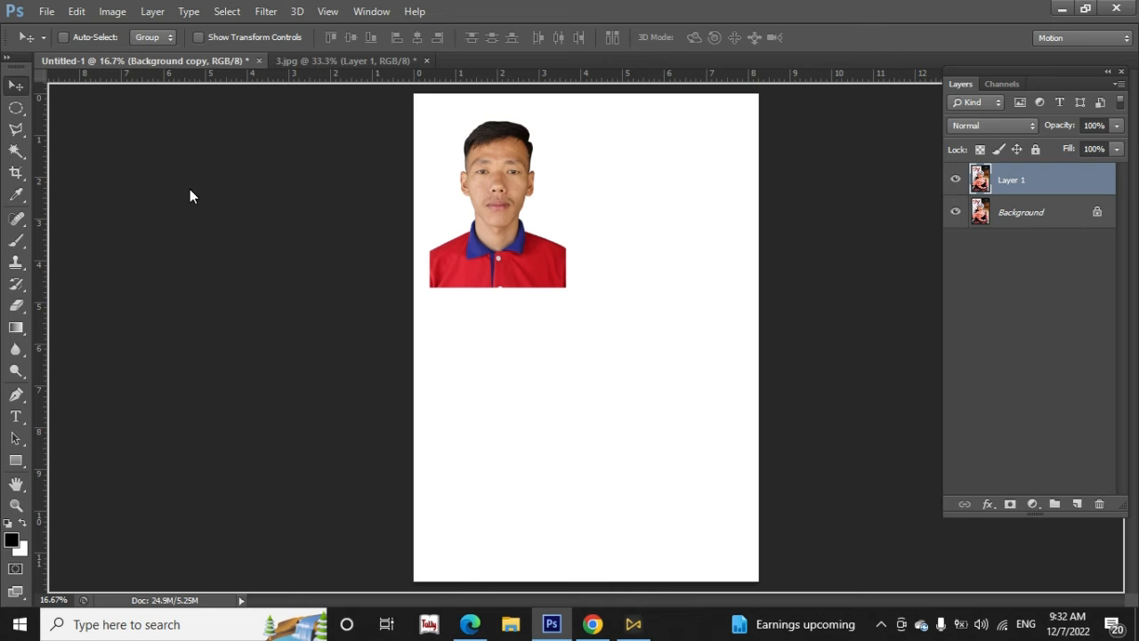
pyautogui.moveTo(654, 233); pyautogui.dragTo(486, 389)
# Select the Background copy layer and move the portrait to the upper-right area of the page
pyautogui.click(1035, 214)
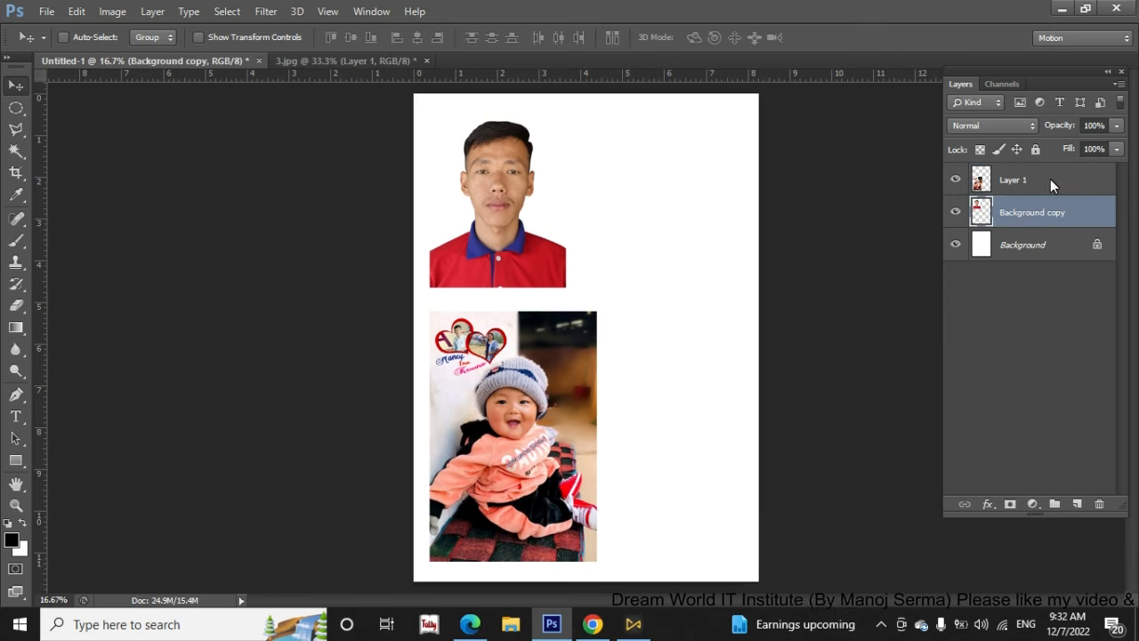
pyautogui.click(1051, 180)
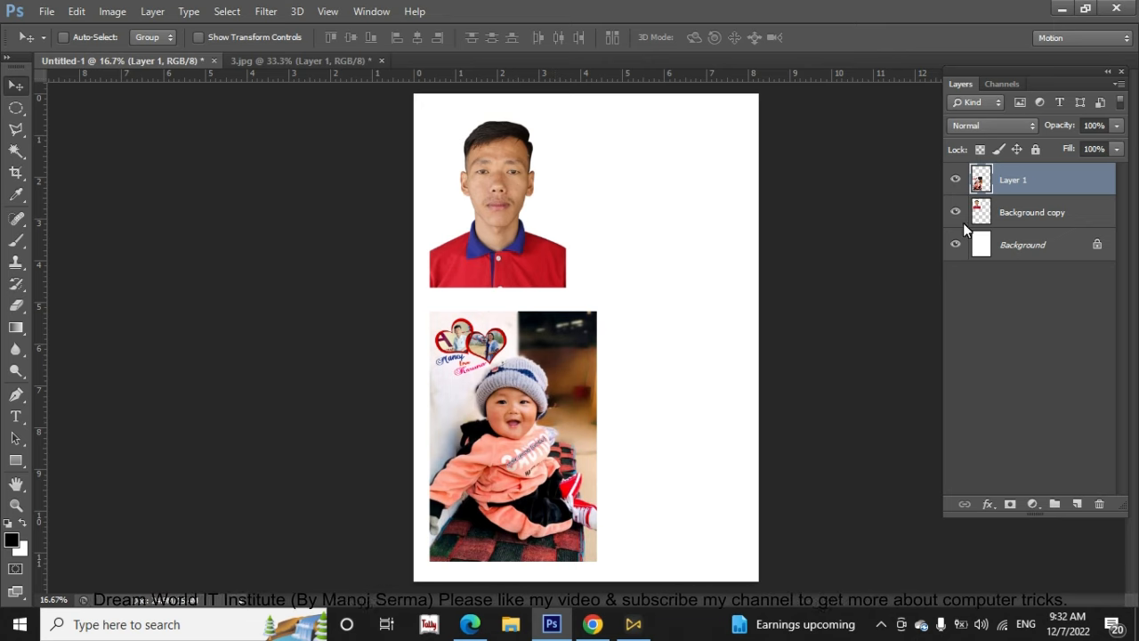
pyautogui.click(1020, 219)
pyautogui.moveTo(534, 187); pyautogui.dragTo(697, 198)
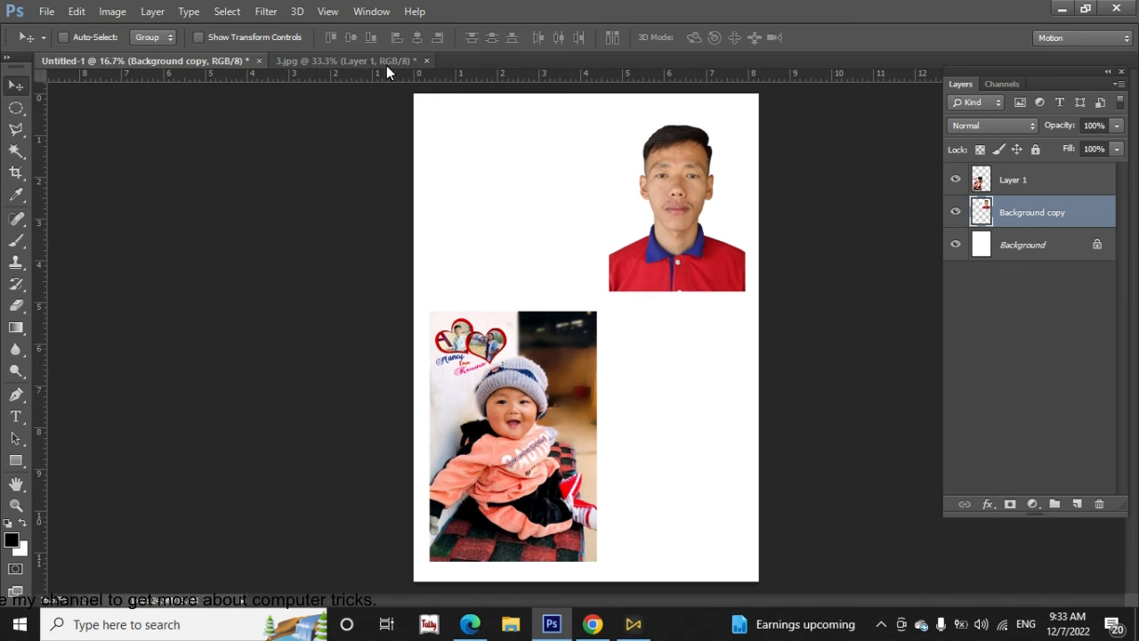
# Close 3.jpg without saving its changes
pyautogui.click(361, 62)
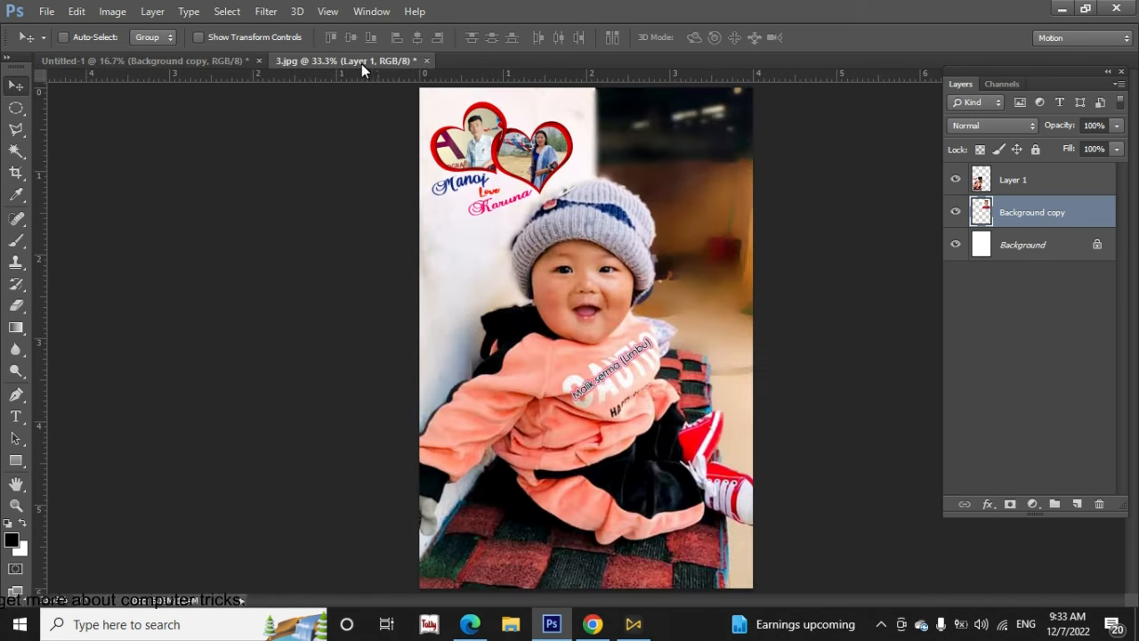
pyautogui.click(426, 61)
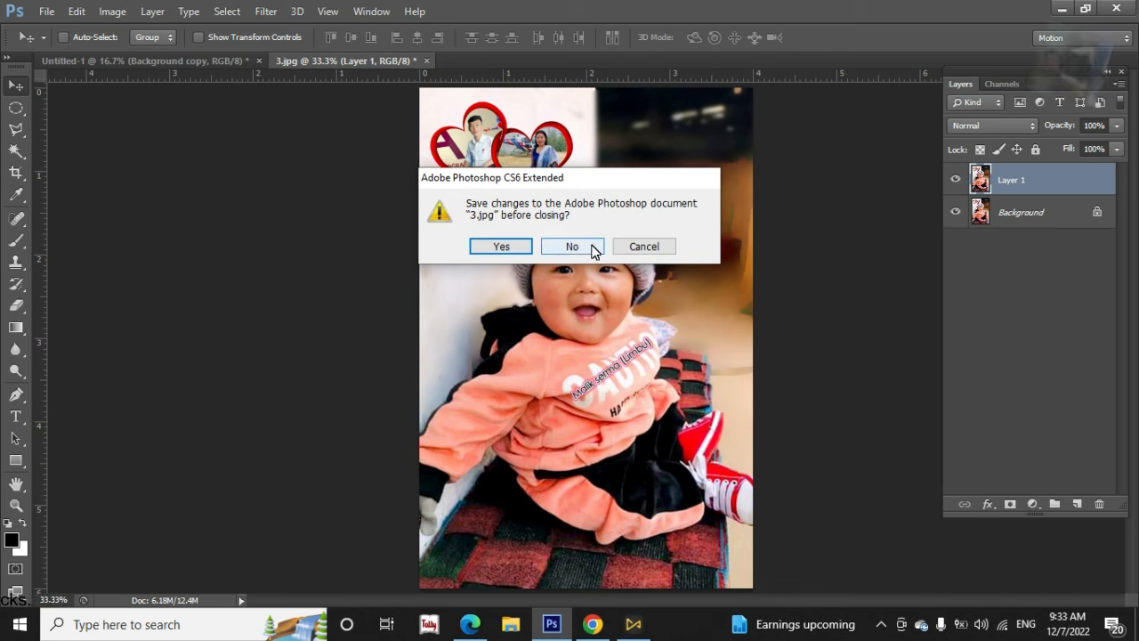
pyautogui.click(576, 248)
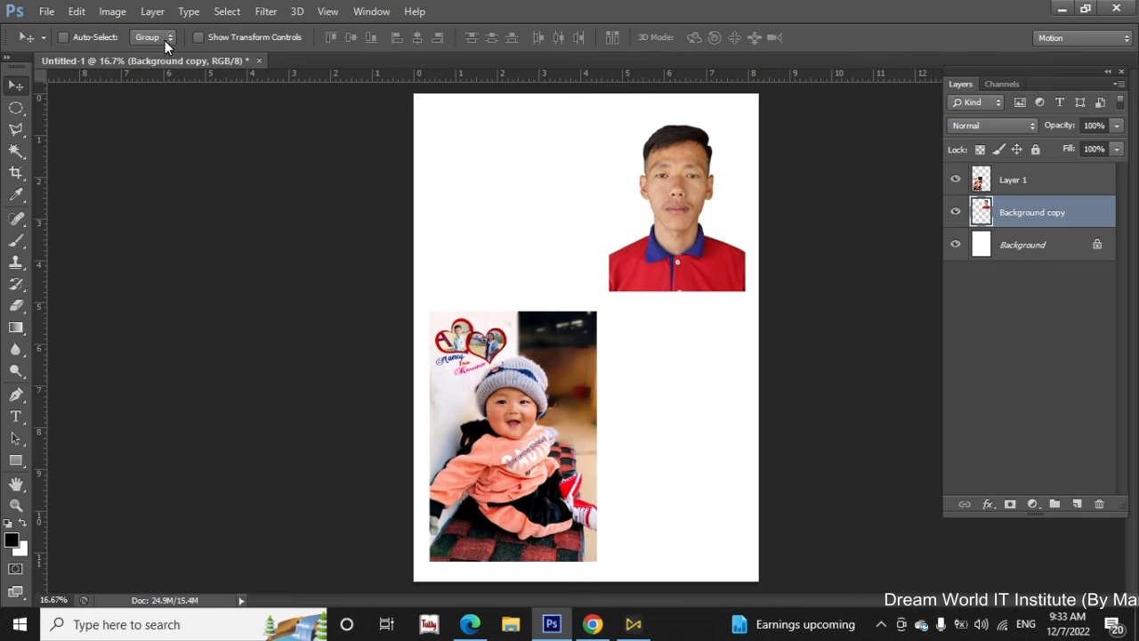
# Save the page to the Desktop as a JPEG named My first design with Maximum quality 12
pyautogui.click(46, 11)
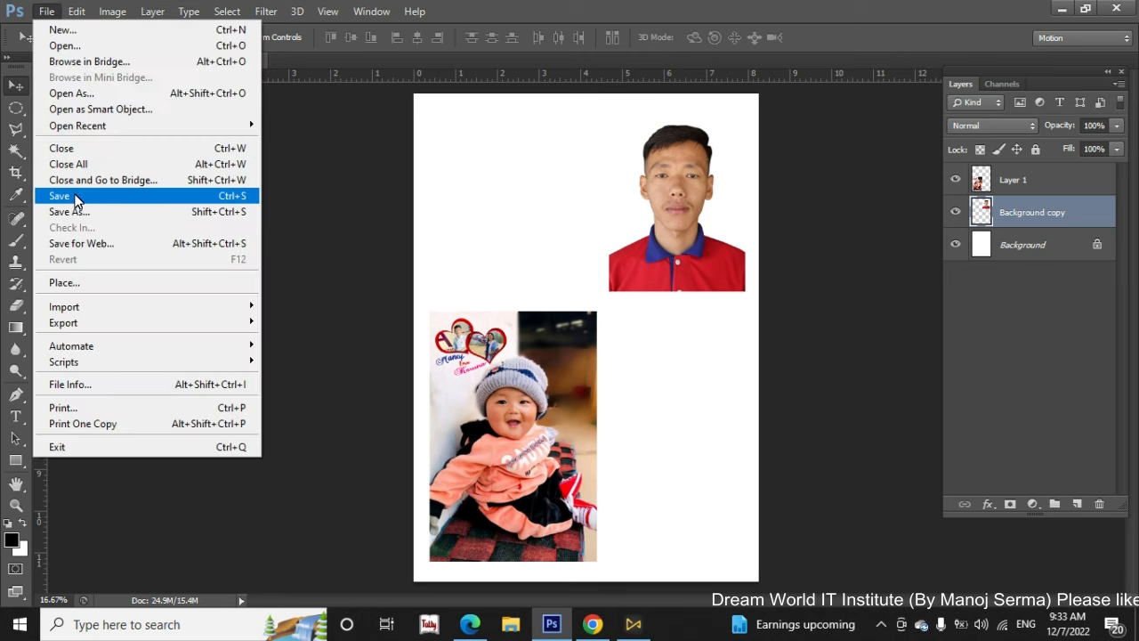
pyautogui.click(178, 196)
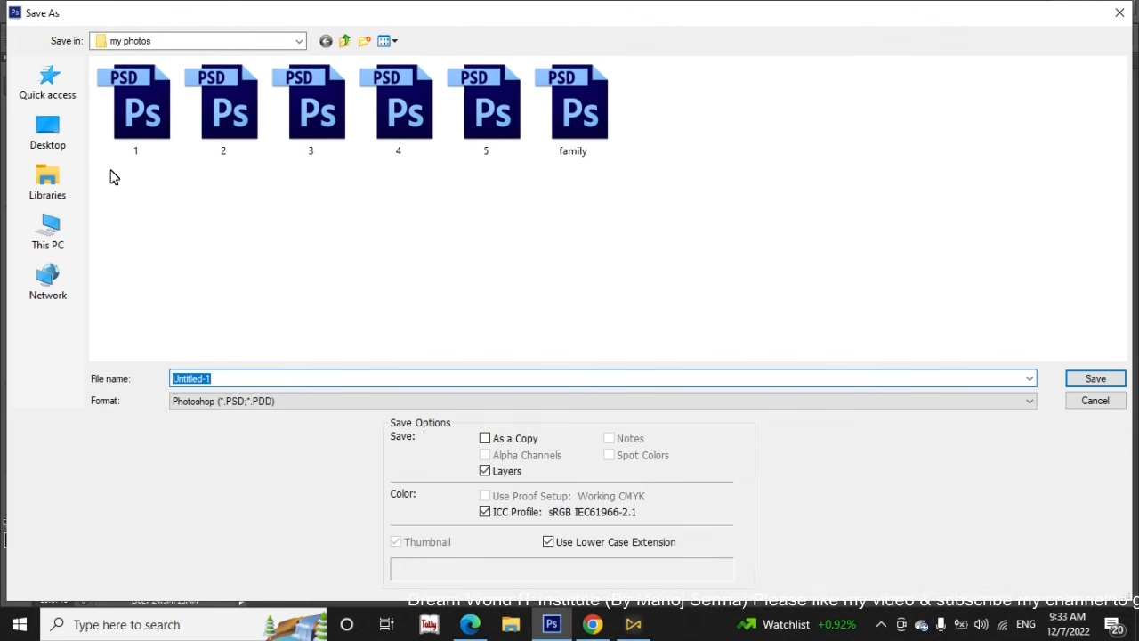
pyautogui.click(49, 135)
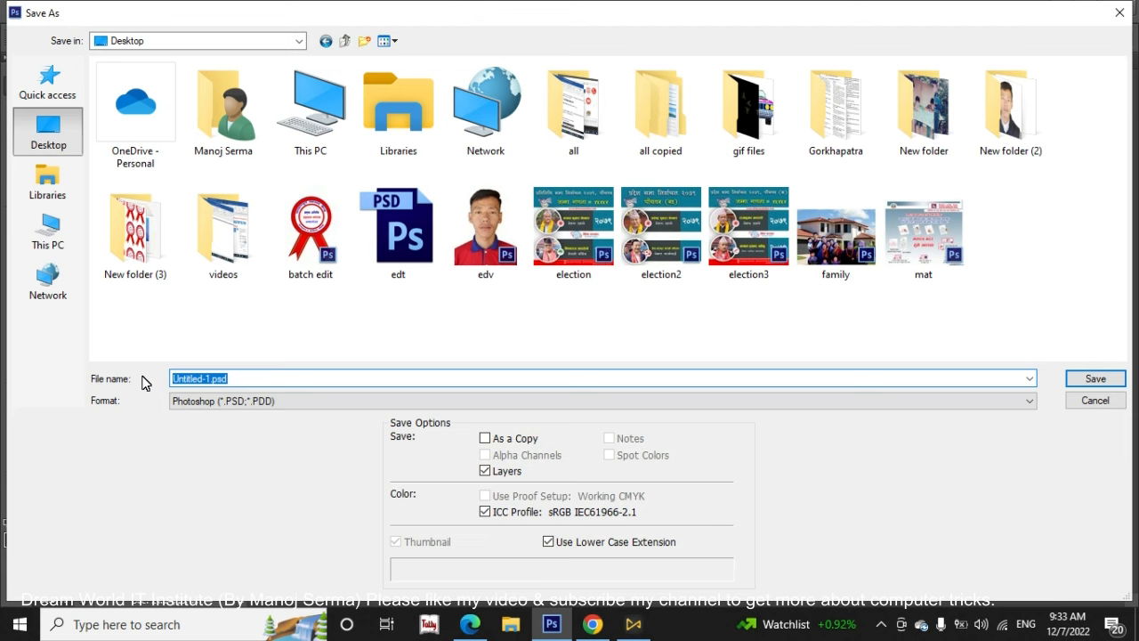
pyautogui.press('BackSpace')
pyautogui.write('My')
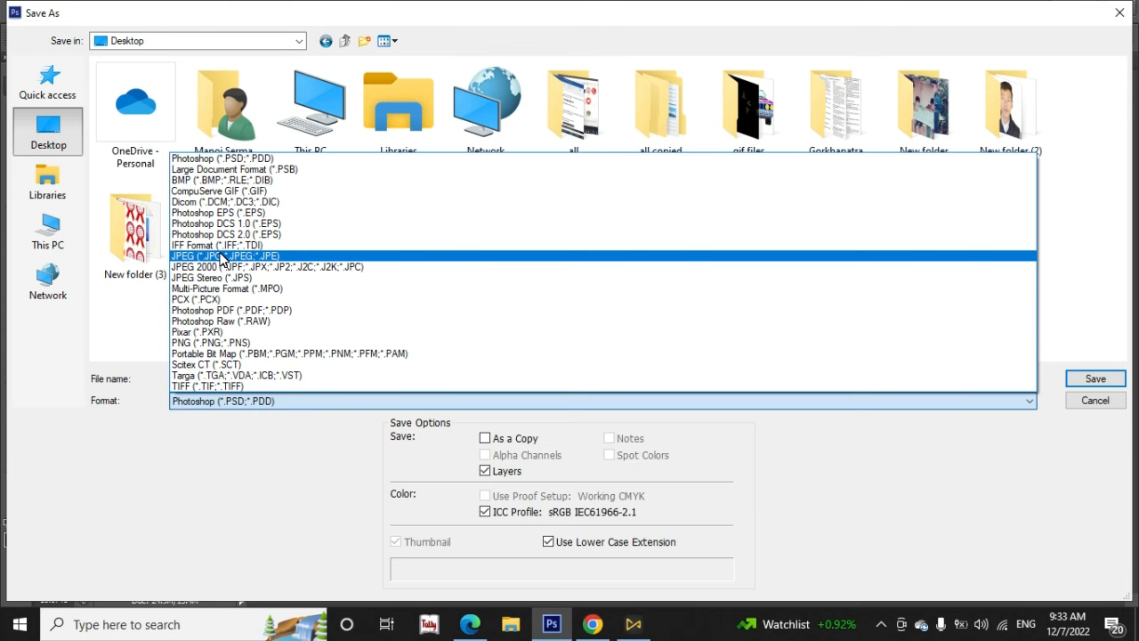
pyautogui.click(221, 256)
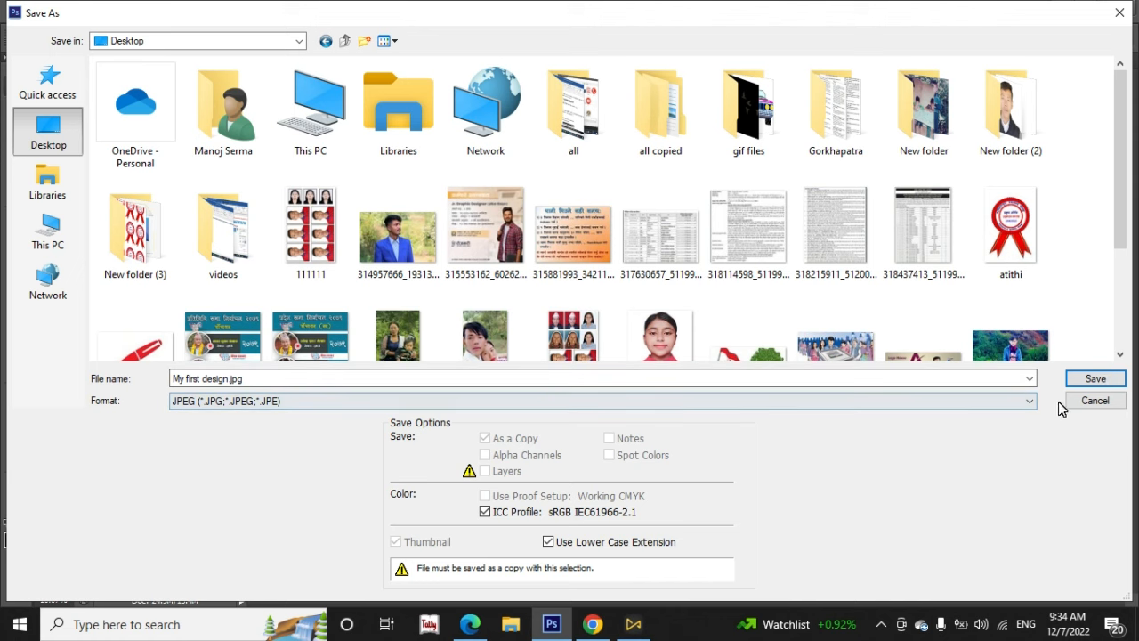
pyautogui.click(1093, 381)
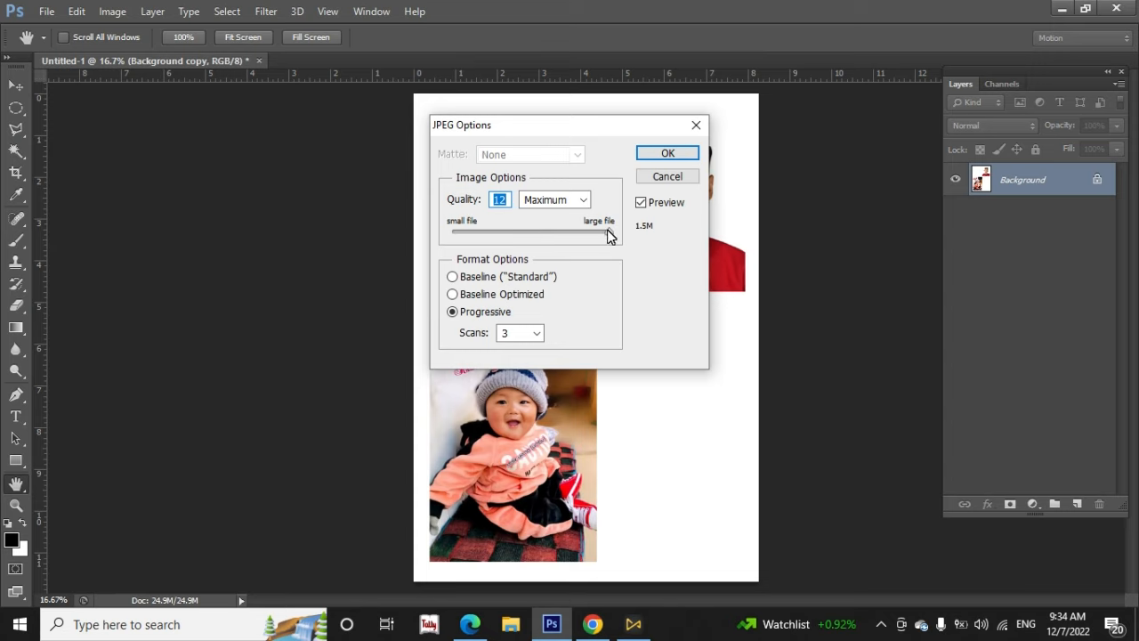
pyautogui.moveTo(610, 233)
pyautogui.mouseDown()
pyautogui.moveTo(495, 233)
pyautogui.moveTo(622, 237)
pyautogui.mouseUp()
pyautogui.click(668, 154)
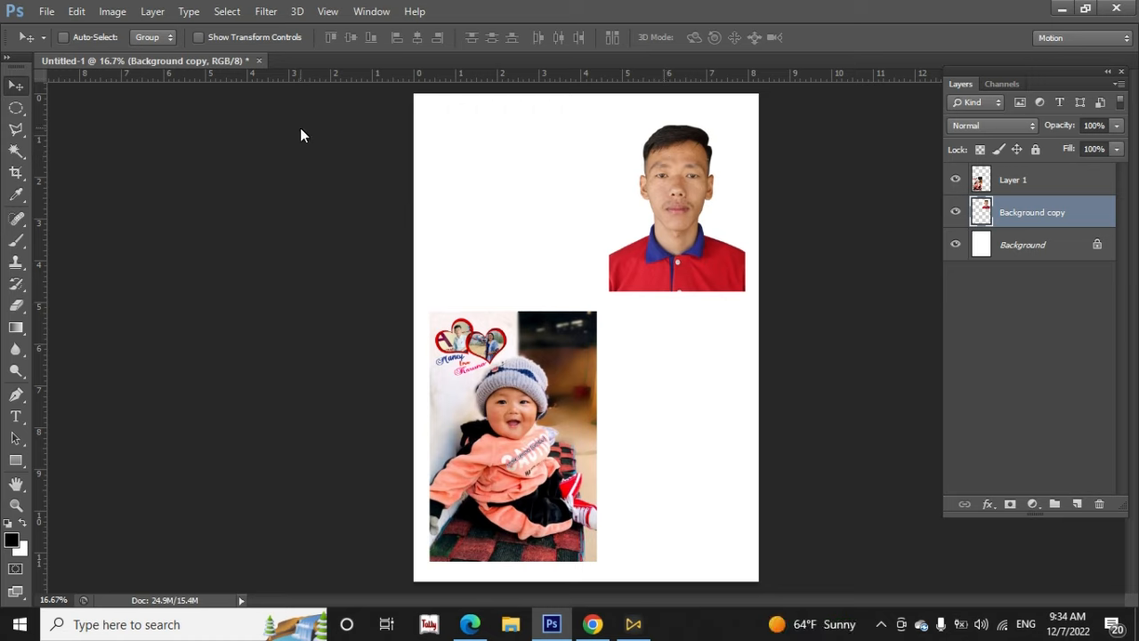
# Close Untitled-1 without saving its changes and open My first design.jpg from the desktop in the image viewer
pyautogui.click(259, 61)
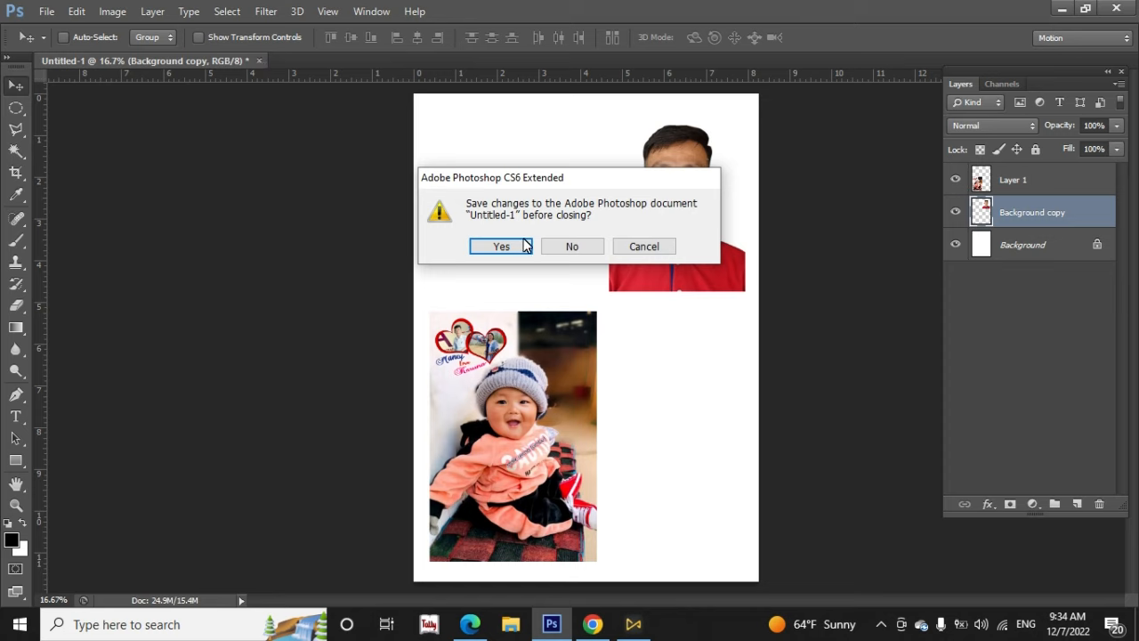
pyautogui.click(574, 248)
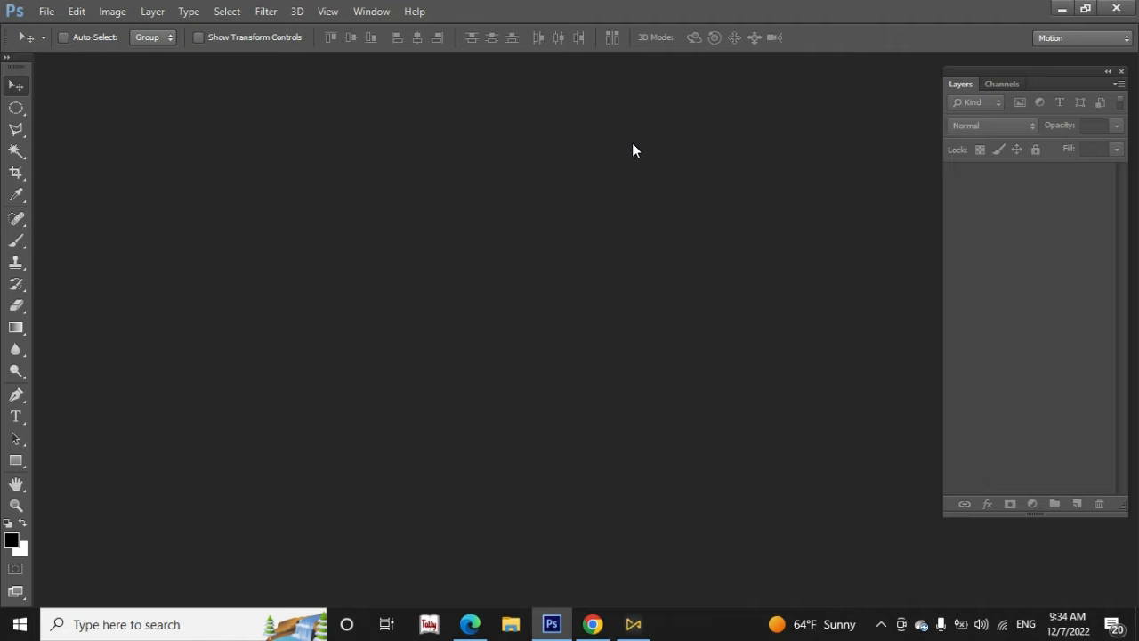
pyautogui.click(1059, 9)
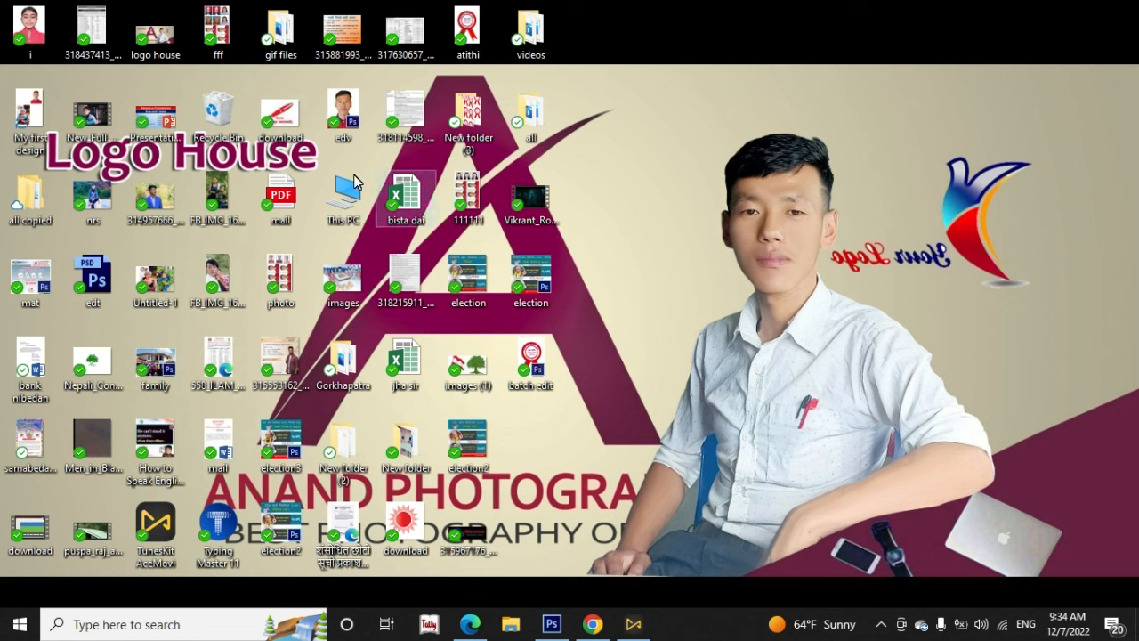
pyautogui.doubleClick(26, 116)
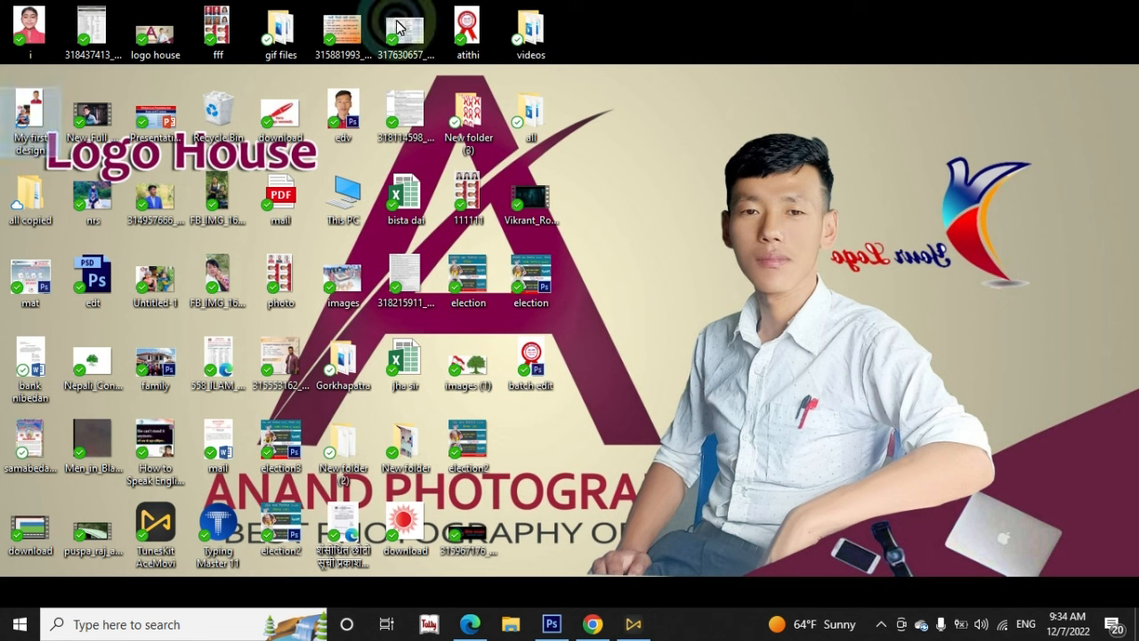
pyautogui.doubleClick(37, 114)
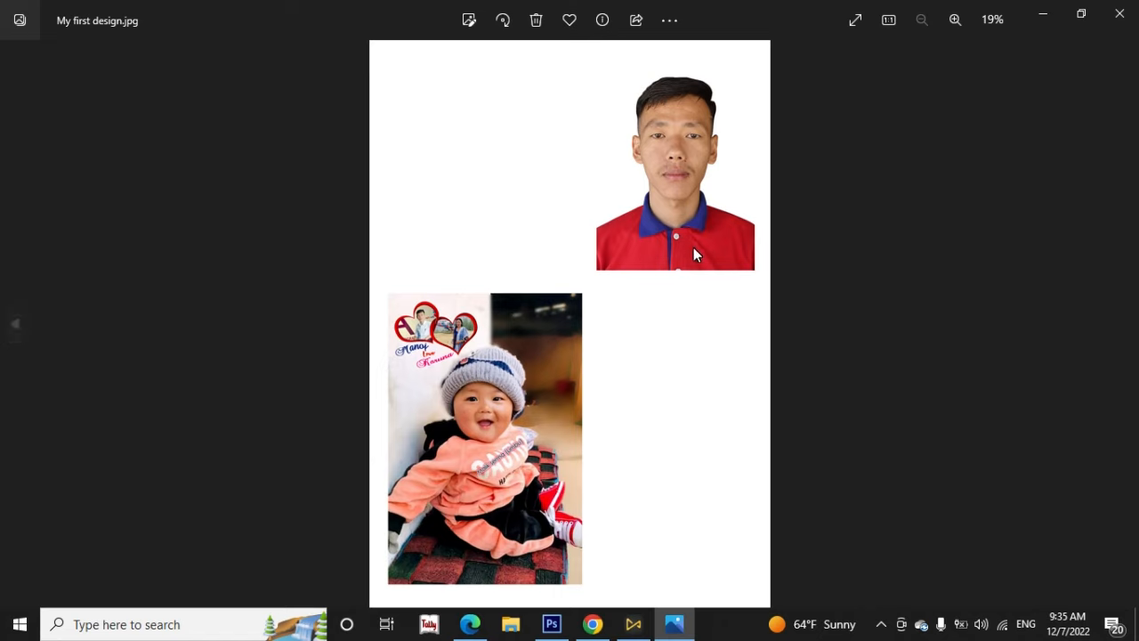
# View the Set as options for My first design.jpg without applying one, close the image, and return to Photoshop
pyautogui.rightClick(590, 182)
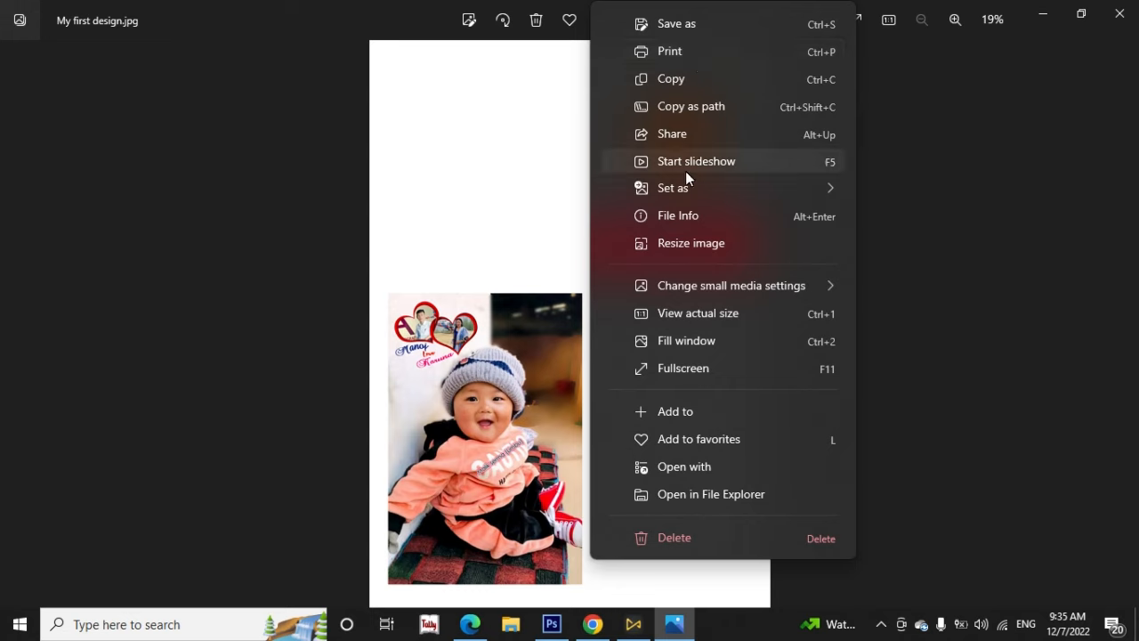
pyautogui.moveTo(753, 188)
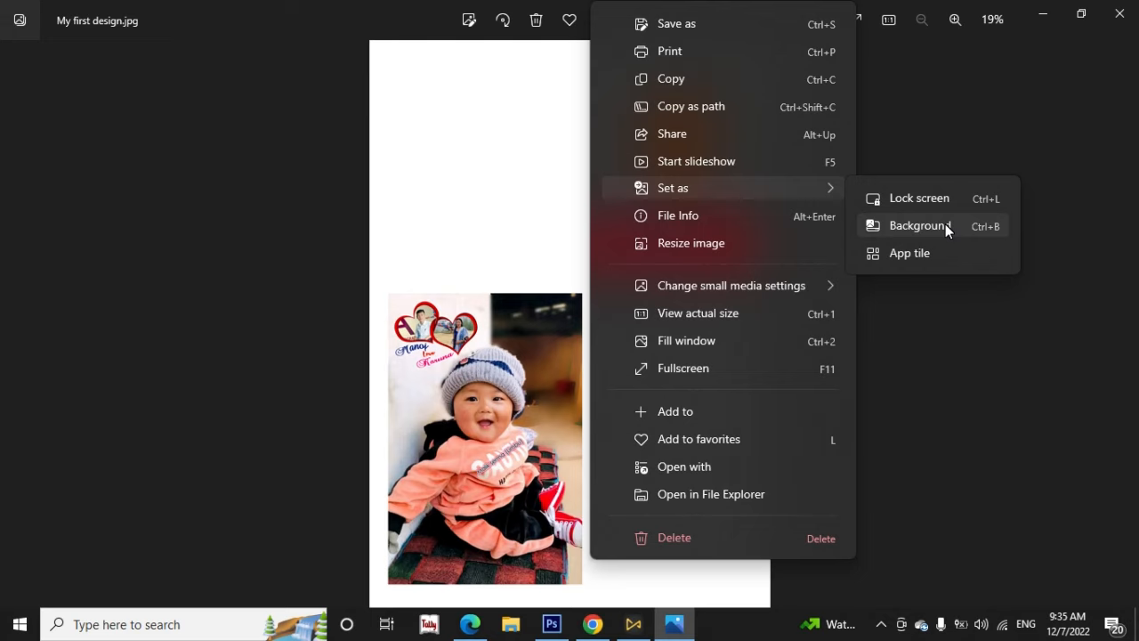
pyautogui.click(436, 218)
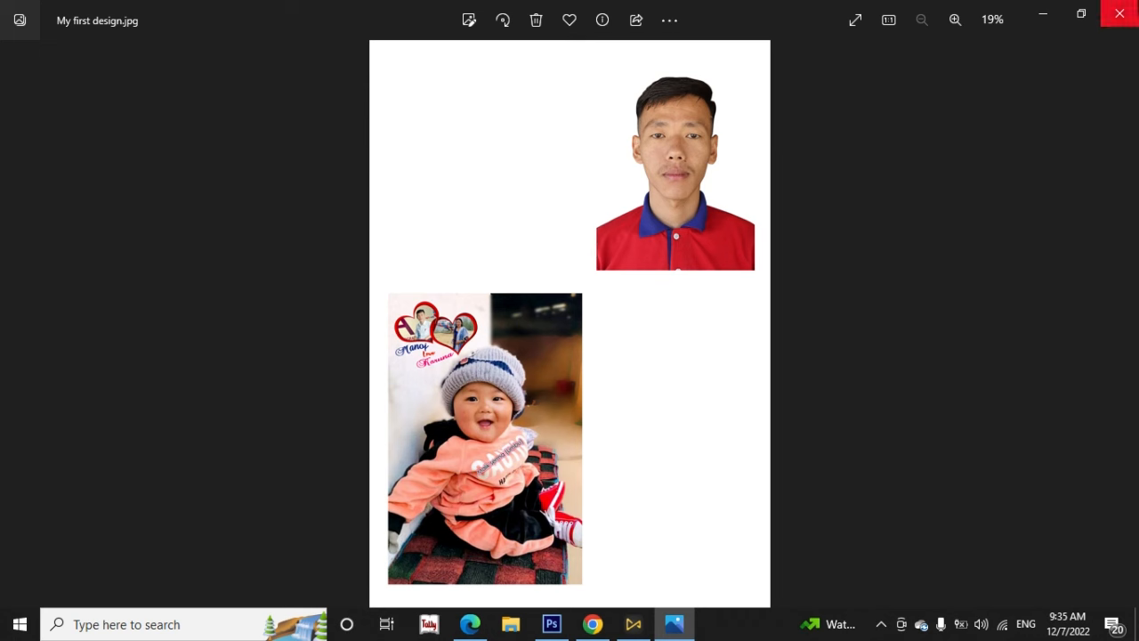
pyautogui.click(672, 438)
pyautogui.click(553, 626)
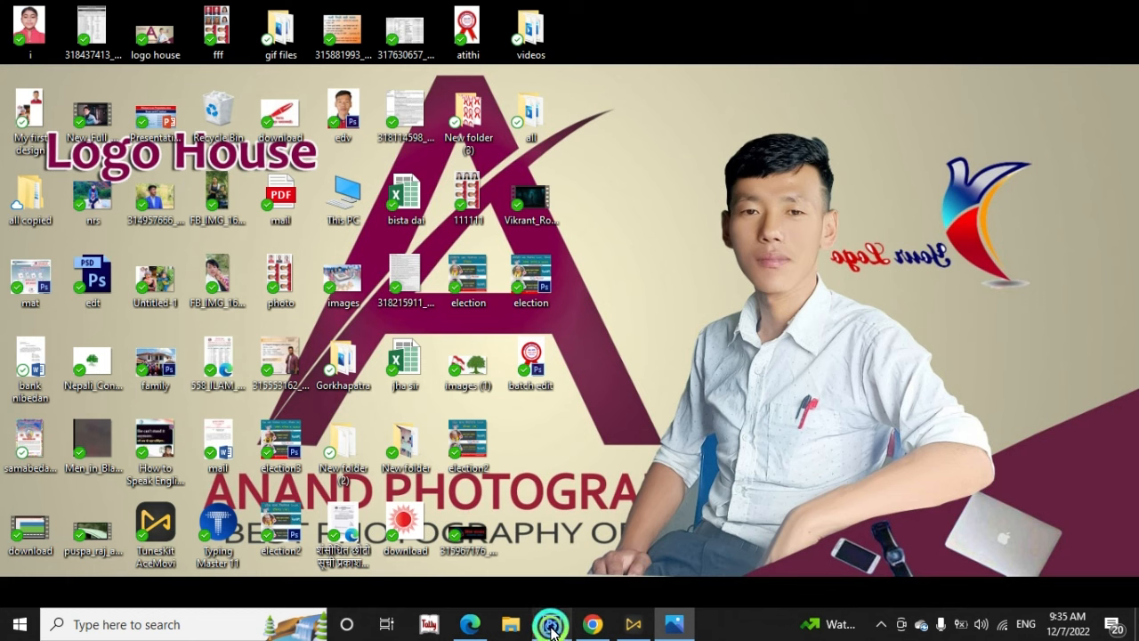
pyautogui.click(625, 210)
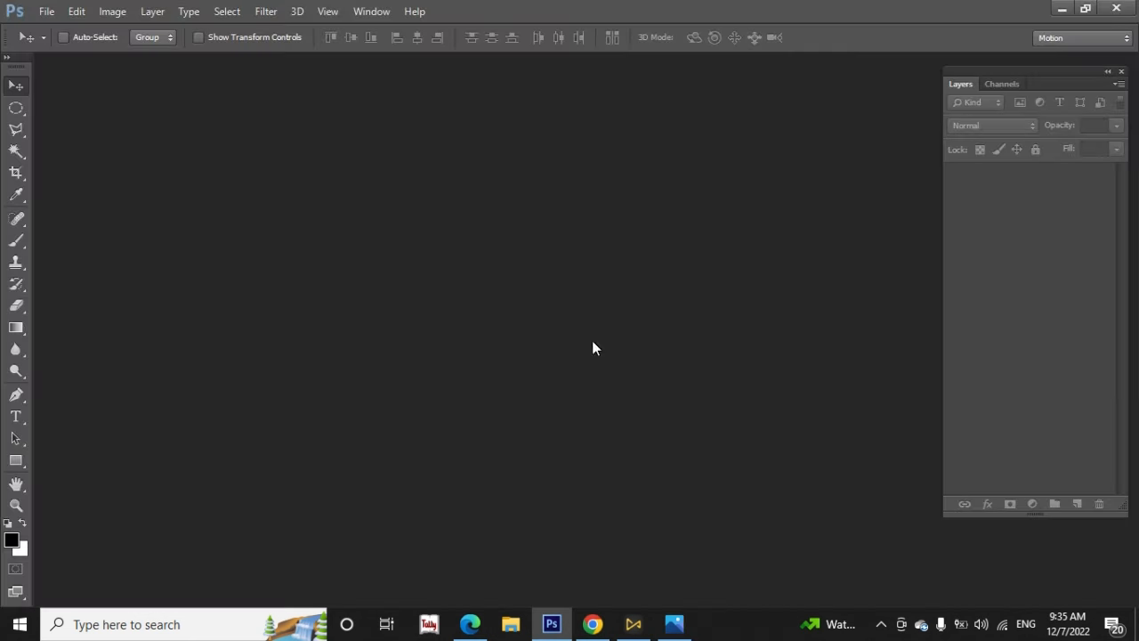
pyautogui.click(376, 15)
pyautogui.moveTo(378, 12)
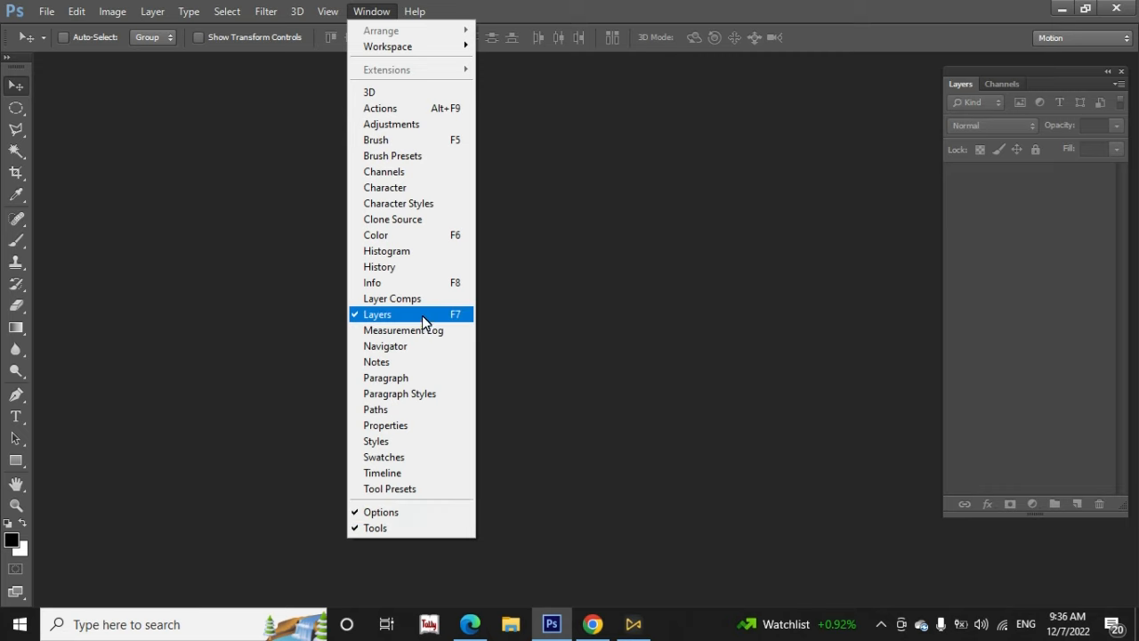
pyautogui.click(581, 298)
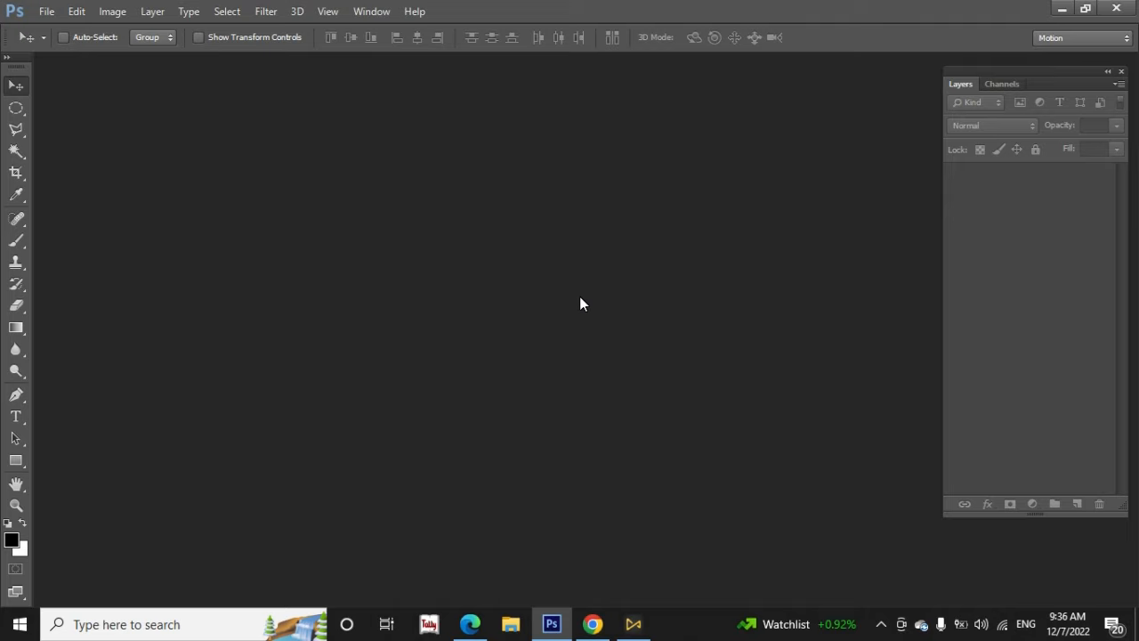